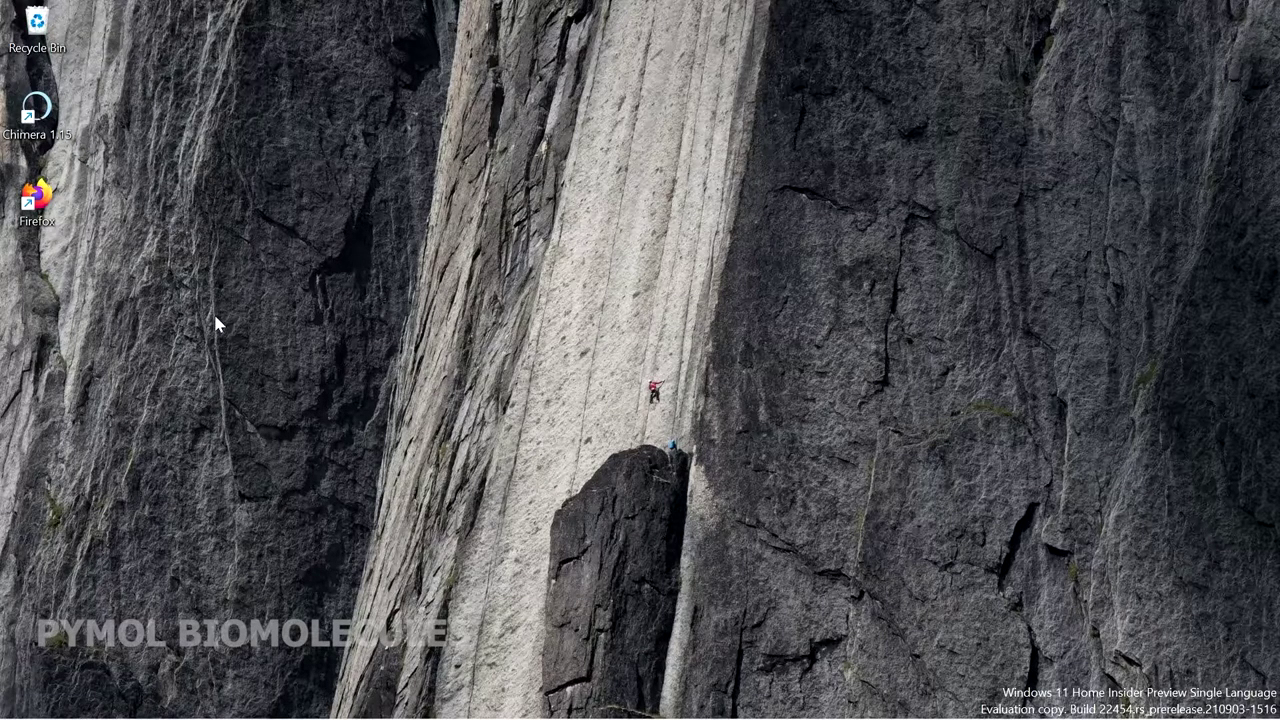
# - Launch Google Chrome from the taskbar on a new tab page
pyautogui.click(120, 699)
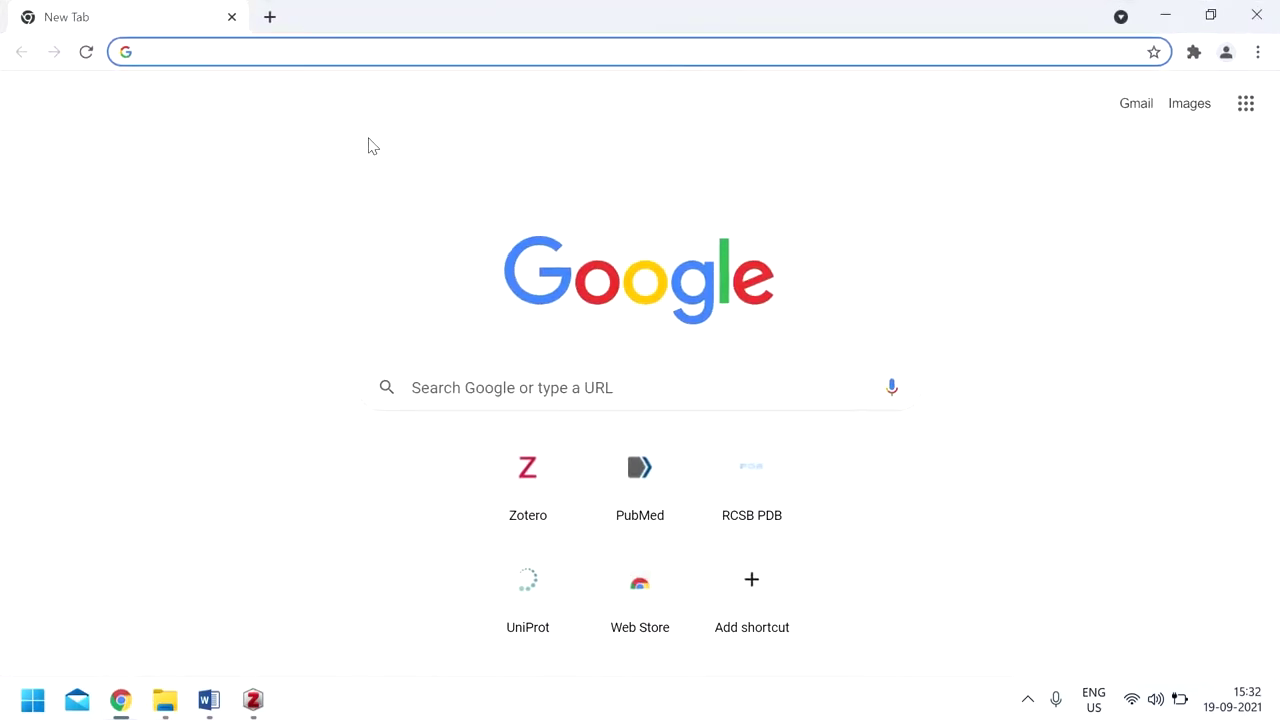
# - Go to zotero.org and open its Download page
pyautogui.write('zotero.org')
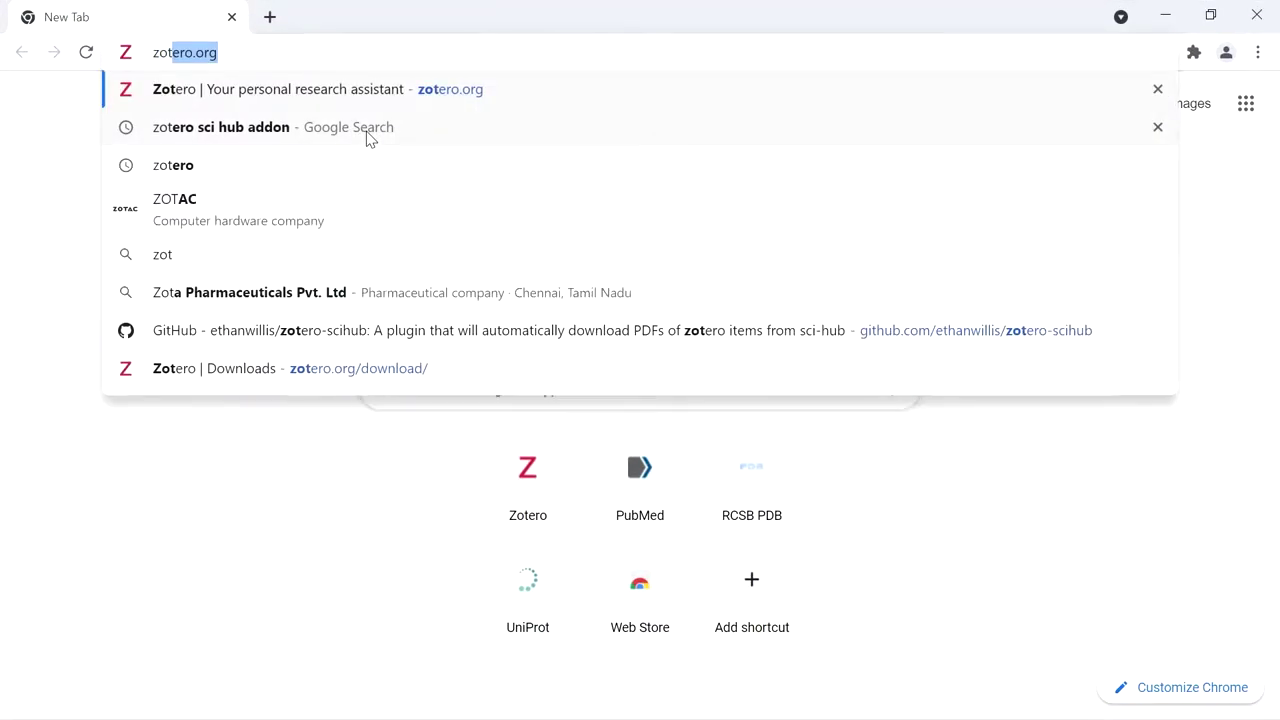
pyautogui.press('Return')
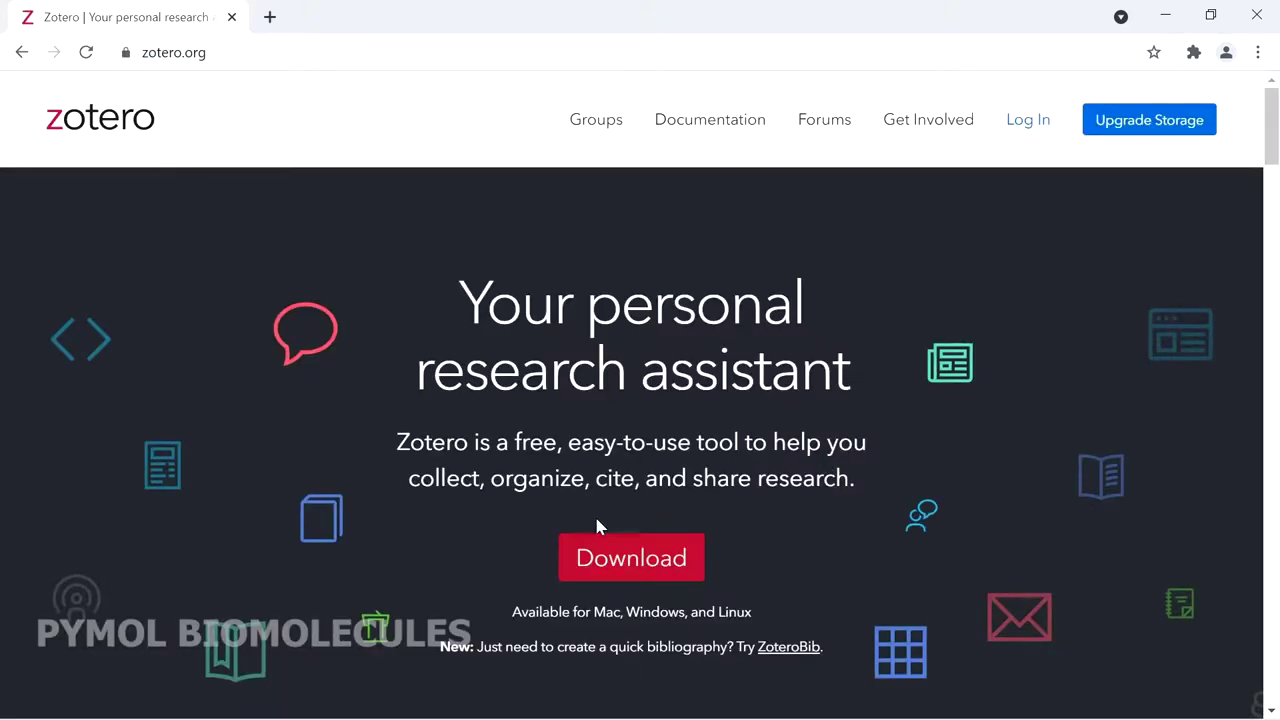
pyautogui.click(663, 555)
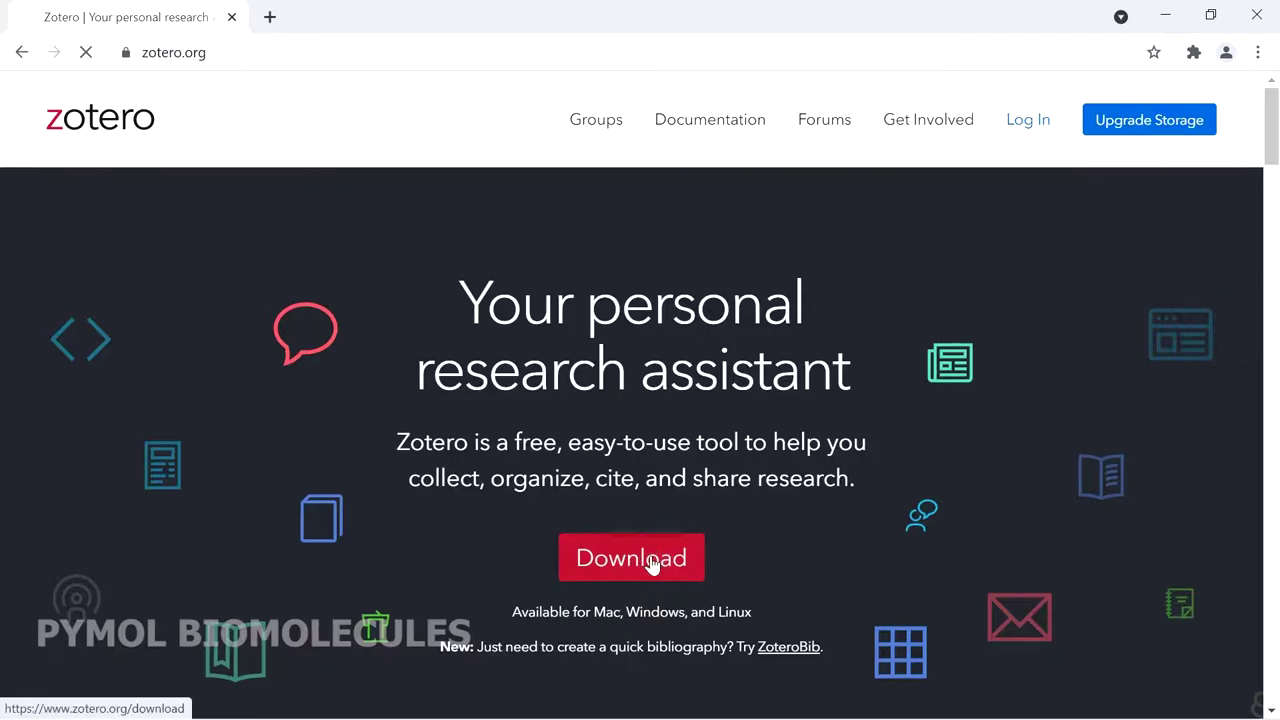
pyautogui.scroll(-2, 700, 470)
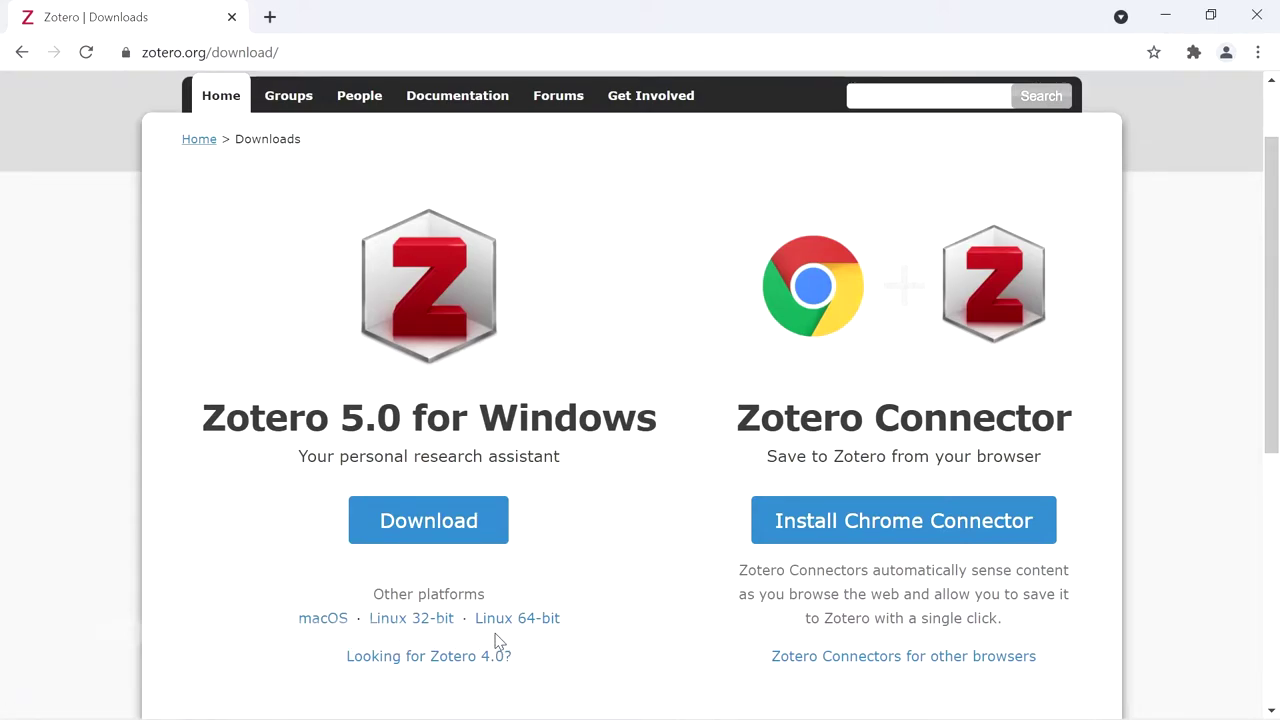
# - Start the Zotero for Windows download, cancel it, and go to the Chrome Connector page
pyautogui.click(428, 536)
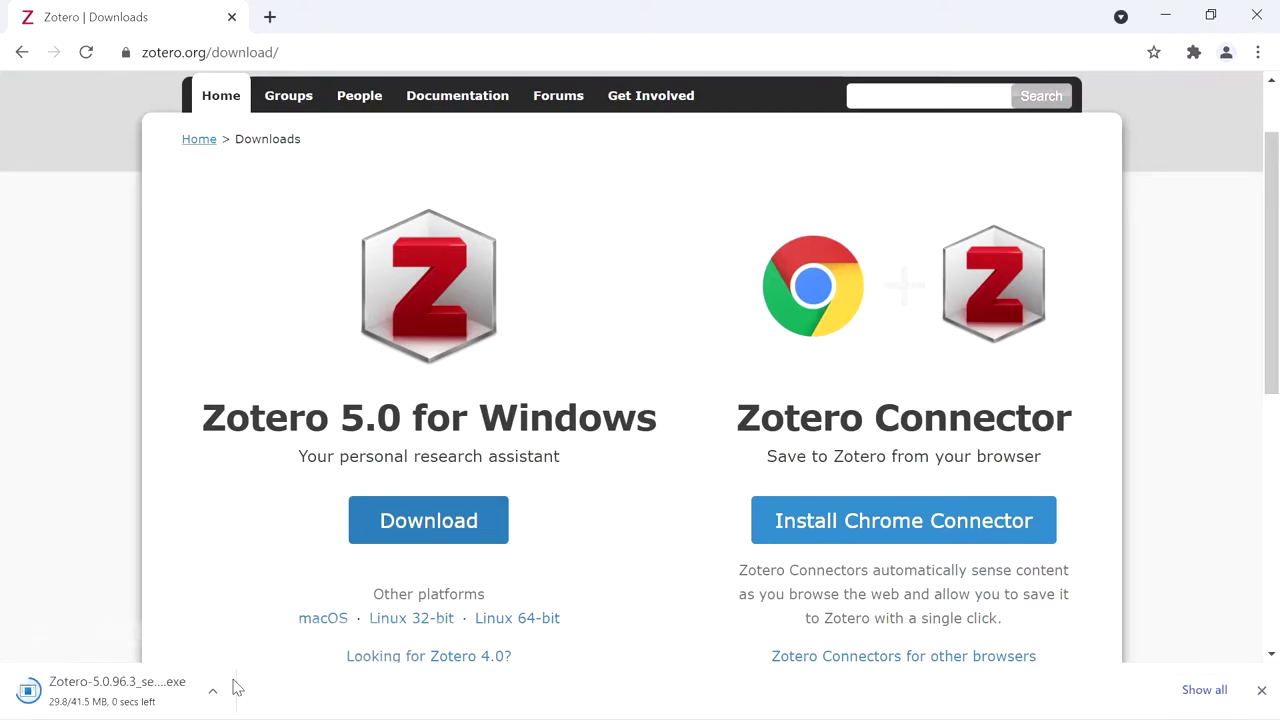
pyautogui.click(213, 691)
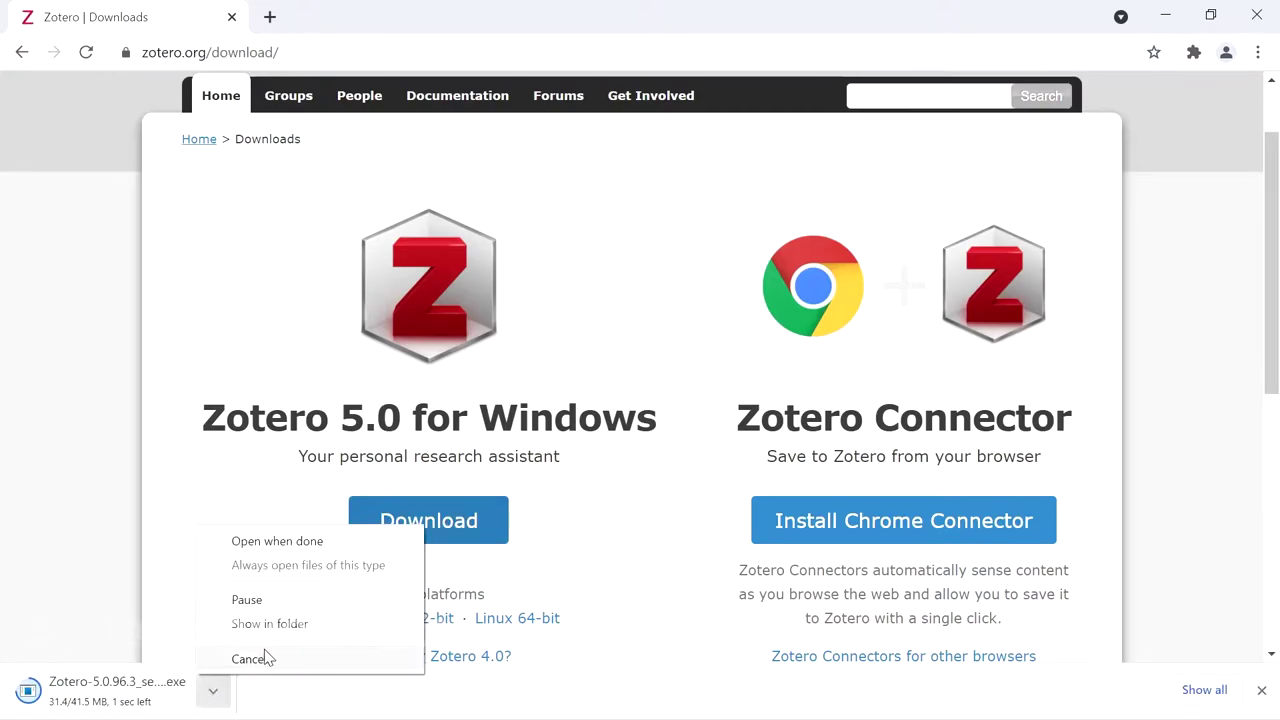
pyautogui.click(274, 656)
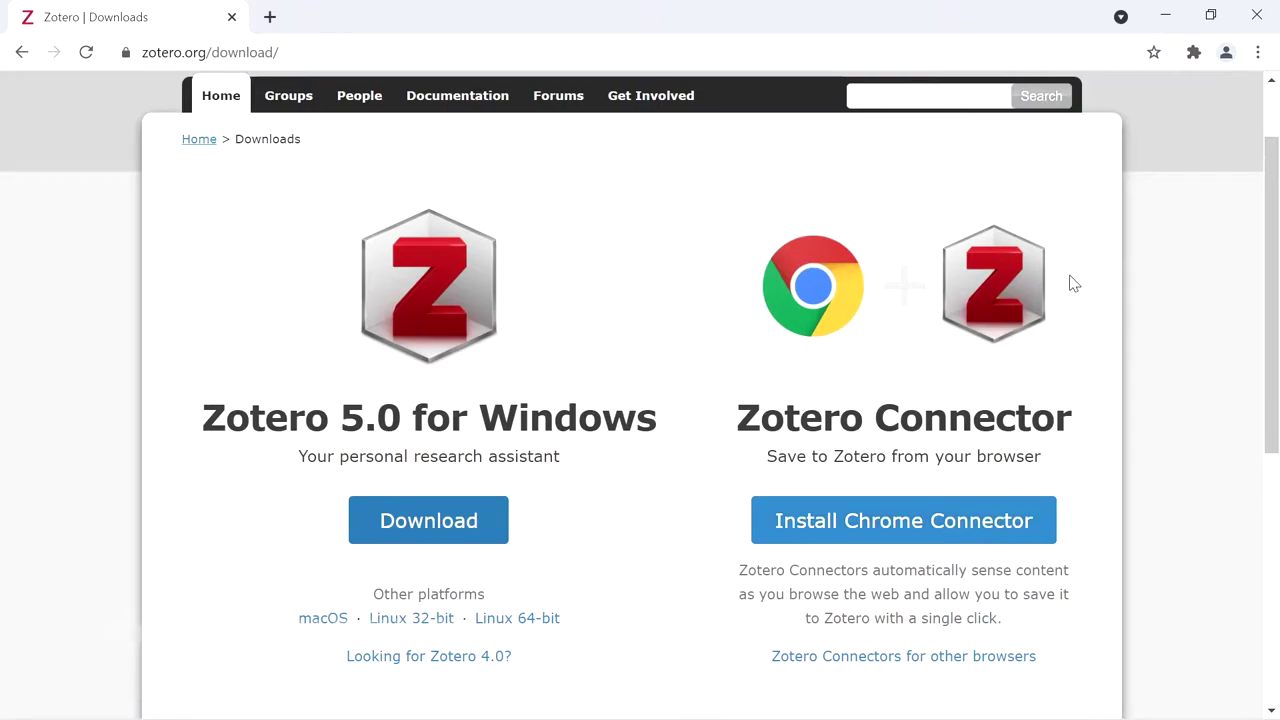
pyautogui.click(896, 532)
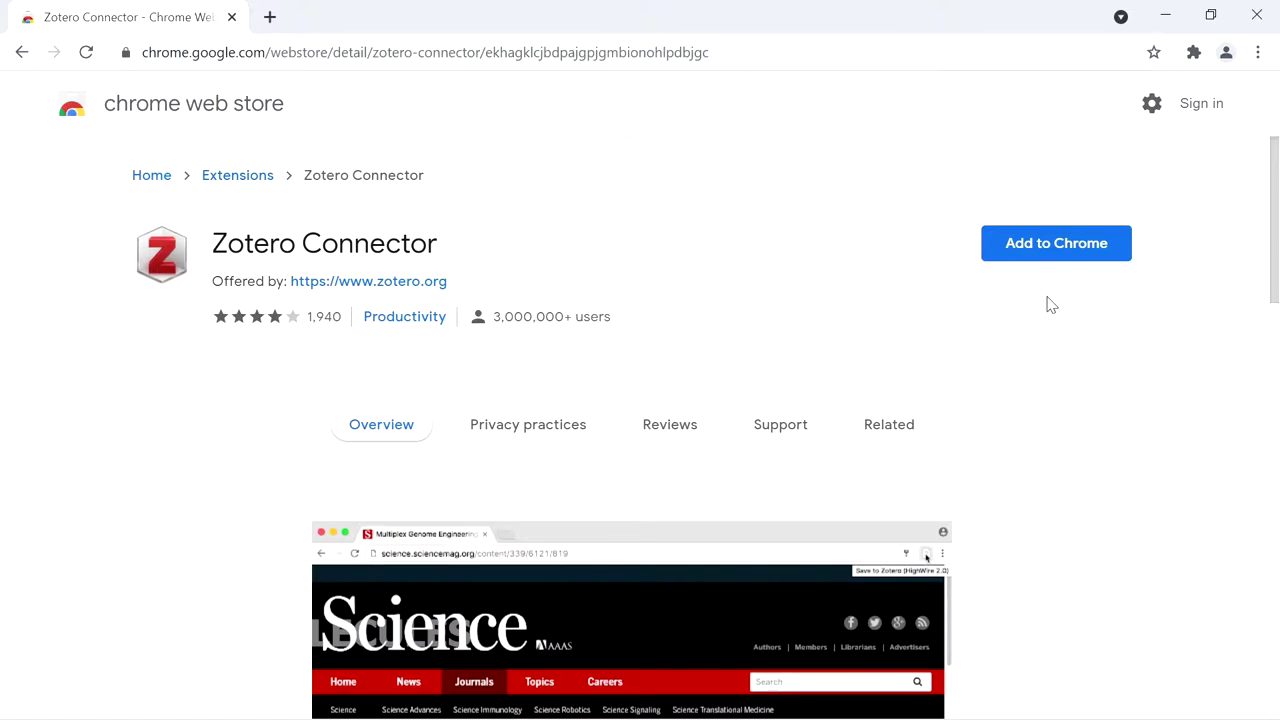
# - Add the Zotero Connector extension to Chrome
pyautogui.click(1054, 248)
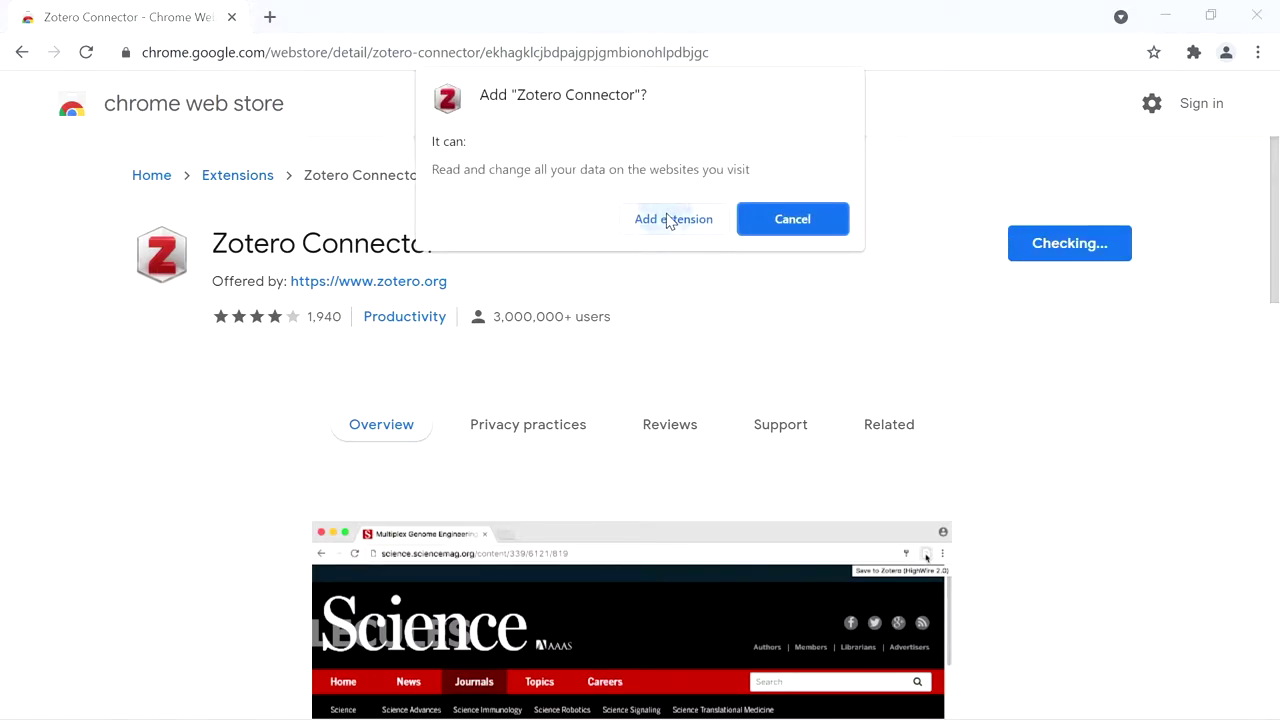
pyautogui.click(670, 219)
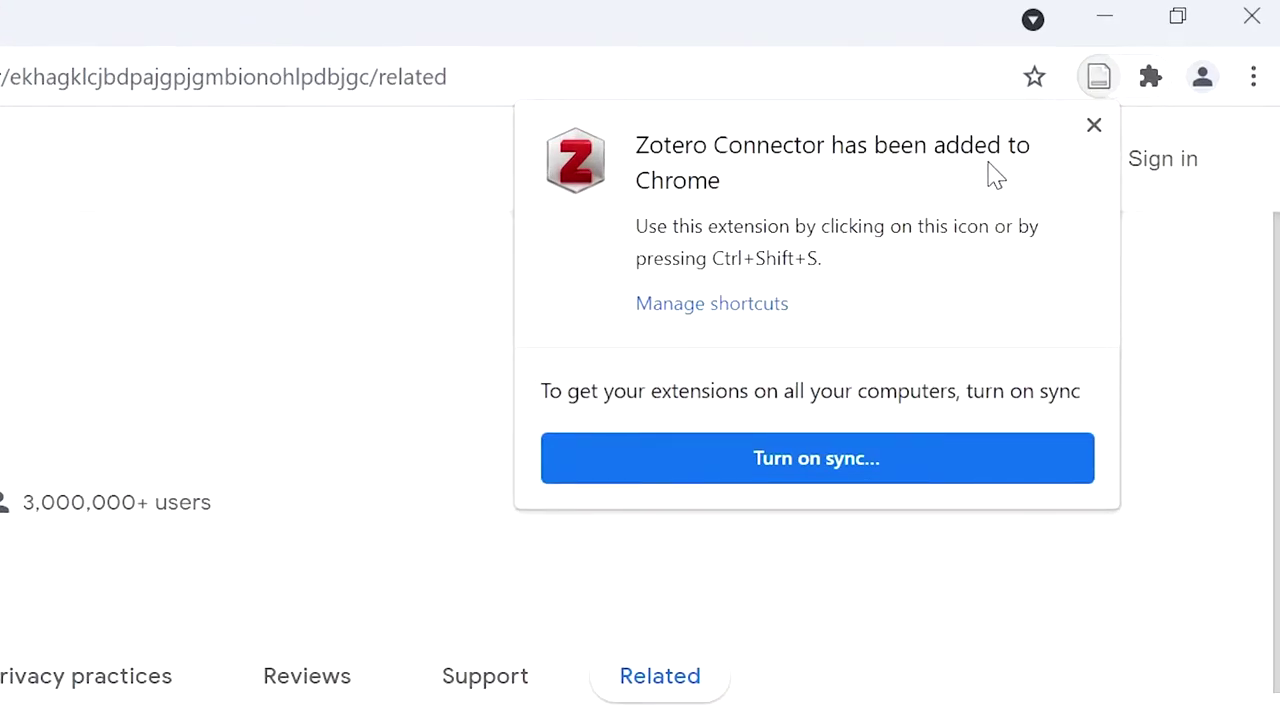
pyautogui.click(1094, 126)
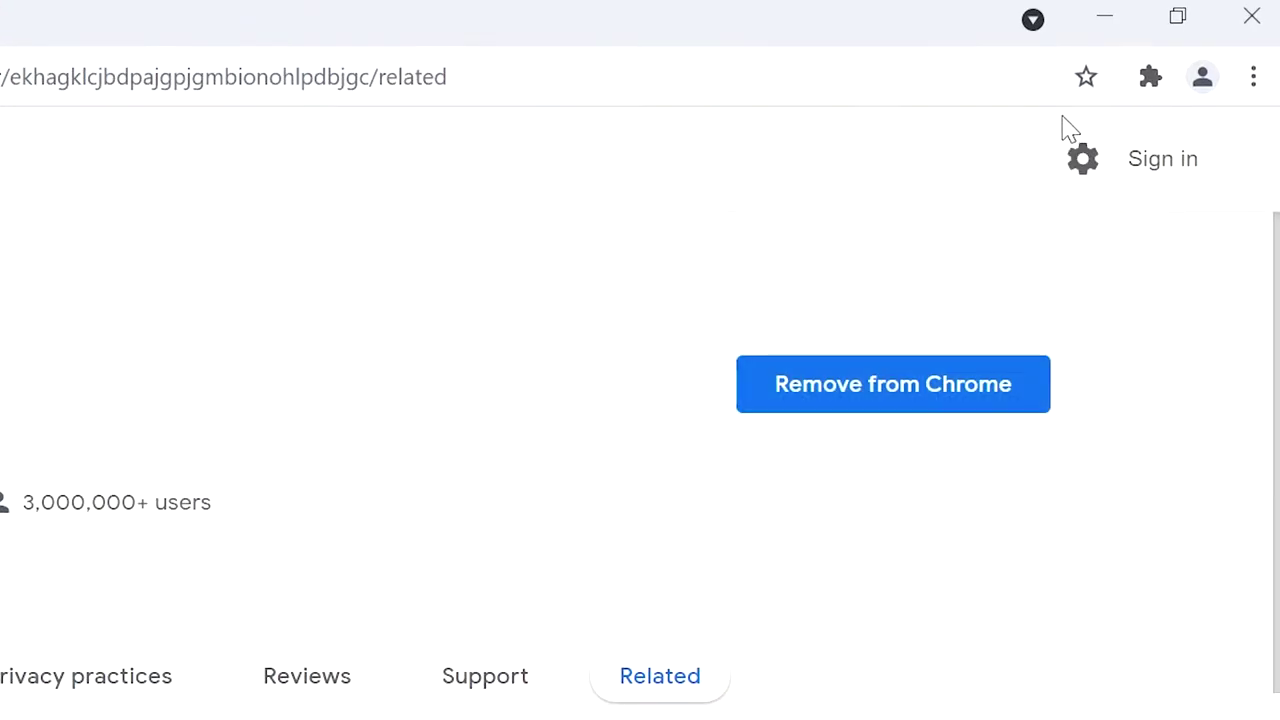
# - Pin Zotero Connector to the Chrome toolbar, minimize Chrome and switch to Word
pyautogui.click(1151, 82)
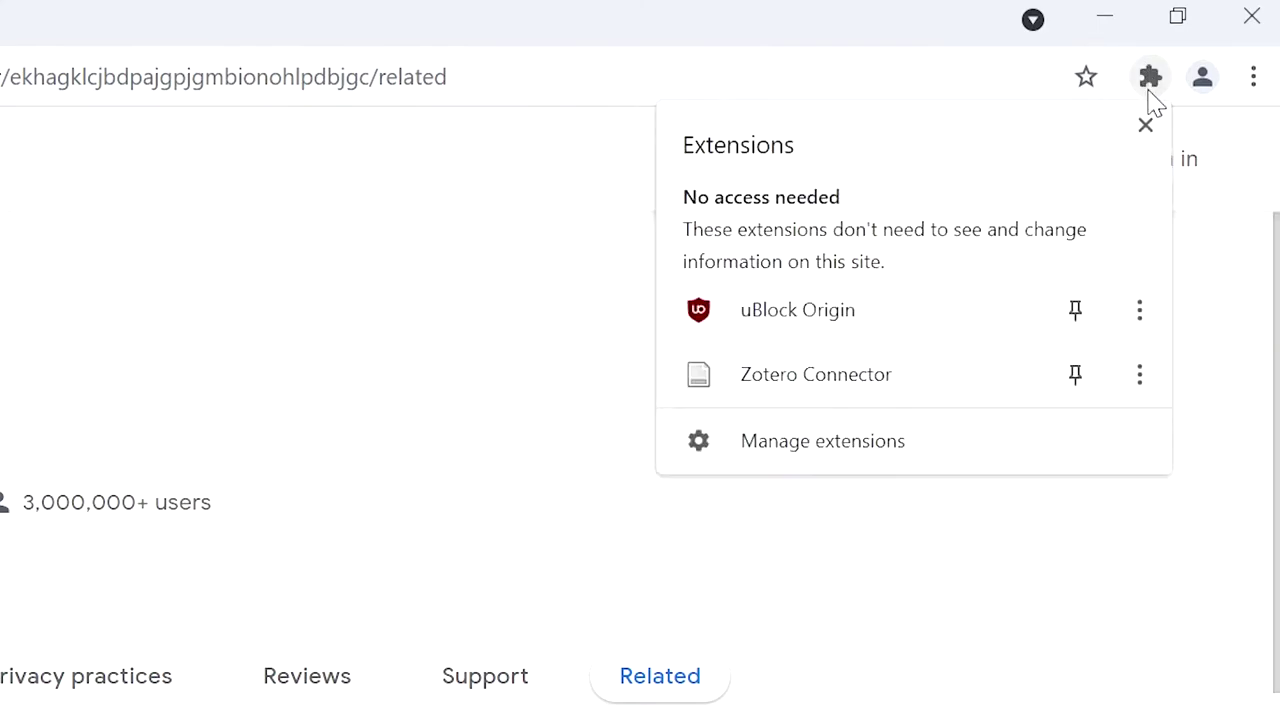
pyautogui.click(1086, 386)
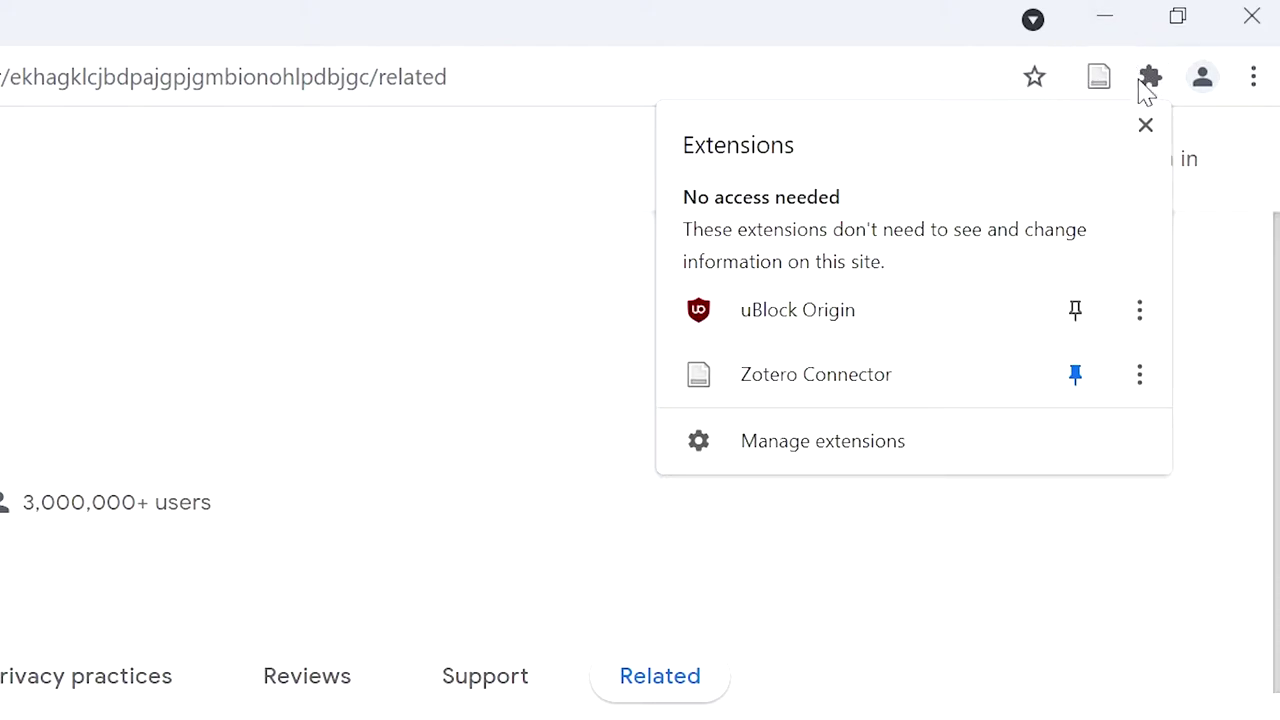
pyautogui.click(1147, 127)
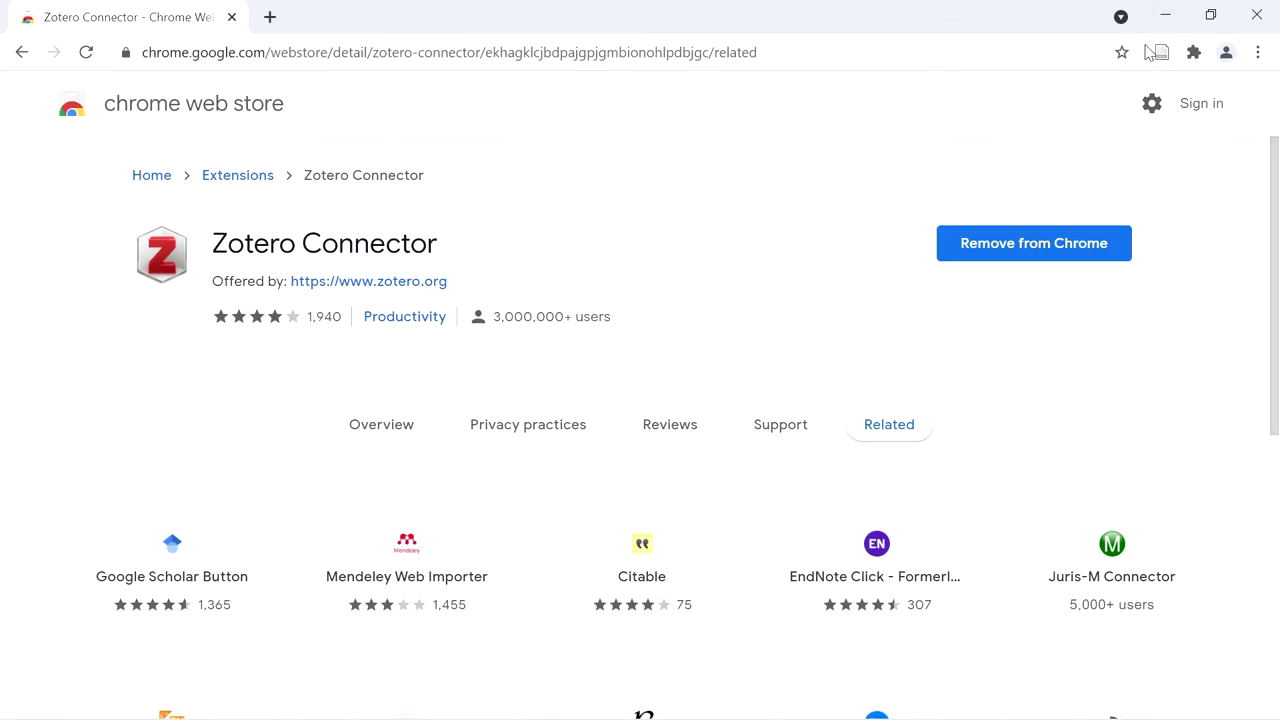
pyautogui.click(1163, 15)
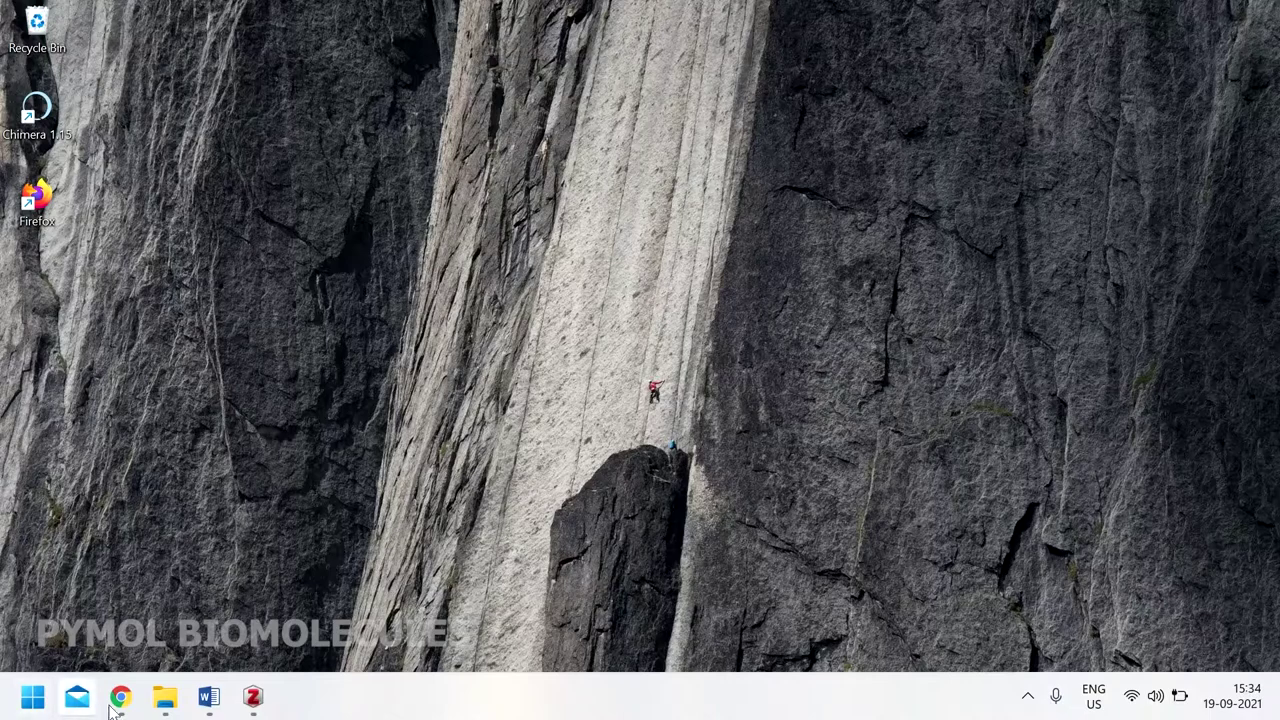
pyautogui.click(208, 710)
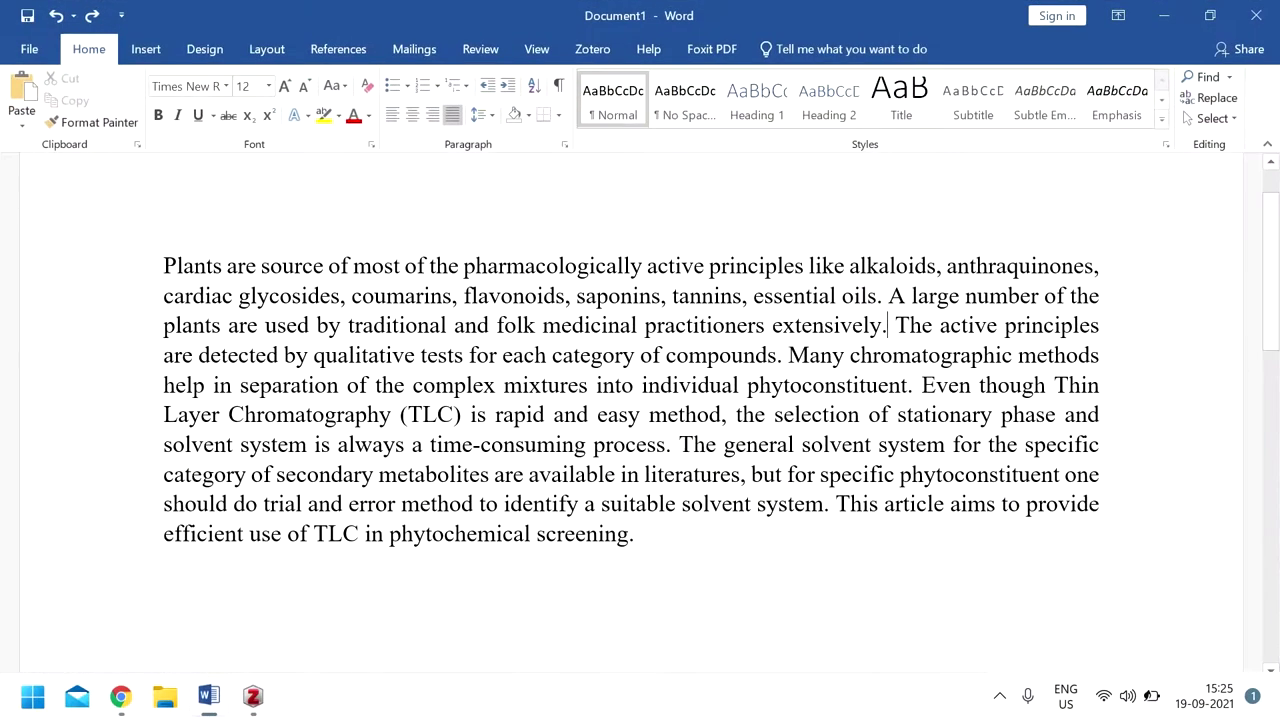
# - Show Word's Zotero ribbon tab with the citation tools, then minimize Word
pyautogui.click(591, 50)
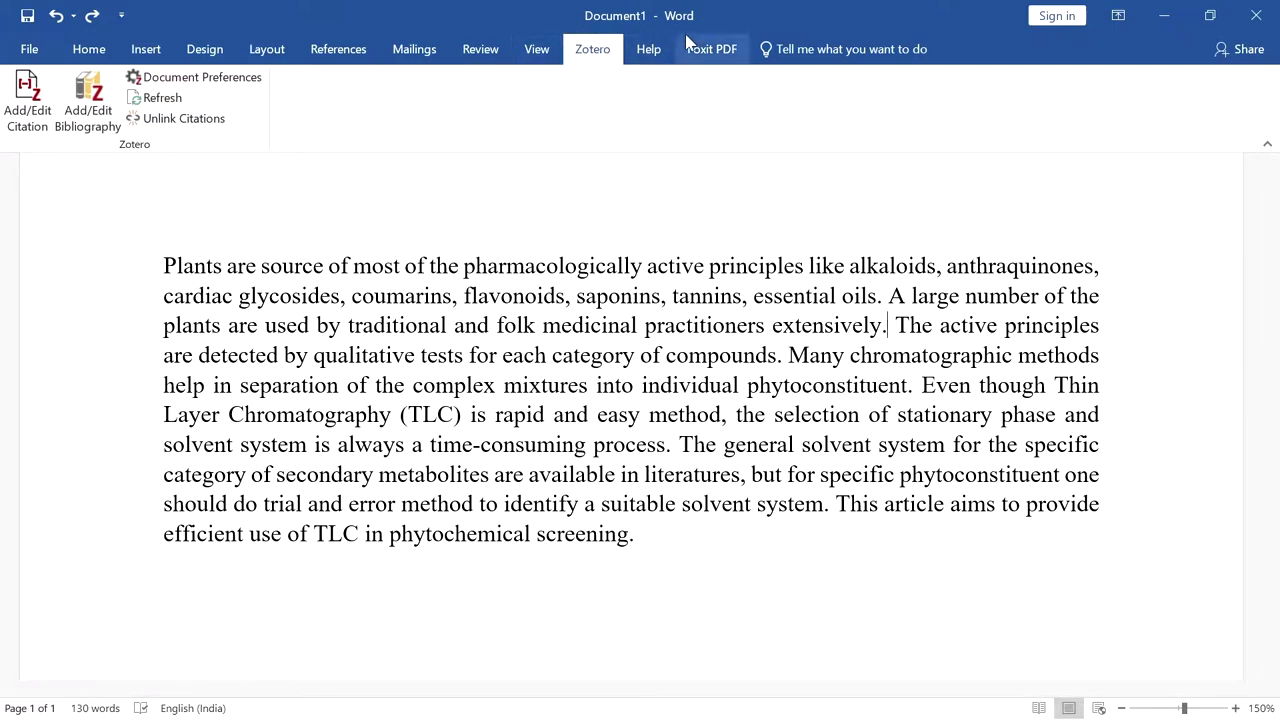
pyautogui.click(1162, 17)
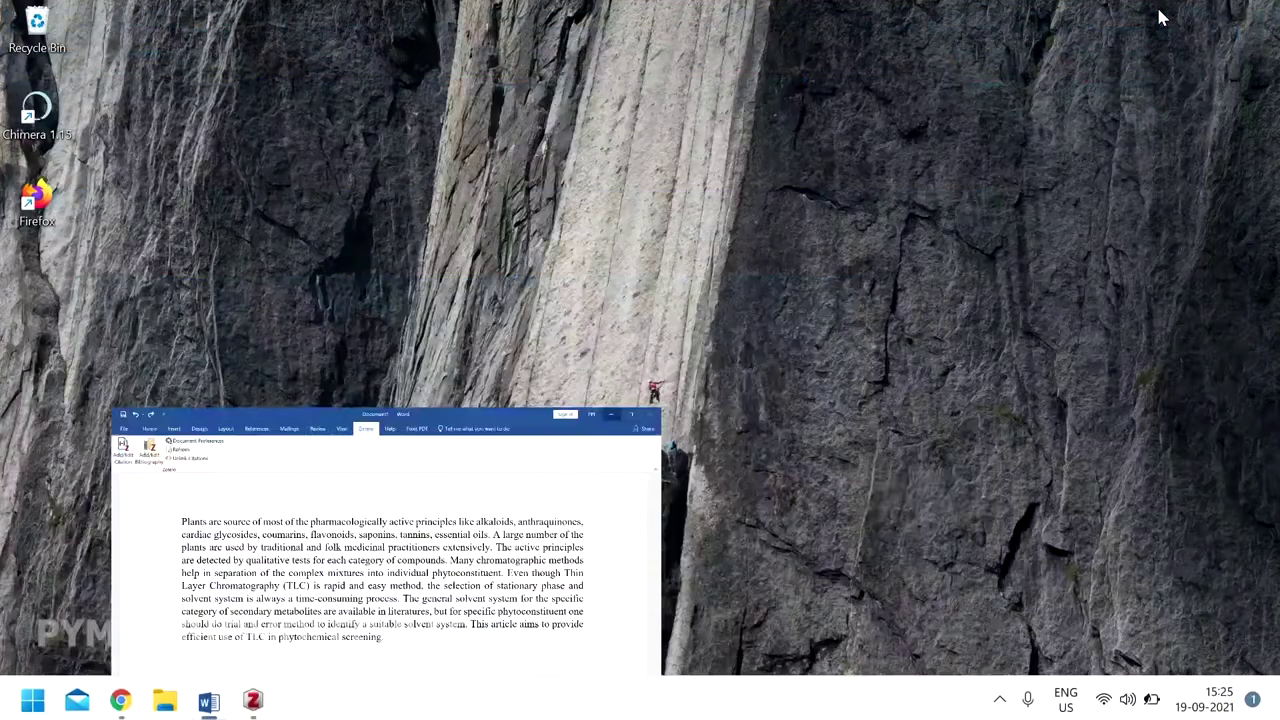
# - Verify under Zotero Preferences > Cite > Word Processors that the Word add-in is installed
pyautogui.click(252, 697)
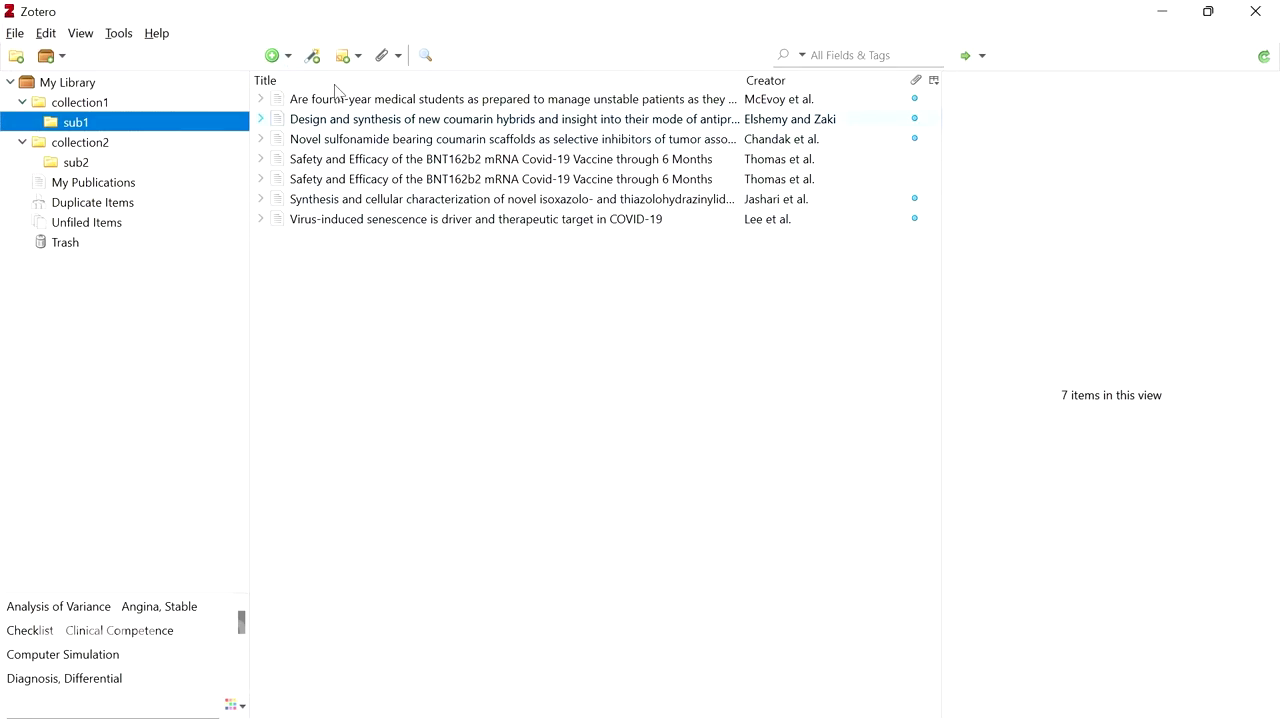
pyautogui.click(42, 40)
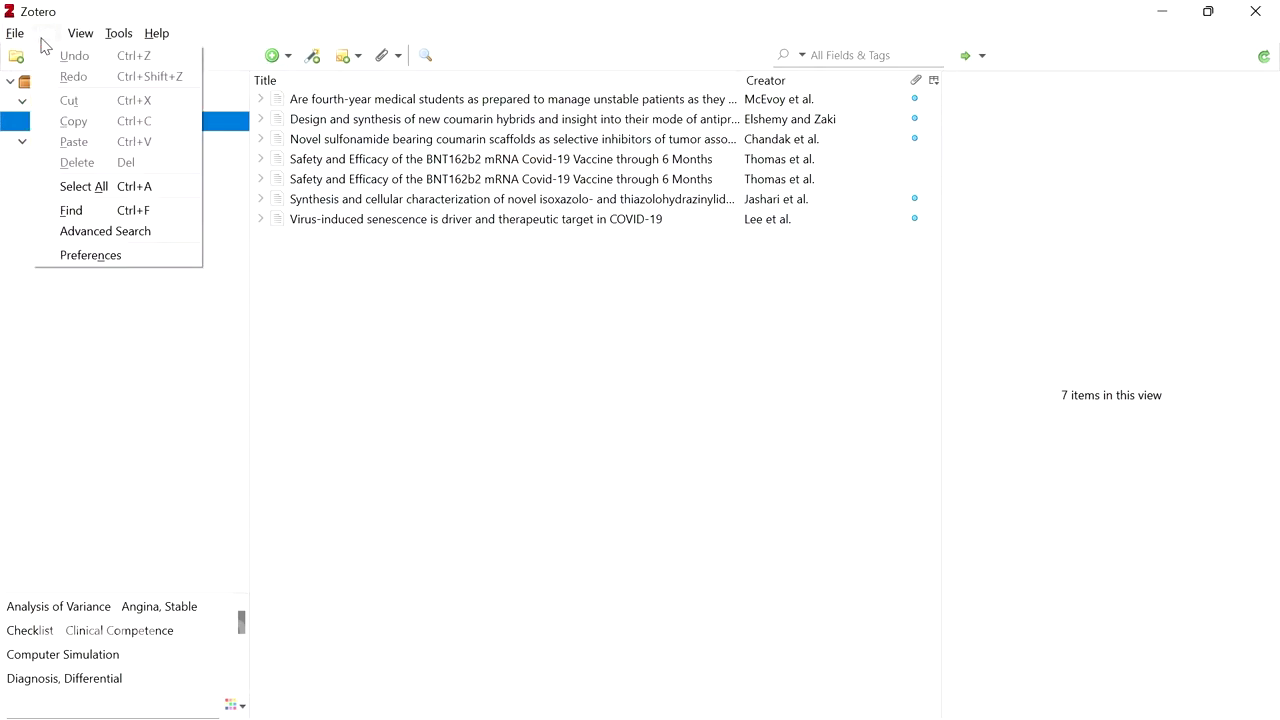
pyautogui.click(147, 257)
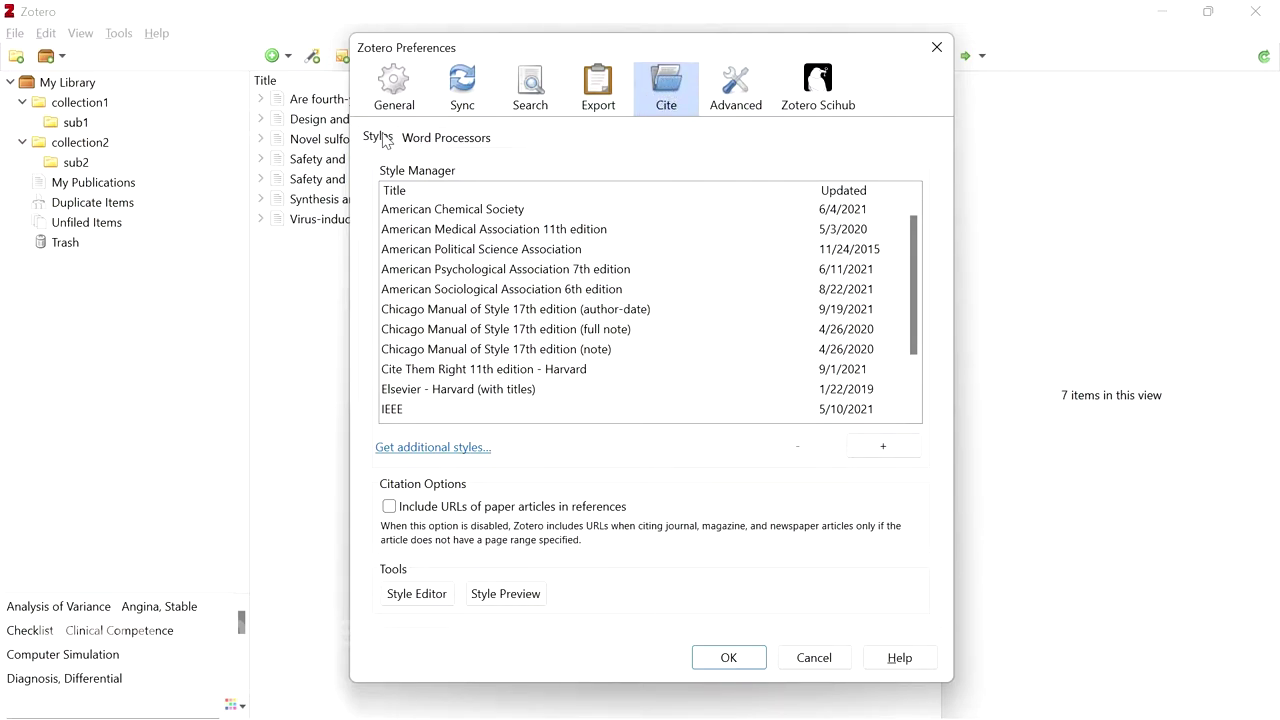
pyautogui.click(456, 138)
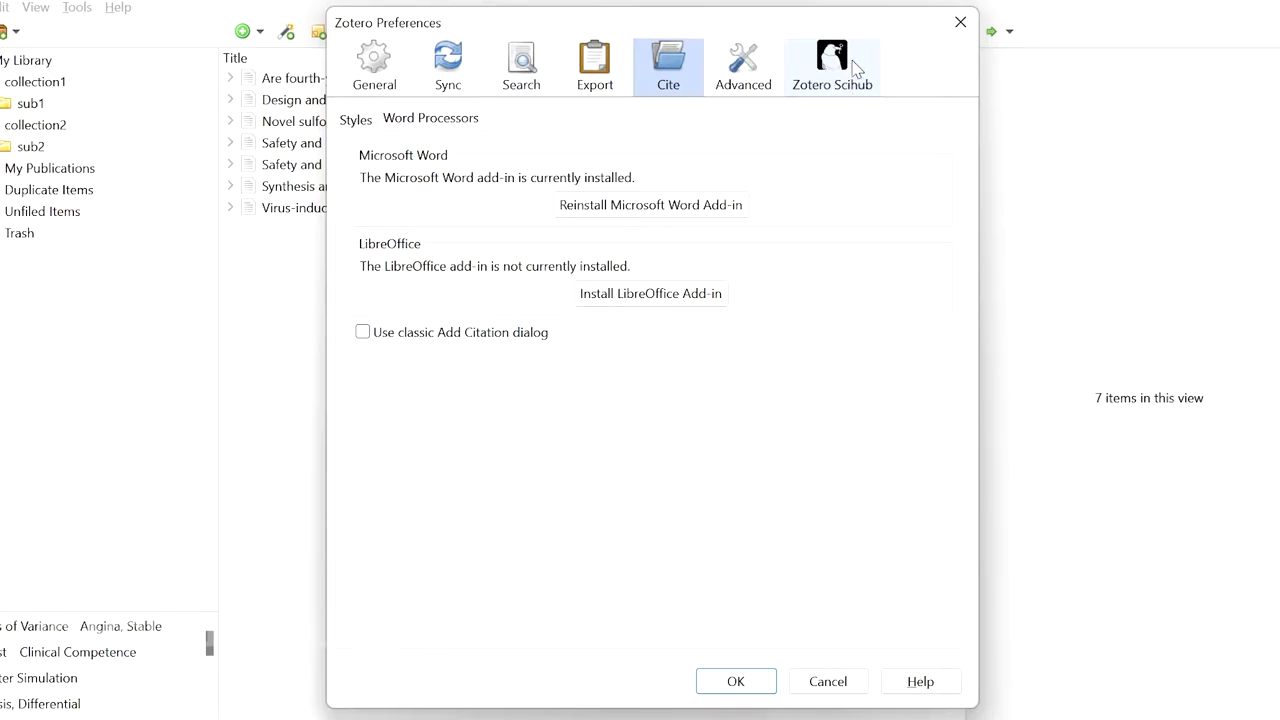
pyautogui.click(736, 682)
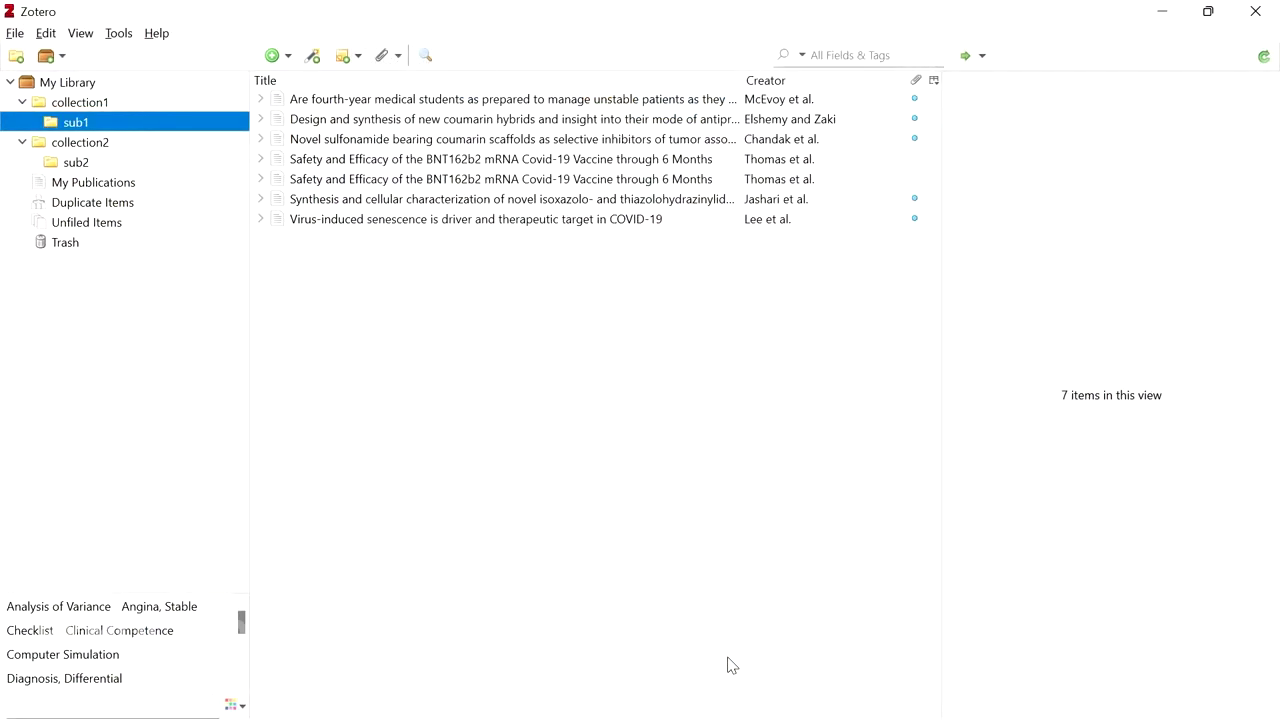
pyautogui.click(1168, 10)
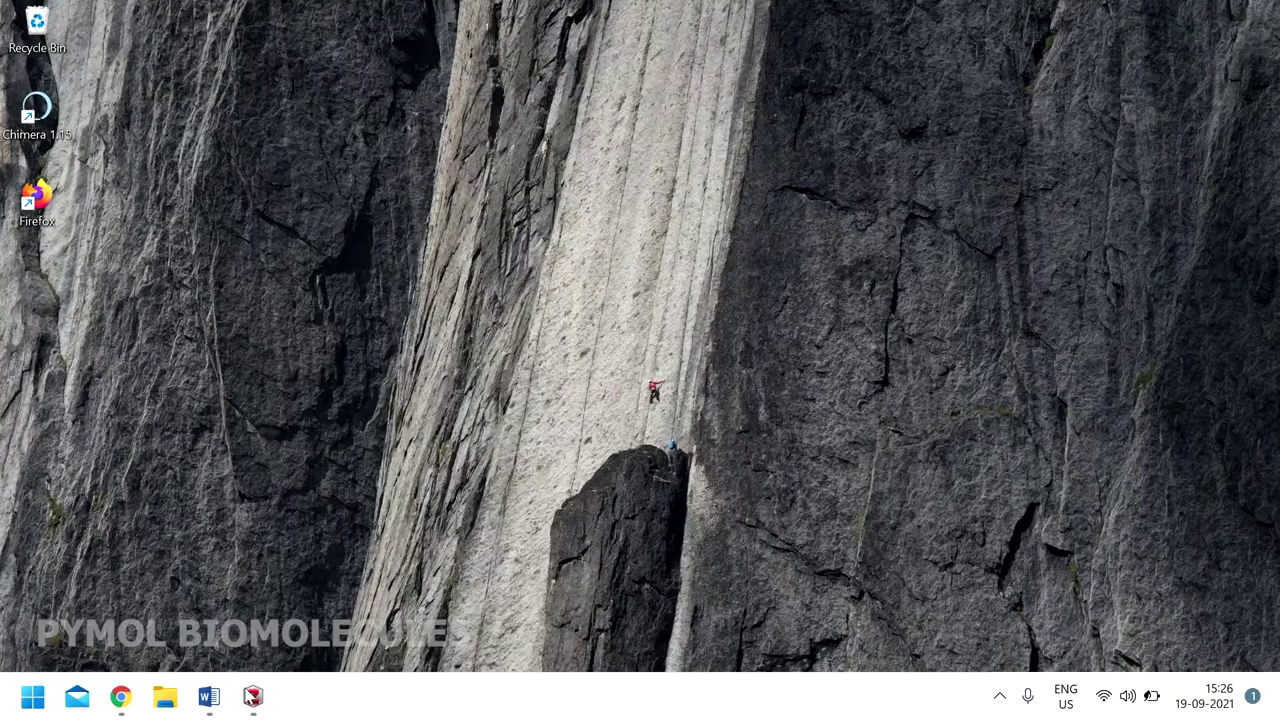
# - Cite the 2019 thiazol-hydrazono-coumarin paper right after "essential oils"
pyautogui.click(208, 697)
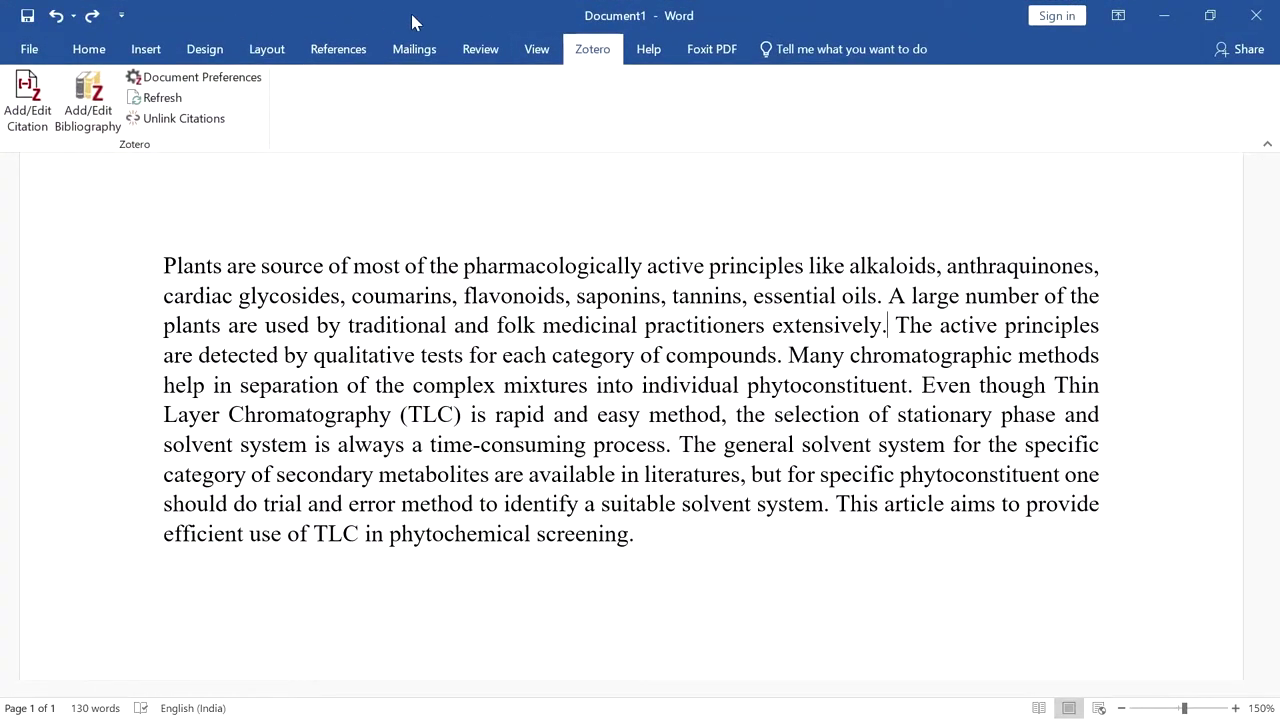
pyautogui.click(878, 296)
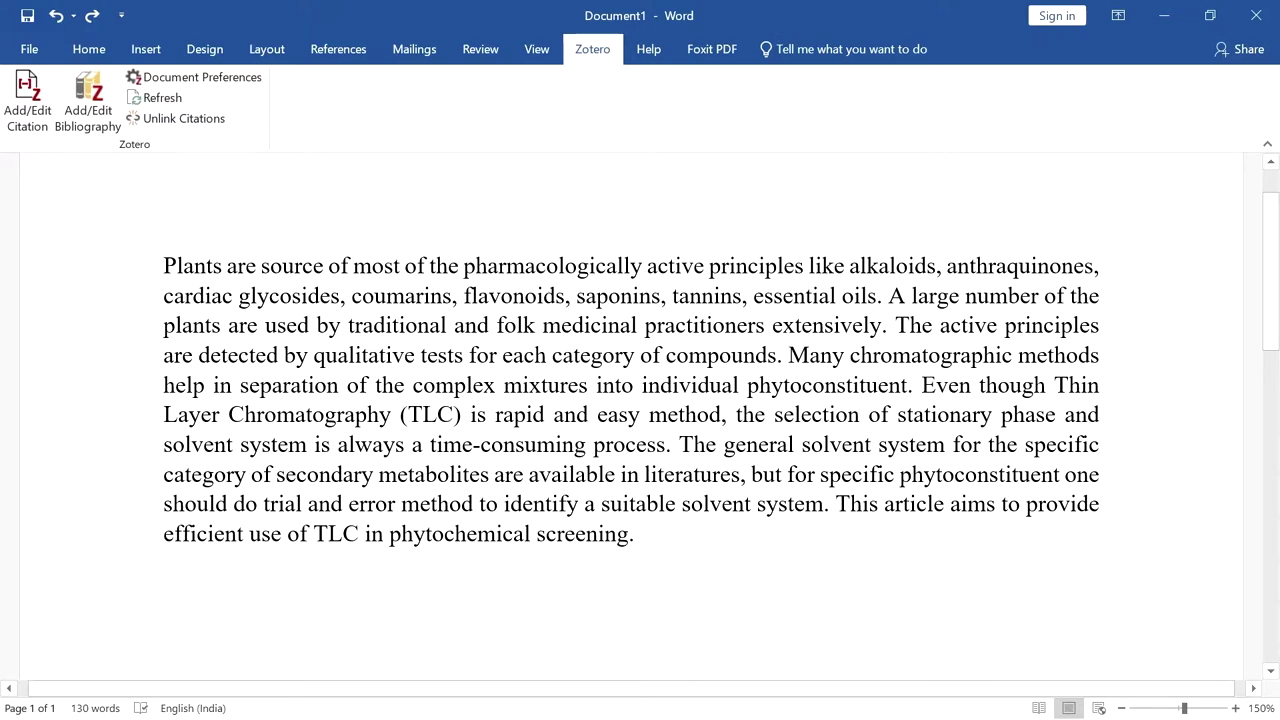
pyautogui.click(30, 128)
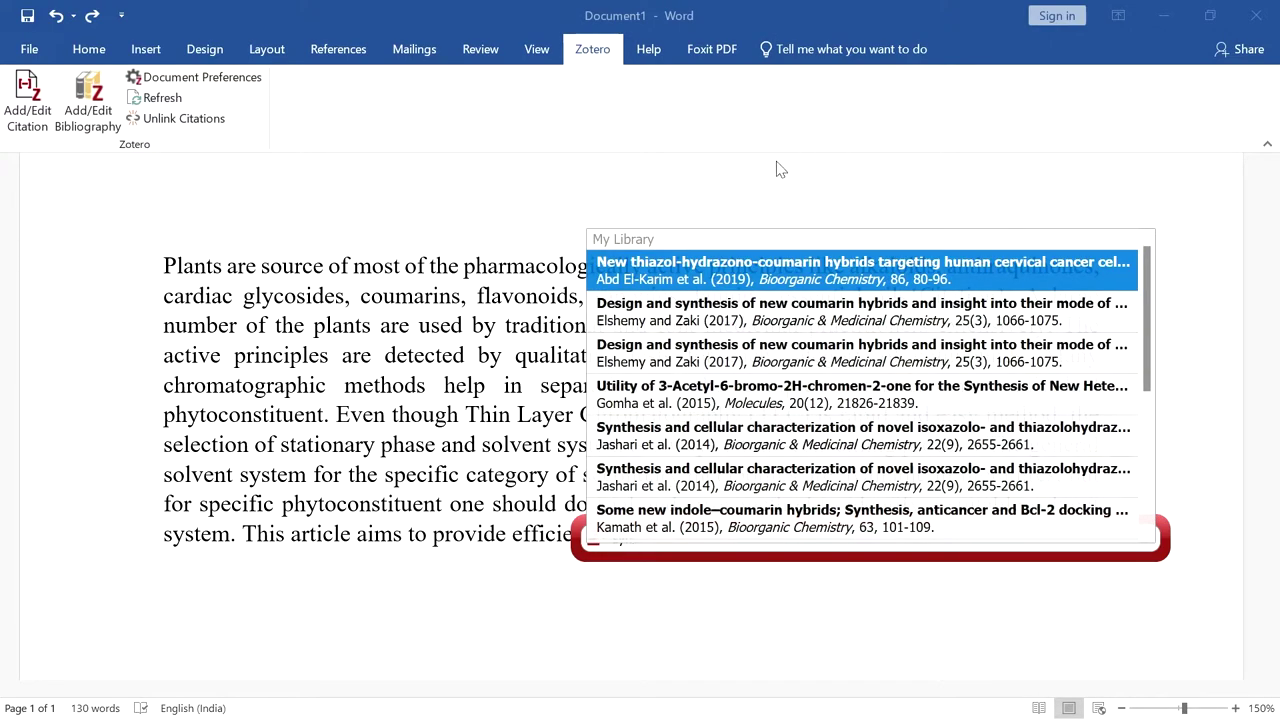
pyautogui.click(657, 279)
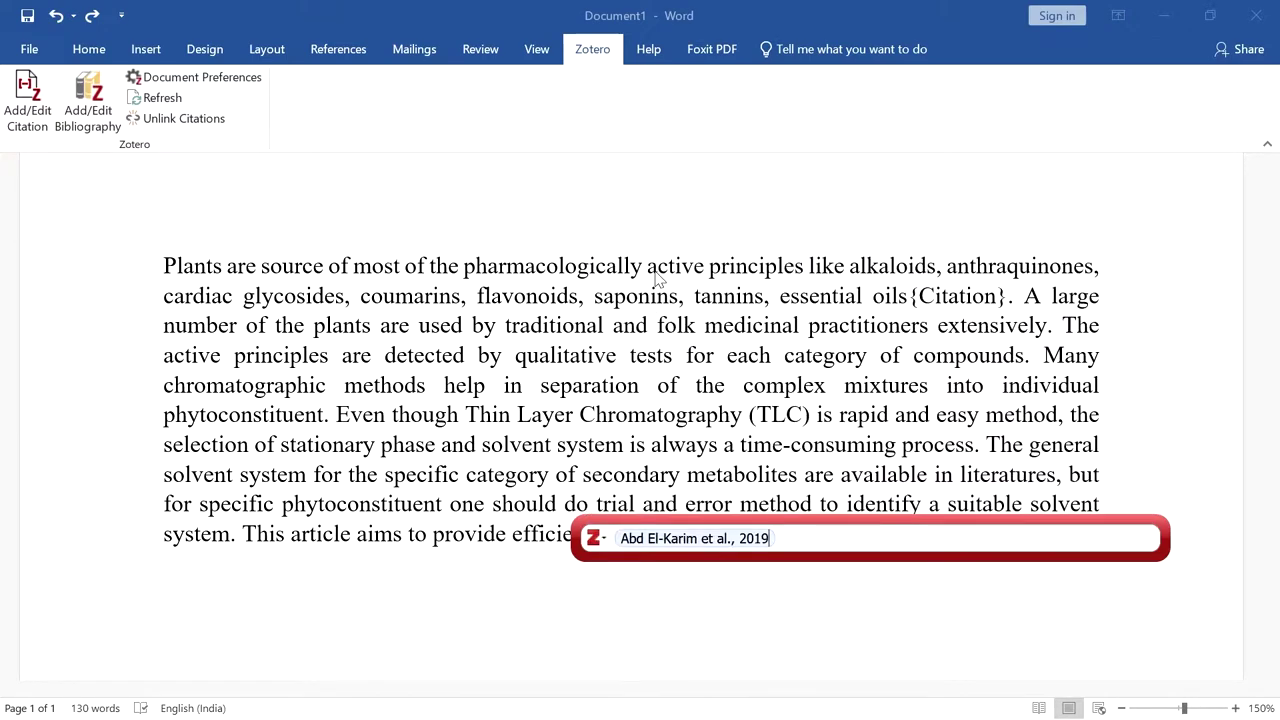
pyautogui.press('Return')
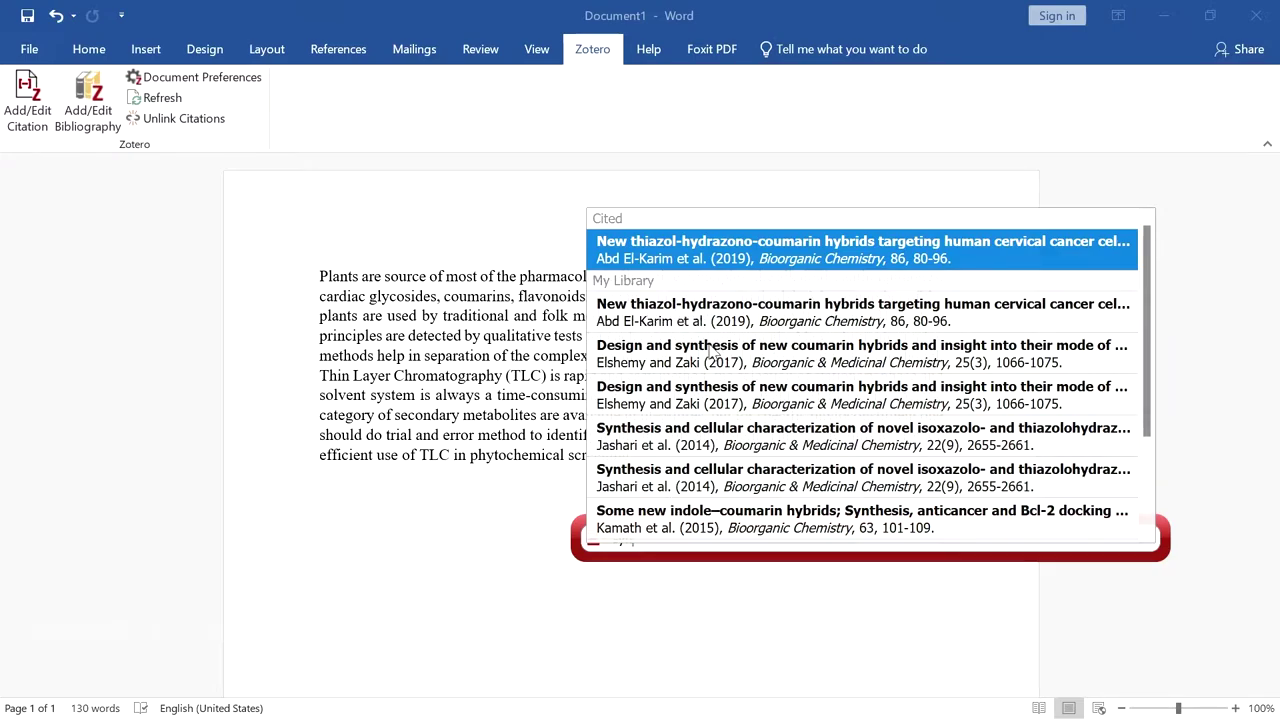
# - Cite the 2017 coumarin hybrids paper by Elshemy and Zaki after "extensively"
pyautogui.click(660, 355)
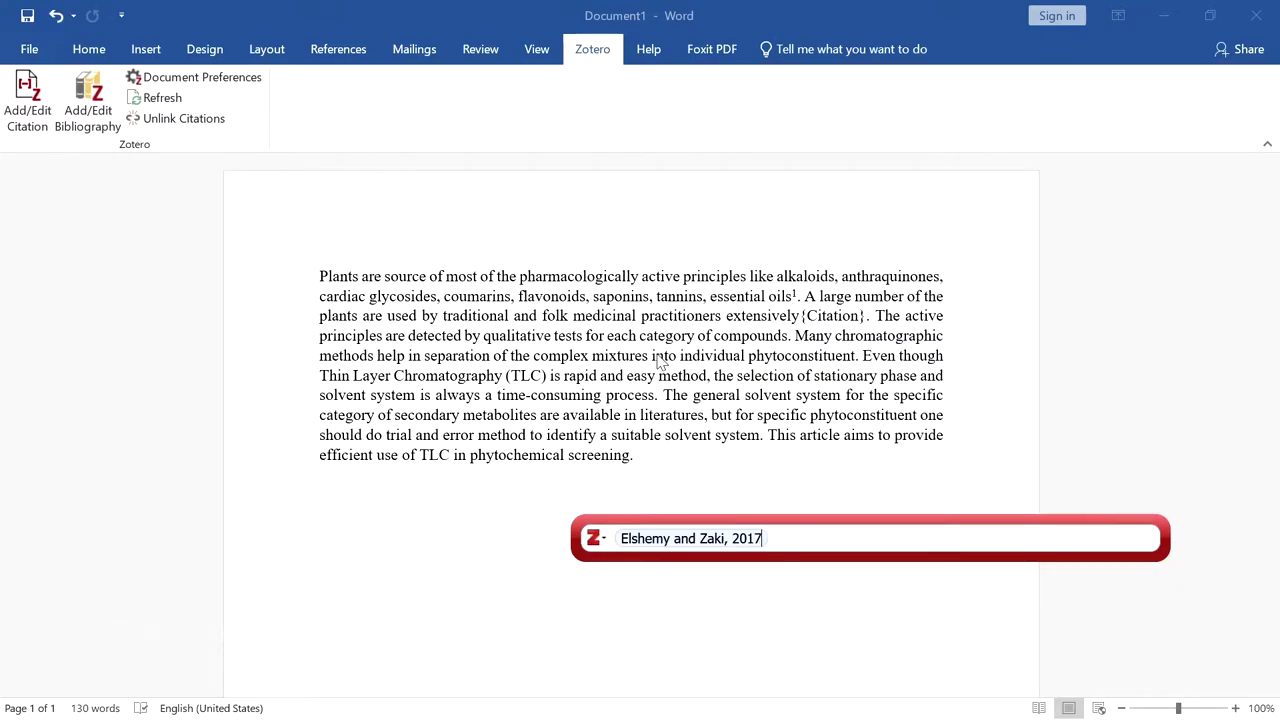
pyautogui.press('Return')
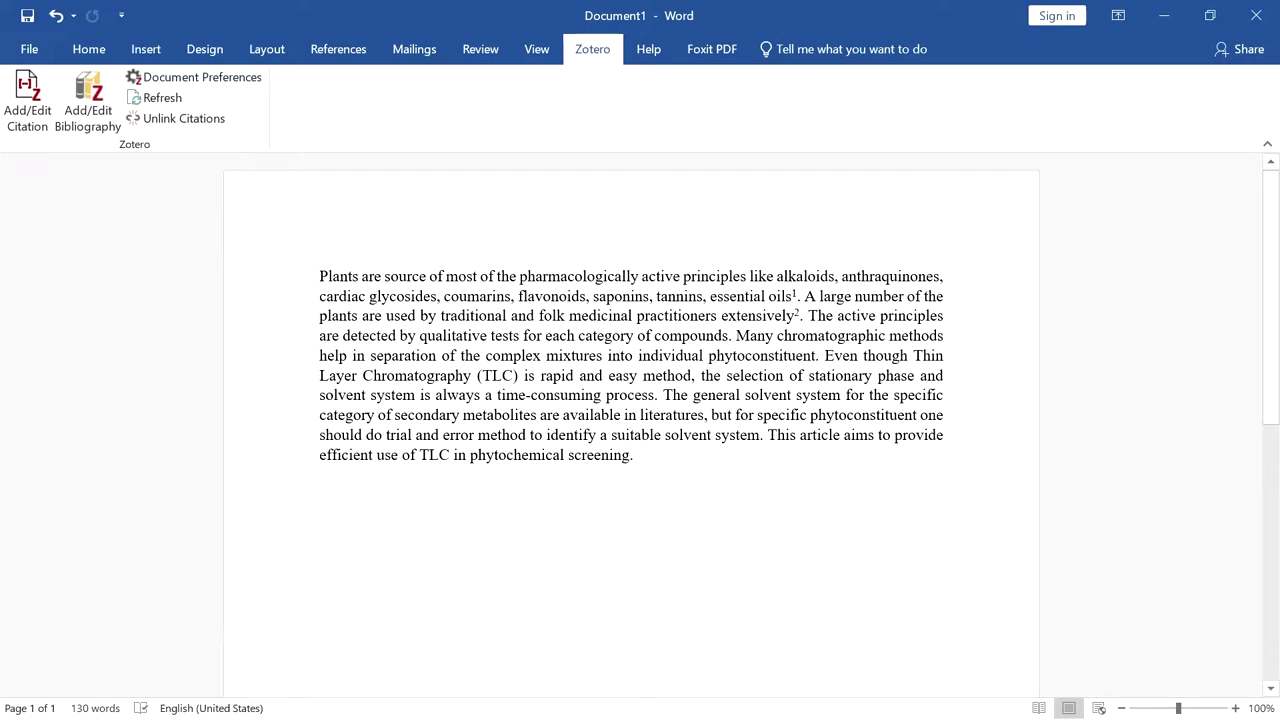
pyautogui.click(27, 100)
# - Search "syn" and cite the 2014 isoxazolo characterization paper after "phytoconstituent" as reference 3
pyautogui.write('syn')
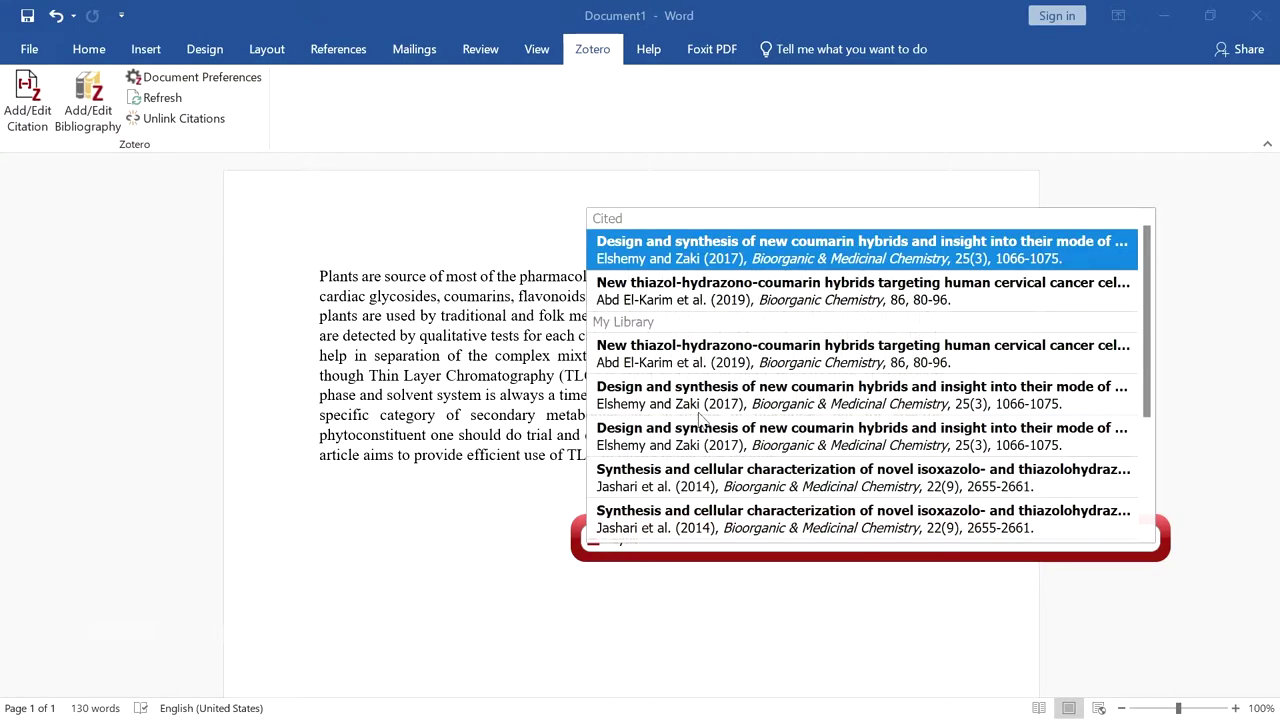
pyautogui.click(690, 518)
pyautogui.press('Return')
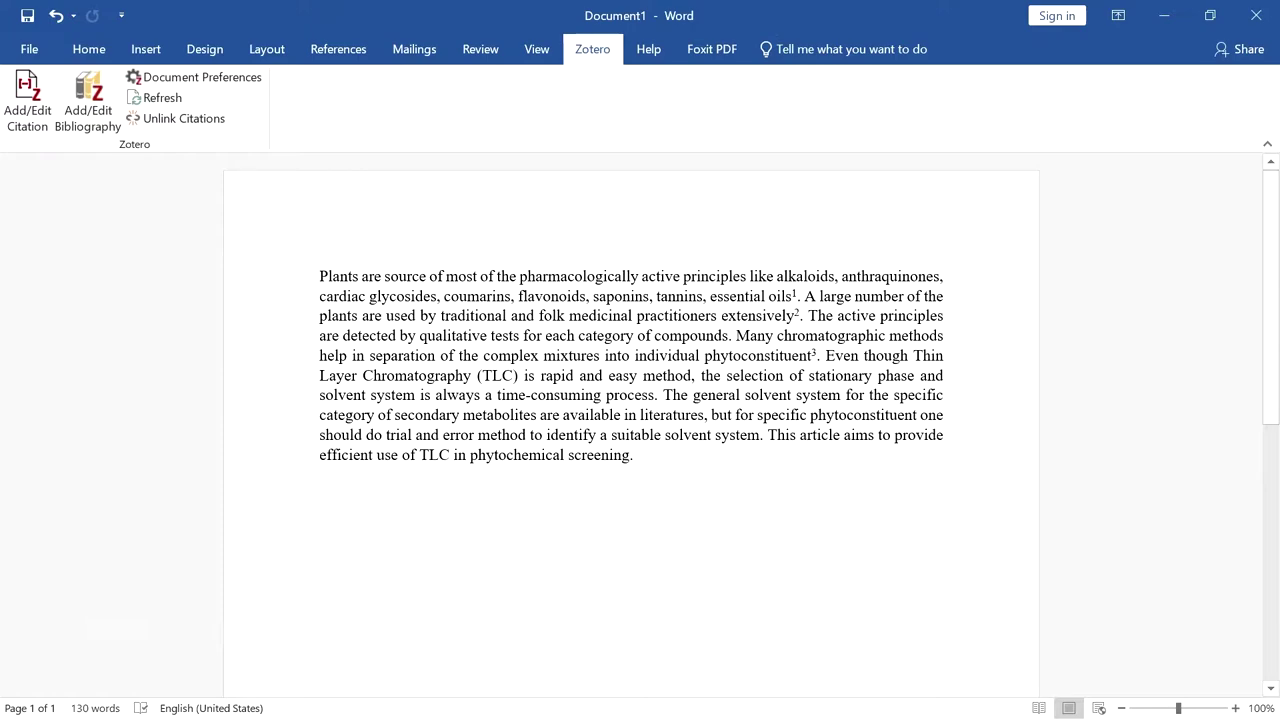
pyautogui.scroll(5, 640, 400)
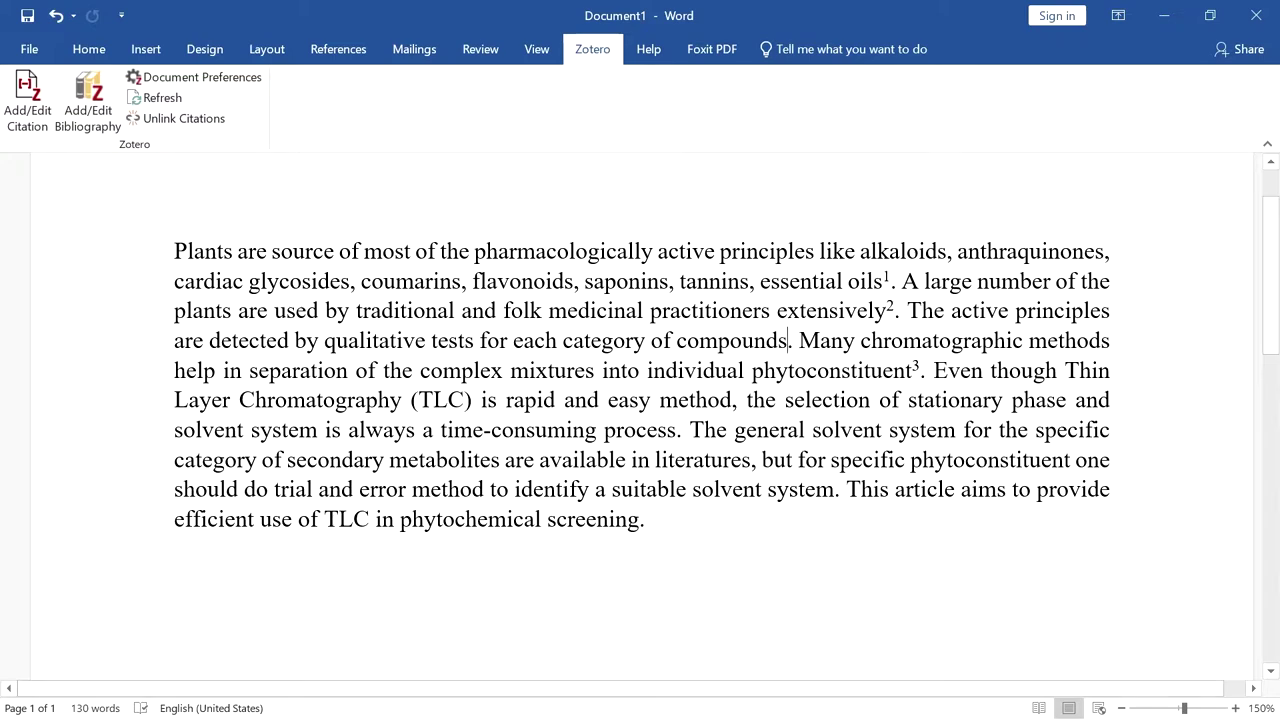
pyautogui.moveTo(912, 370); pyautogui.dragTo(920, 370)
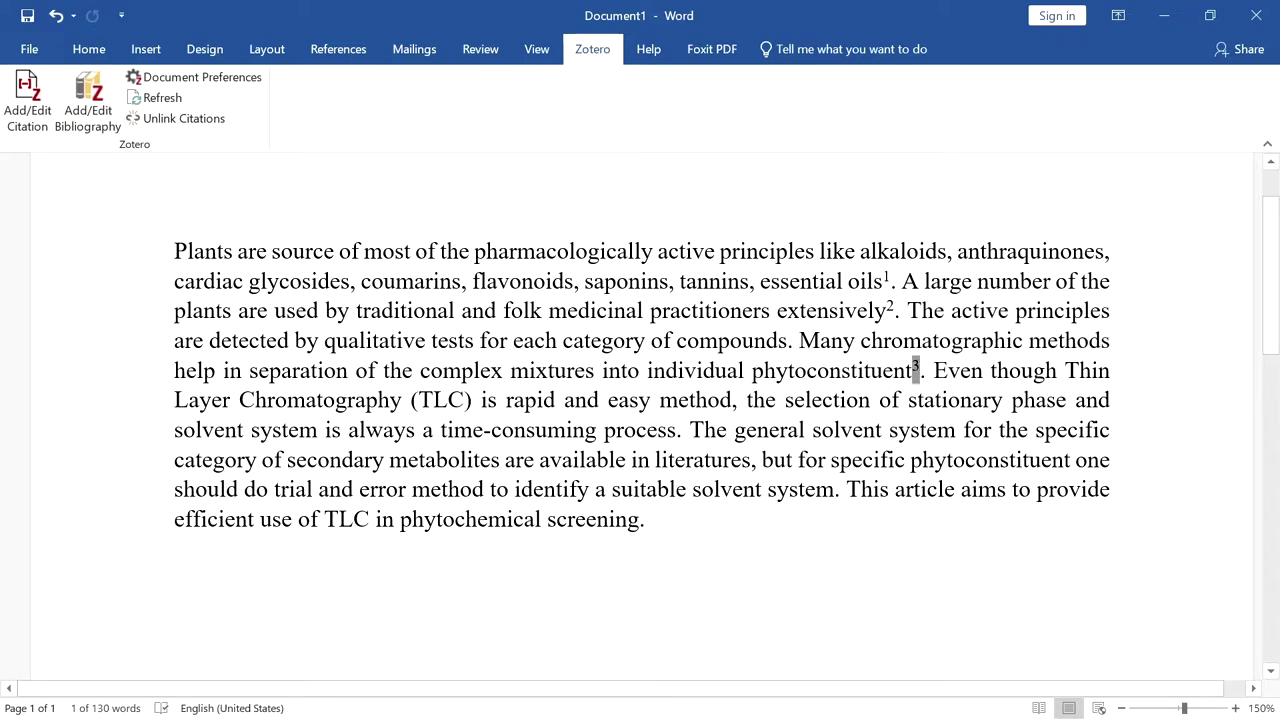
pyautogui.click(789, 340)
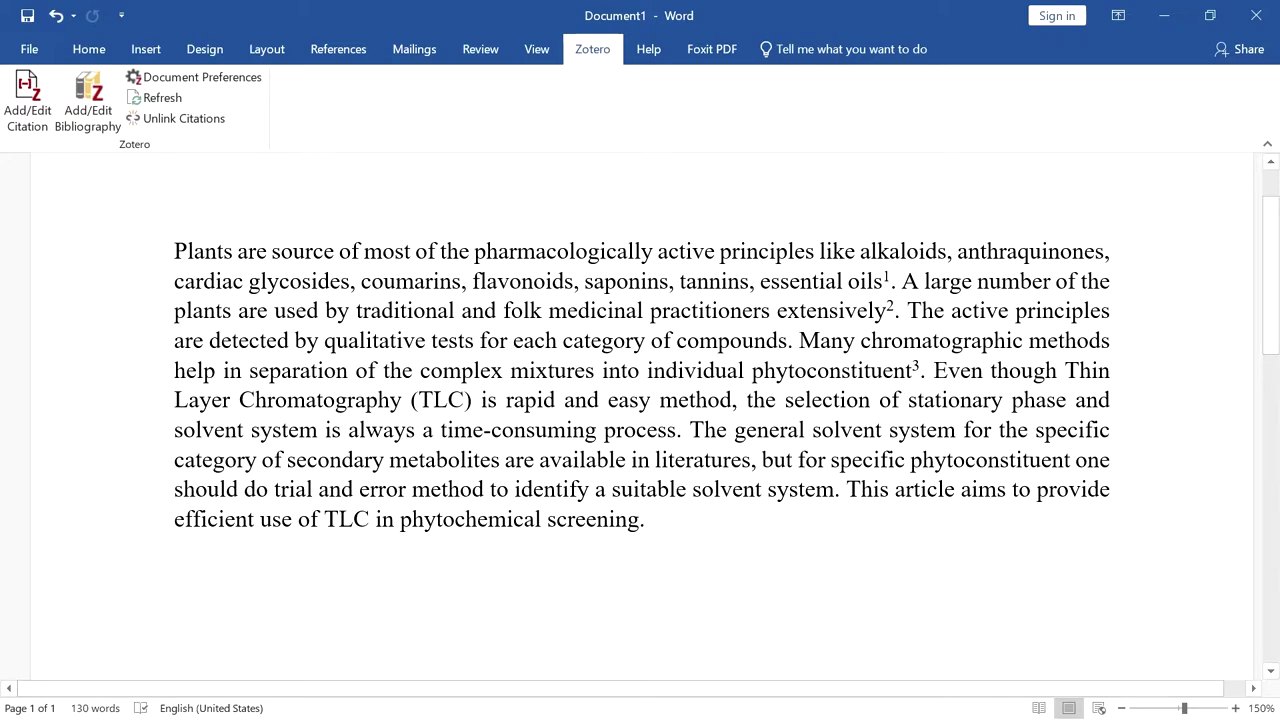
# - Cite the 2020 coumarin-chalcone hybrids paper after "compounds"
pyautogui.click(33, 108)
pyautogui.write('sy')
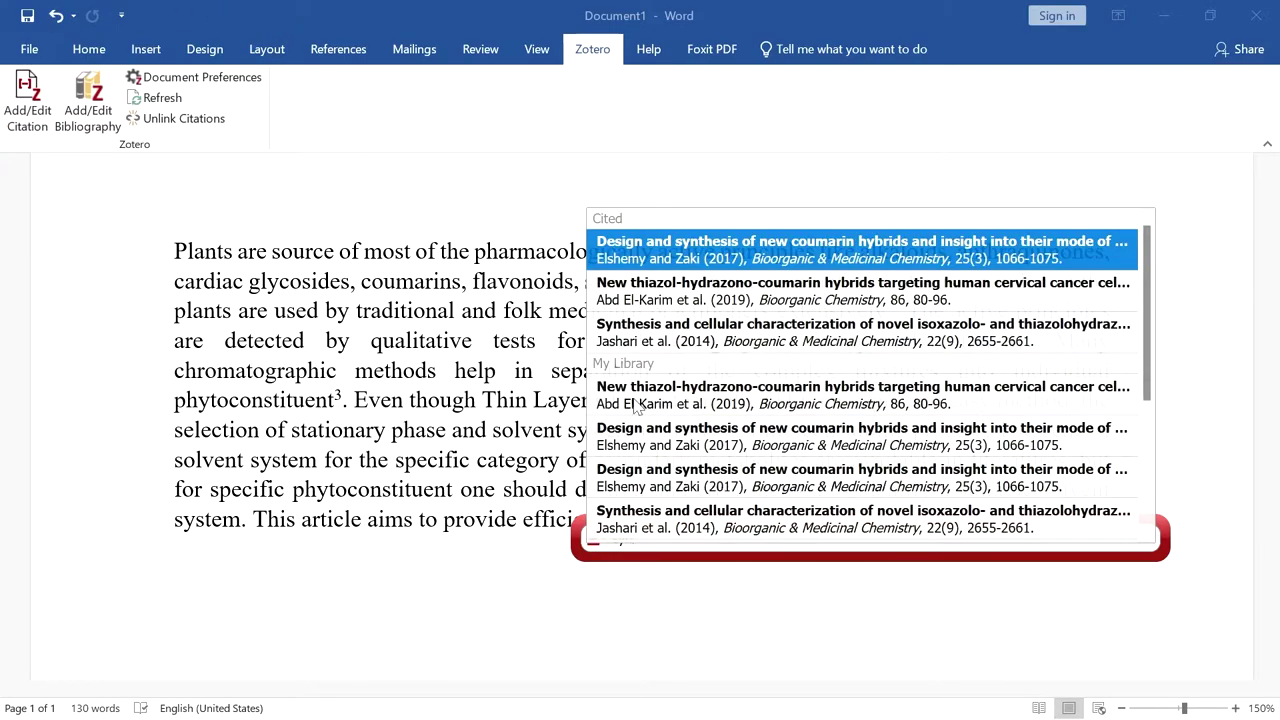
pyautogui.scroll(-3, 692, 480)
pyautogui.click(692, 527)
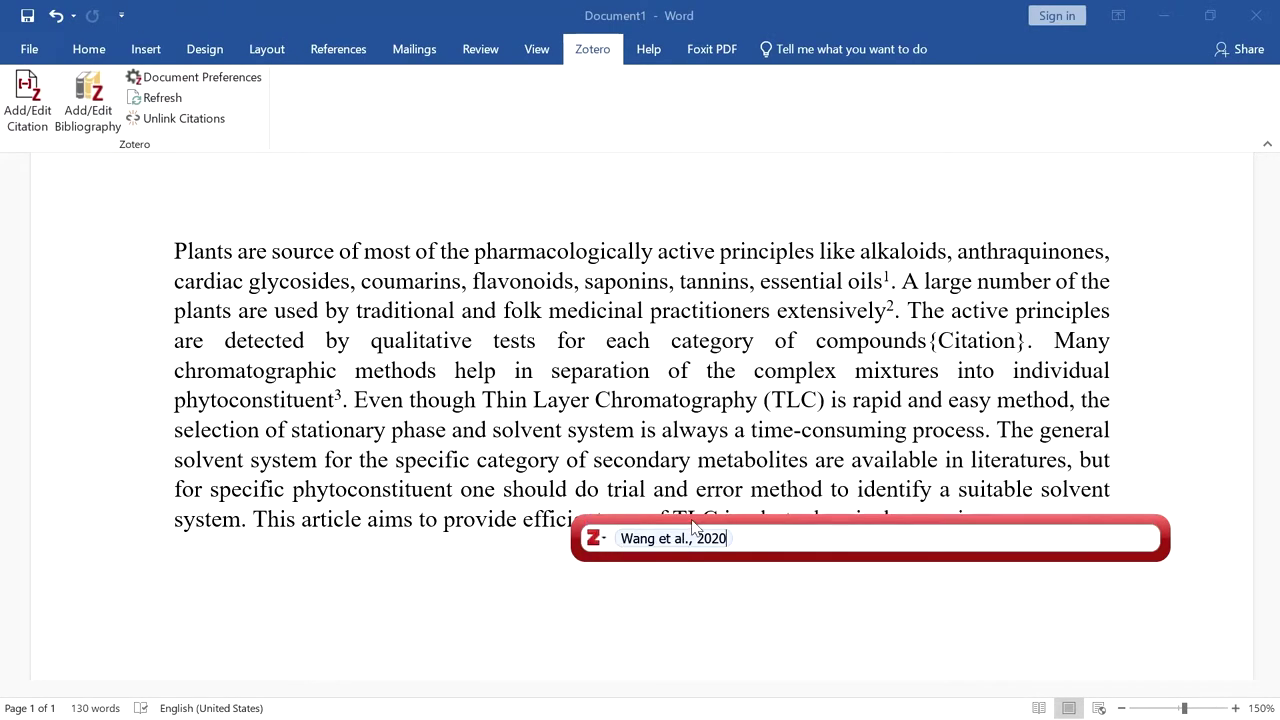
pyautogui.press('Return')
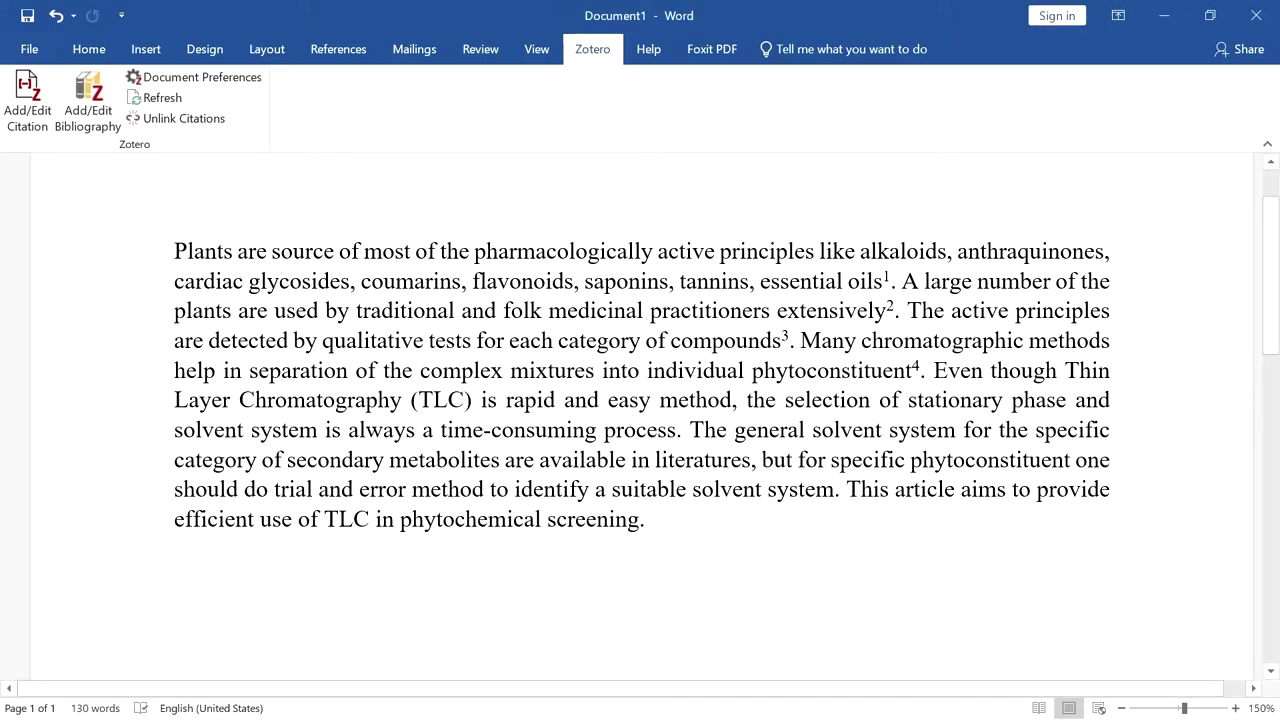
pyautogui.click(916, 368)
pyautogui.doubleClick(916, 368)
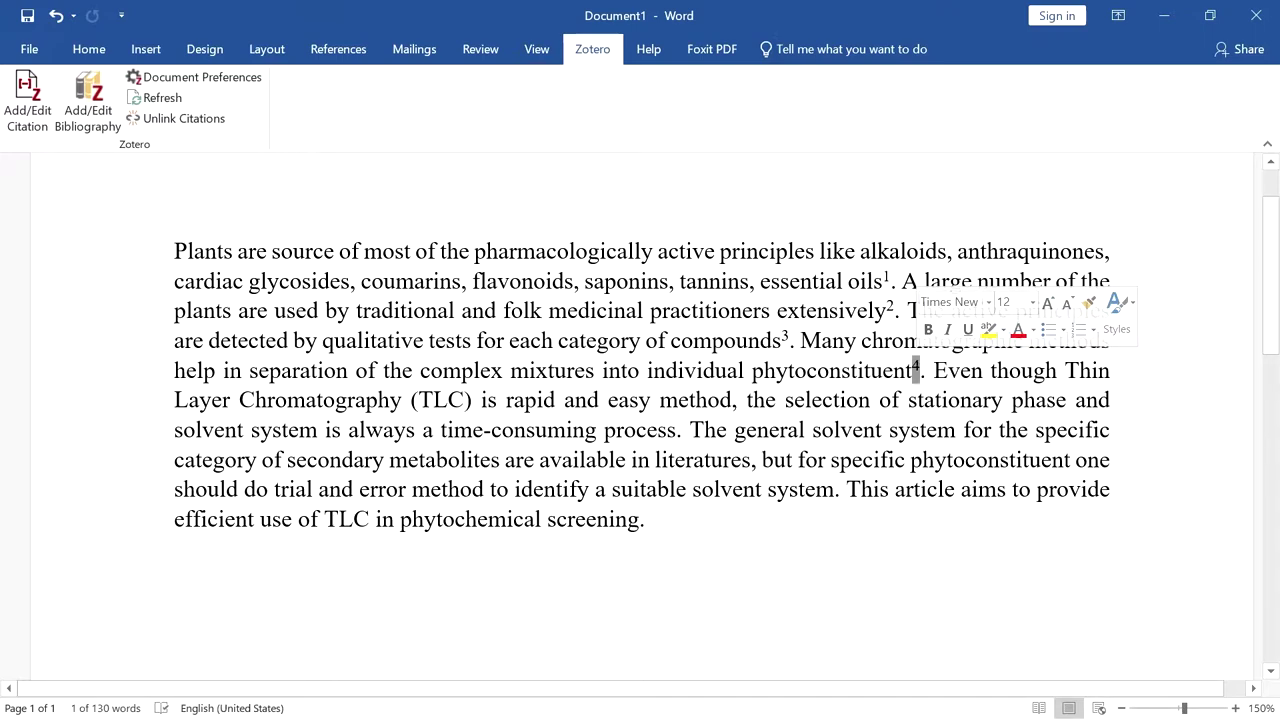
pyautogui.click(933, 370)
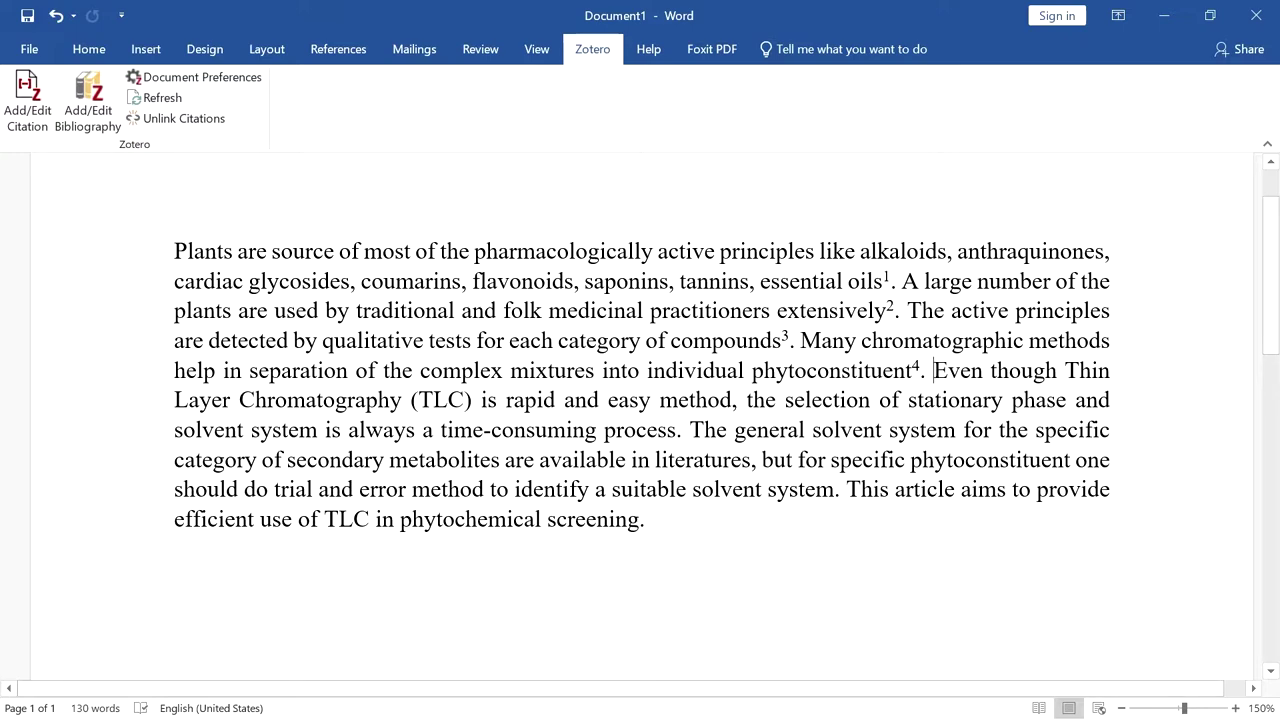
# - Cite the 2015 indole–coumarin hybrids paper (Kamath et al.) after "process" as citation 5
pyautogui.click(677, 430)
pyautogui.click(27, 100)
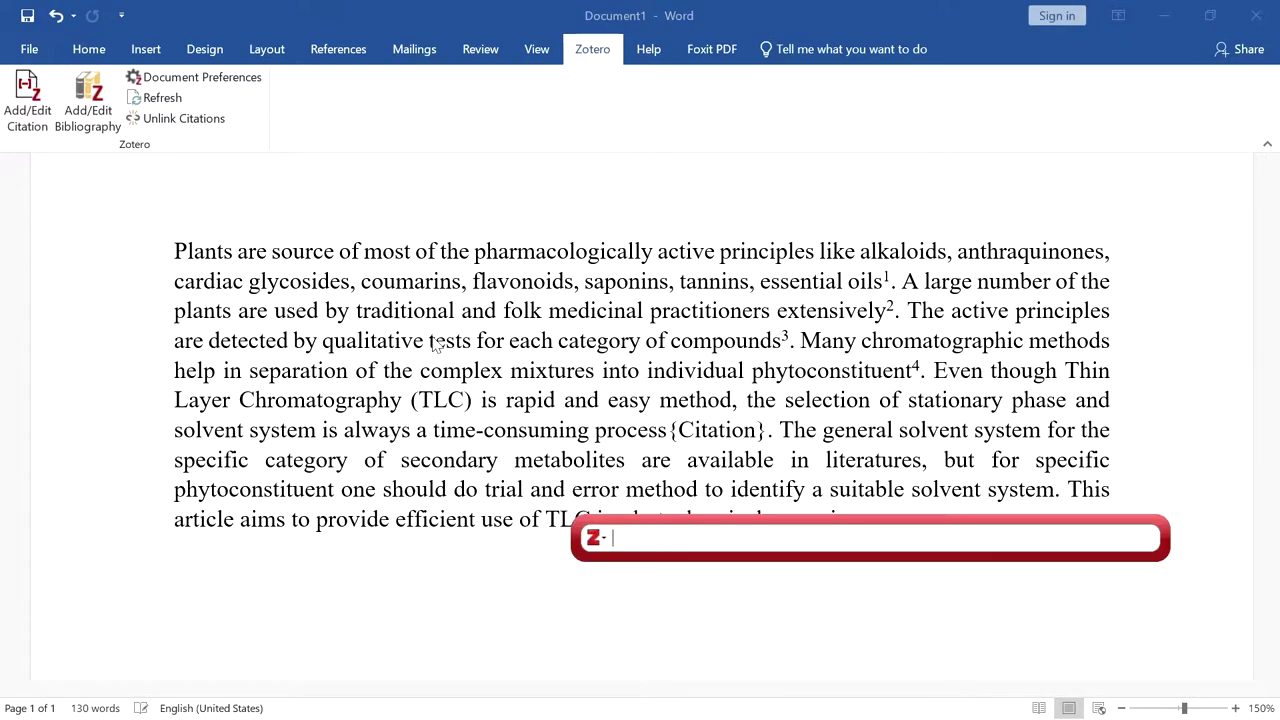
pyautogui.write('syn')
pyautogui.scroll(-3, 800, 390)
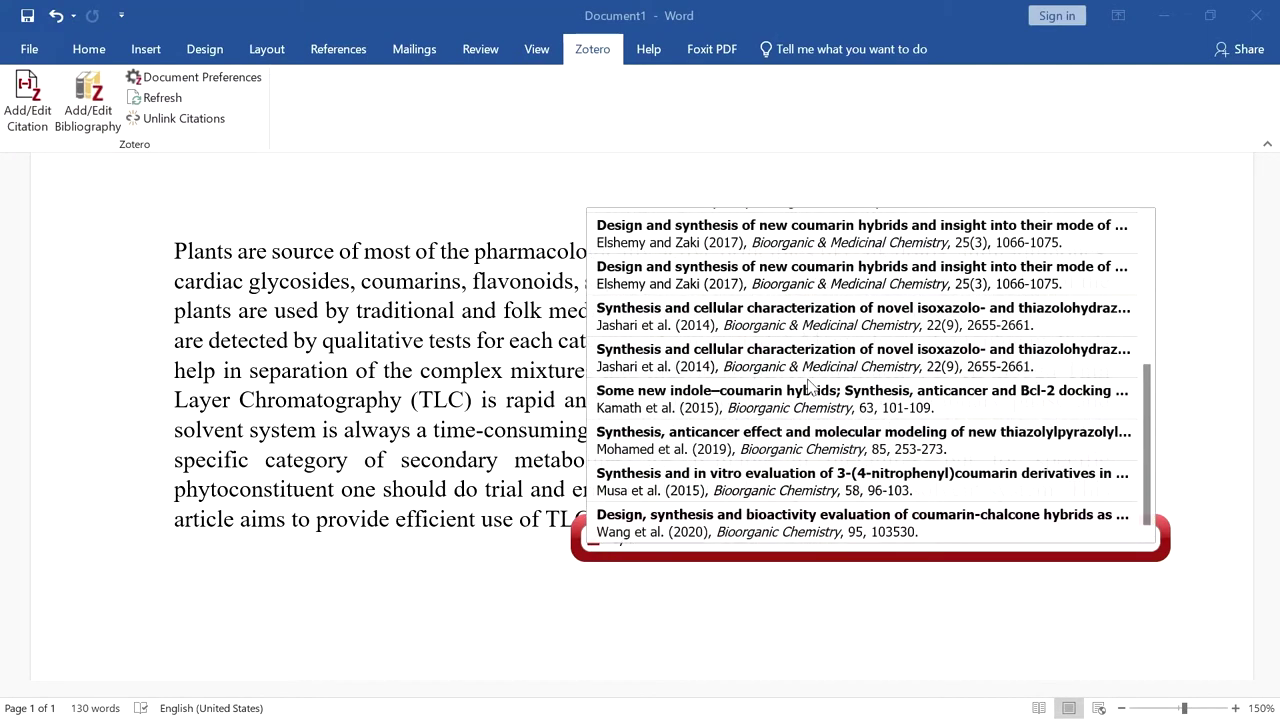
pyautogui.click(655, 412)
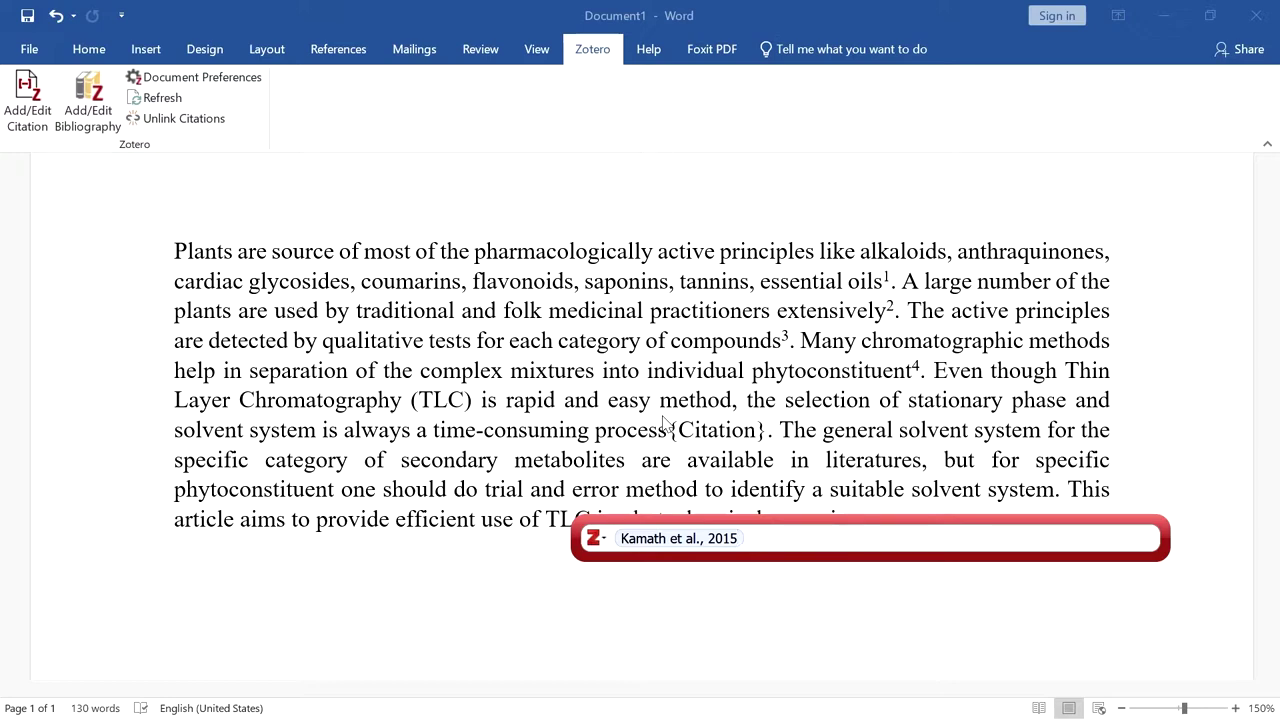
pyautogui.press('Return')
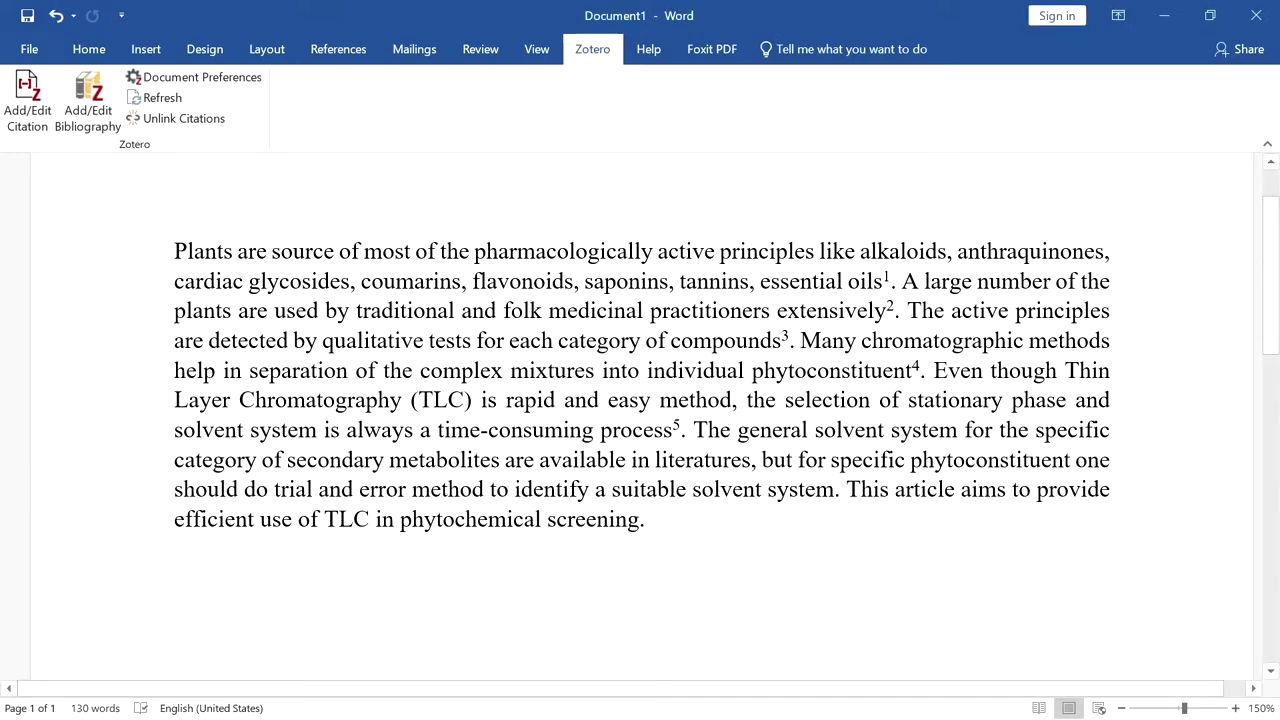
pyautogui.scroll(-3, 640, 400)
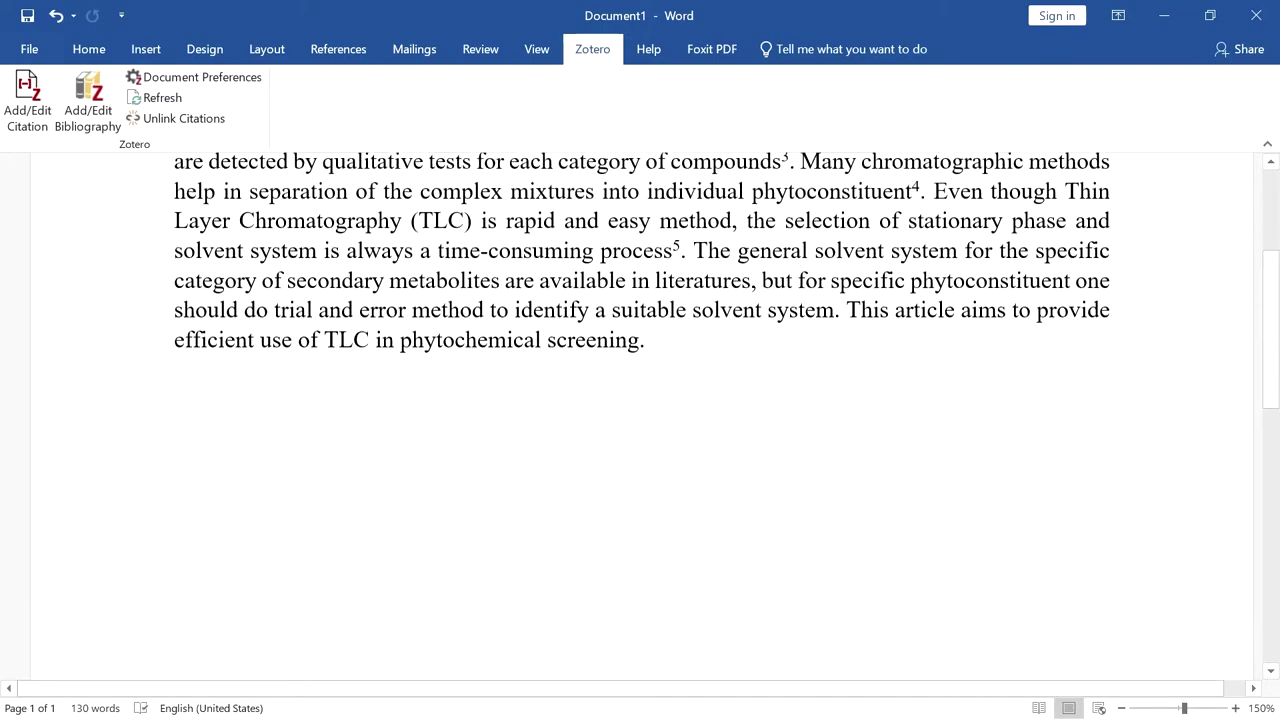
pyautogui.scroll(3, 640, 400)
# - Add a "References:" heading below the paragraph and insert the Zotero bibliography listing references (1)–(5)
pyautogui.press('Return')
pyautogui.press('Return')
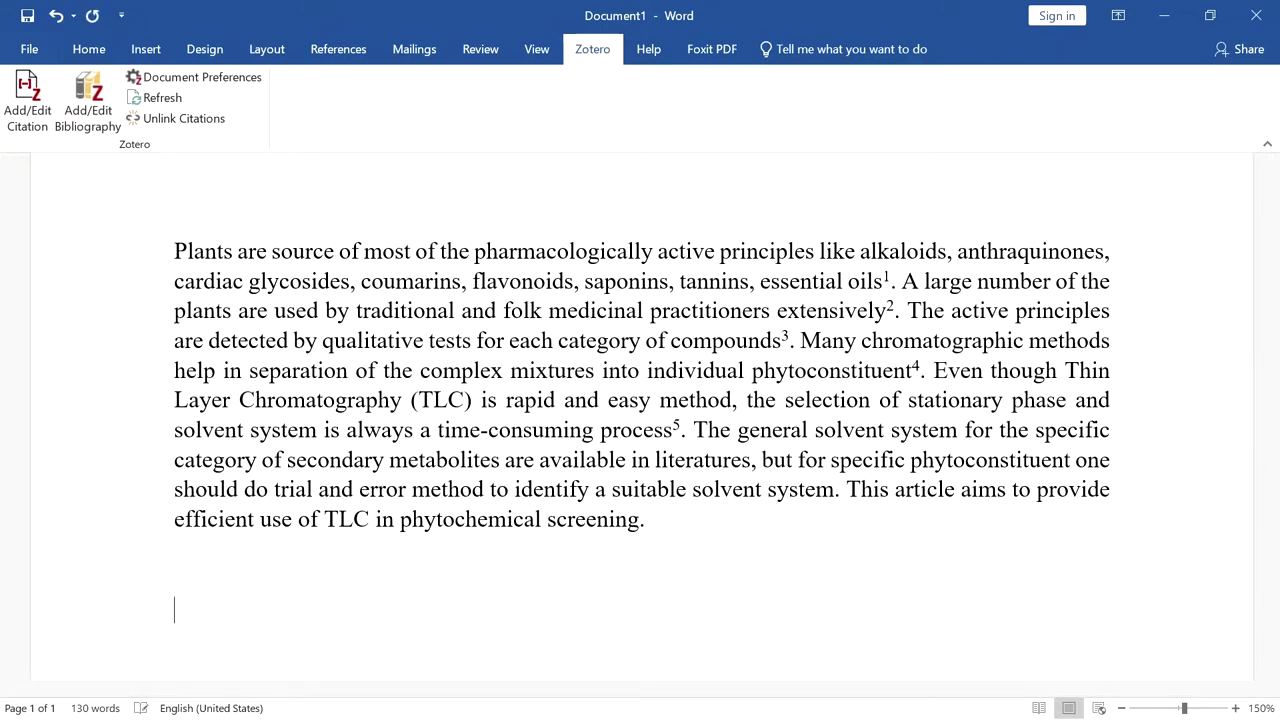
pyautogui.write('References:')
pyautogui.press('Return')
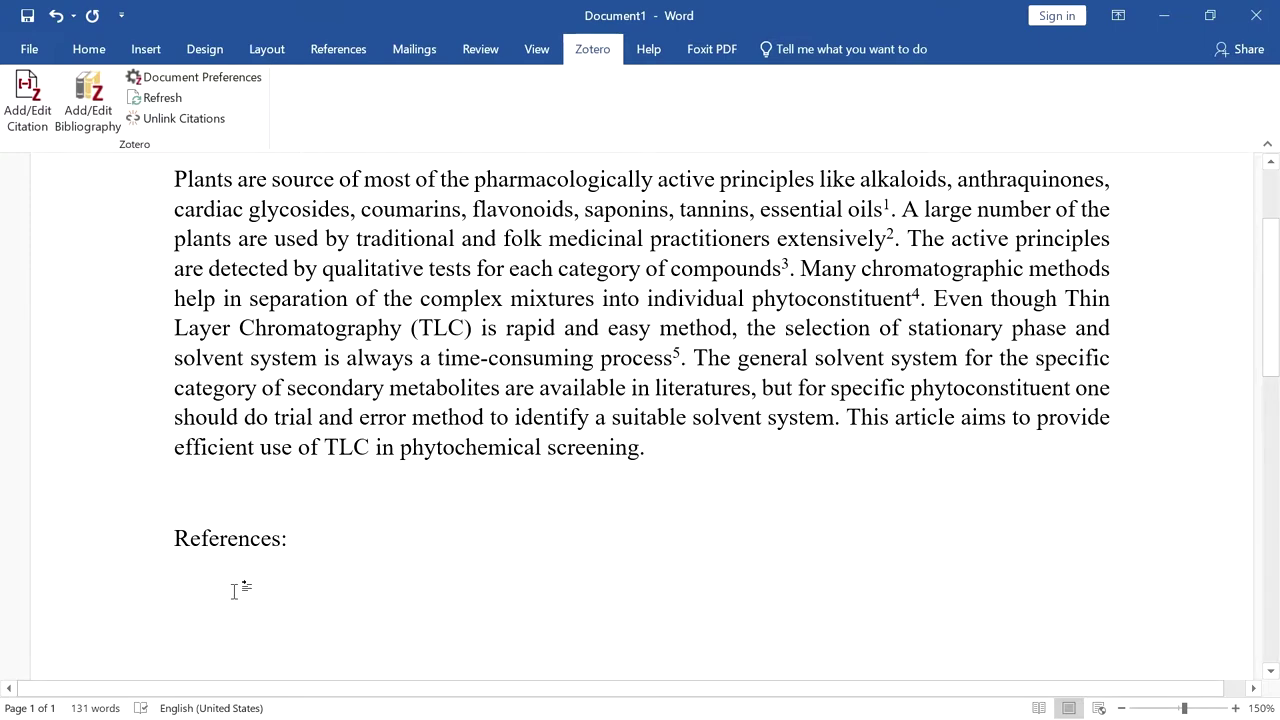
pyautogui.click(95, 118)
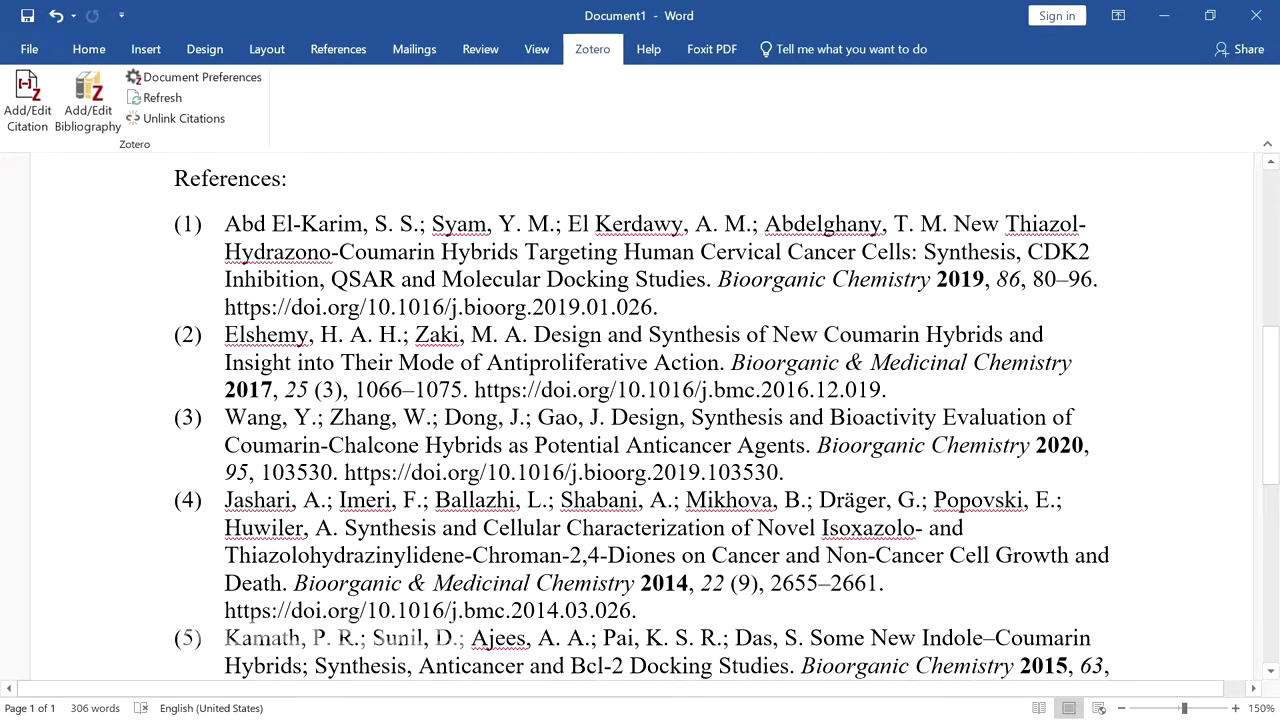
pyautogui.scroll(5, 640, 400)
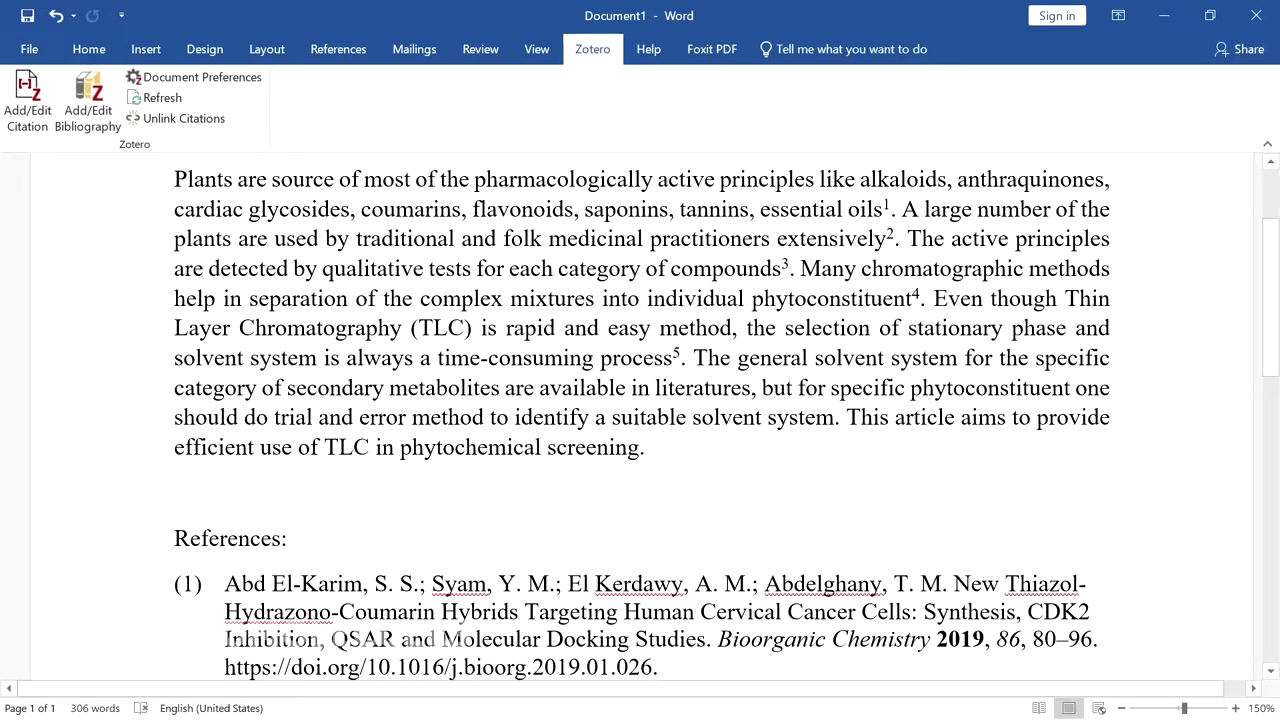
pyautogui.scroll(-5, 640, 420)
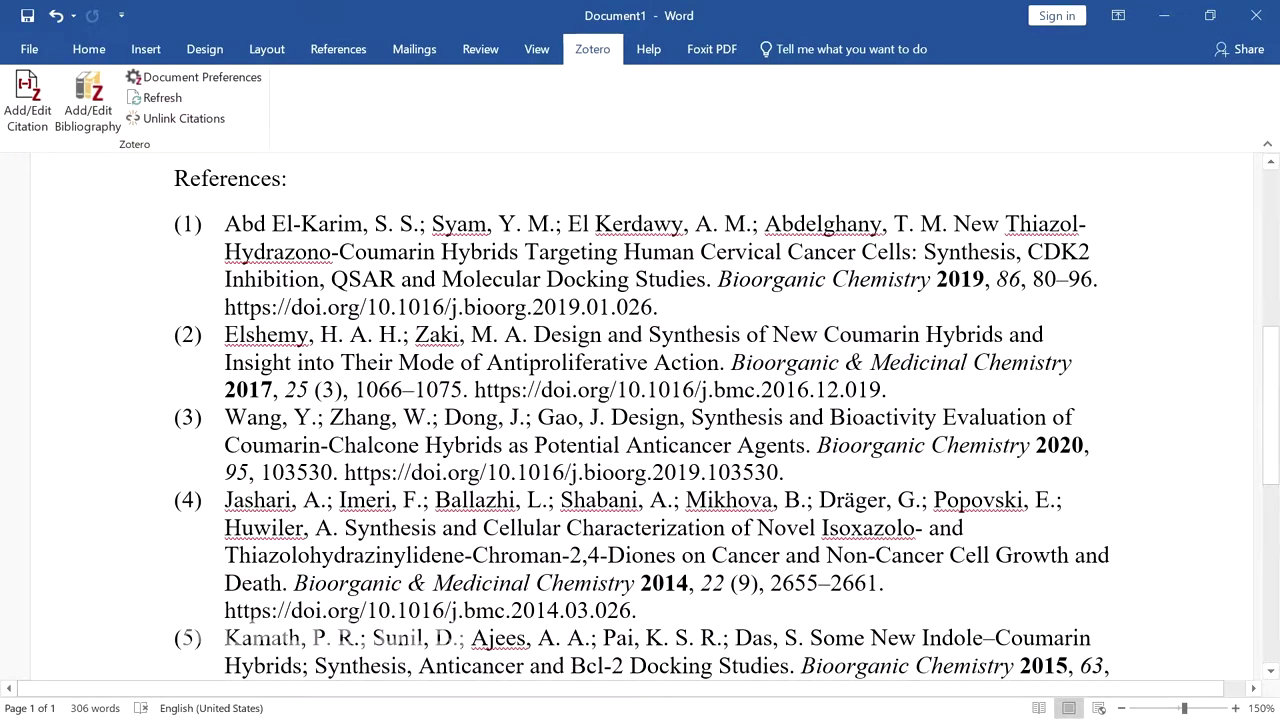
pyautogui.scroll(-1, 617, 509)
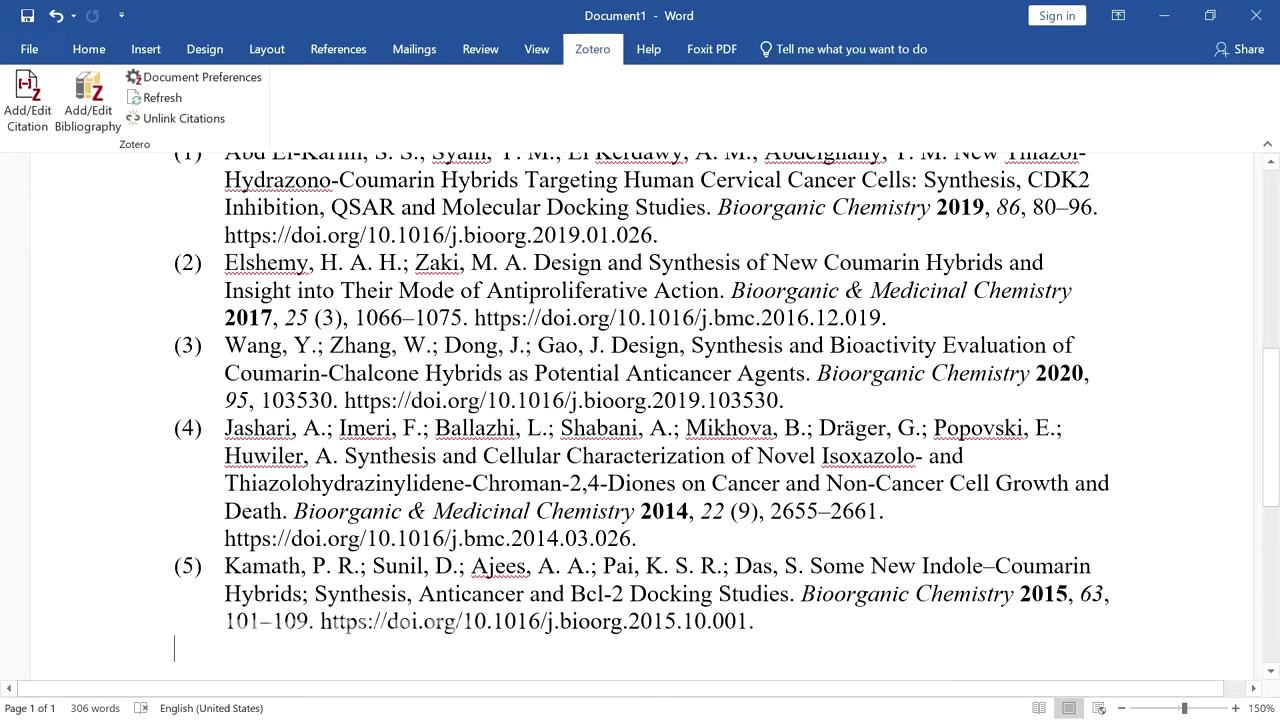
pyautogui.scroll(3, 640, 410)
pyautogui.scroll(2, 640, 410)
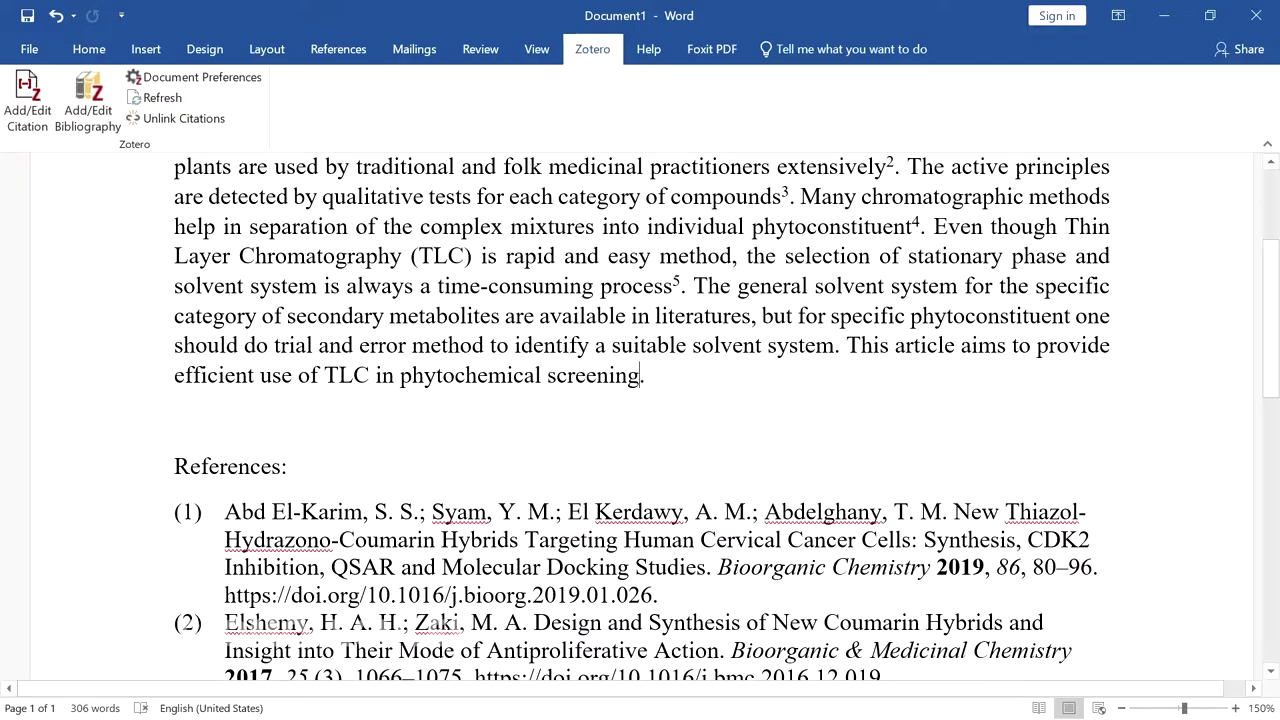
pyautogui.scroll(-9, 640, 410)
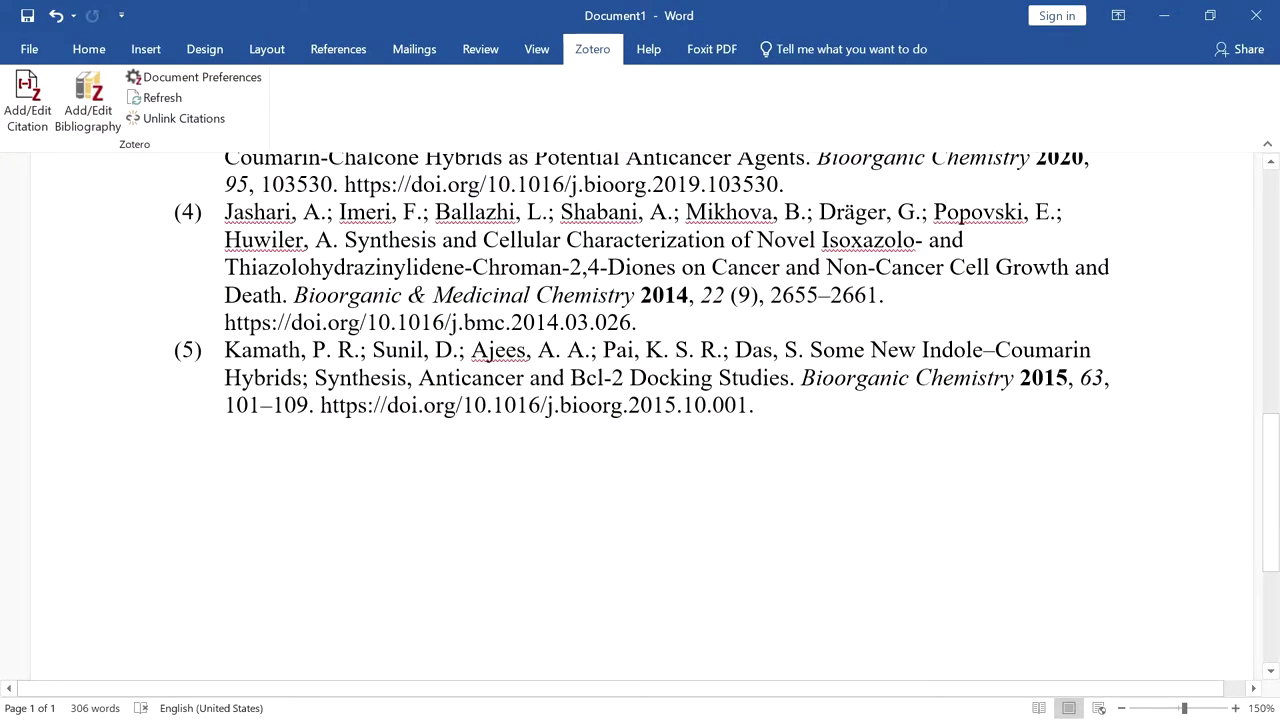
pyautogui.scroll(9, 640, 410)
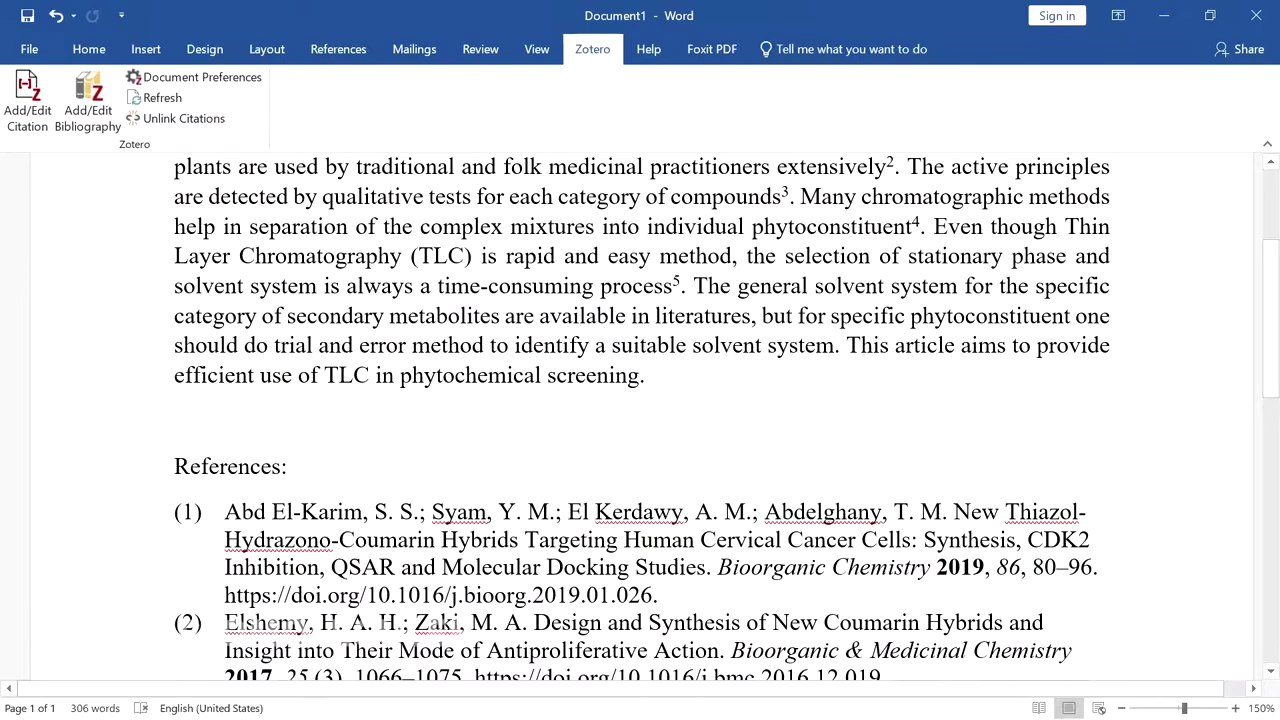
# - Search "wan" and cite Thomas et al., 2021 after "screening" as bibliography entry (6)
pyautogui.click(27, 100)
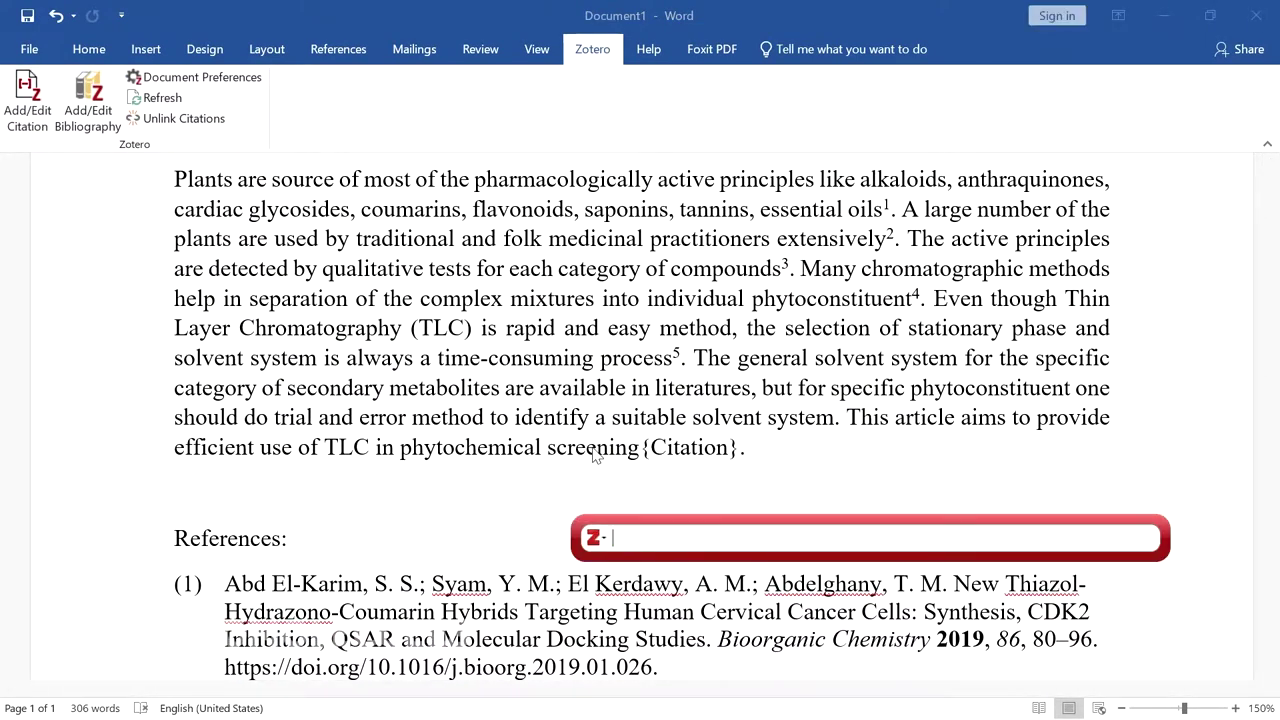
pyautogui.write('wan')
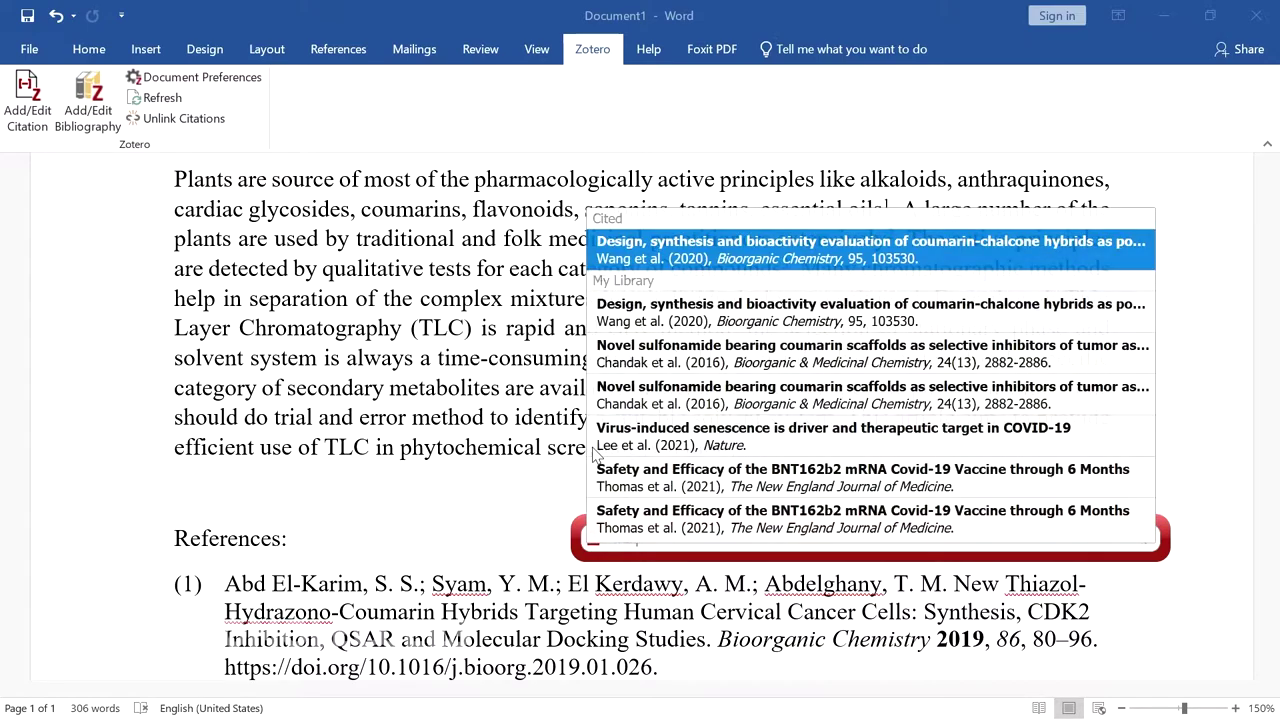
pyautogui.click(714, 485)
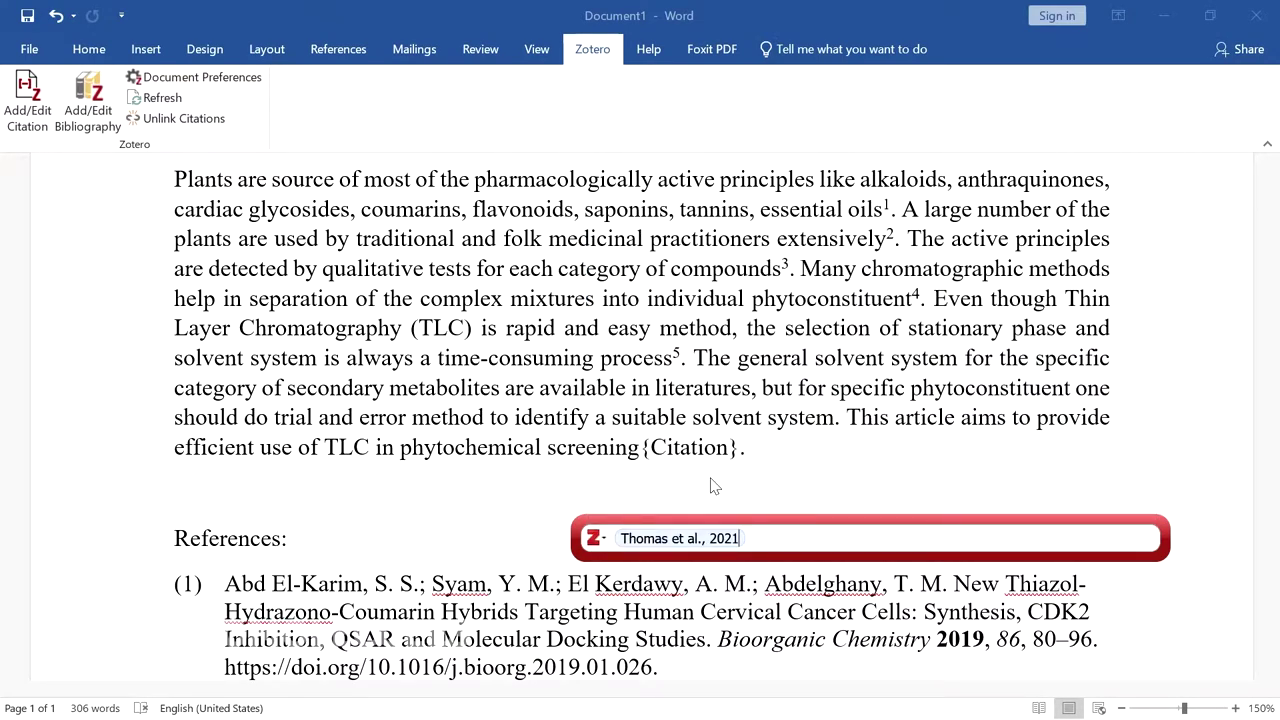
pyautogui.press('Return')
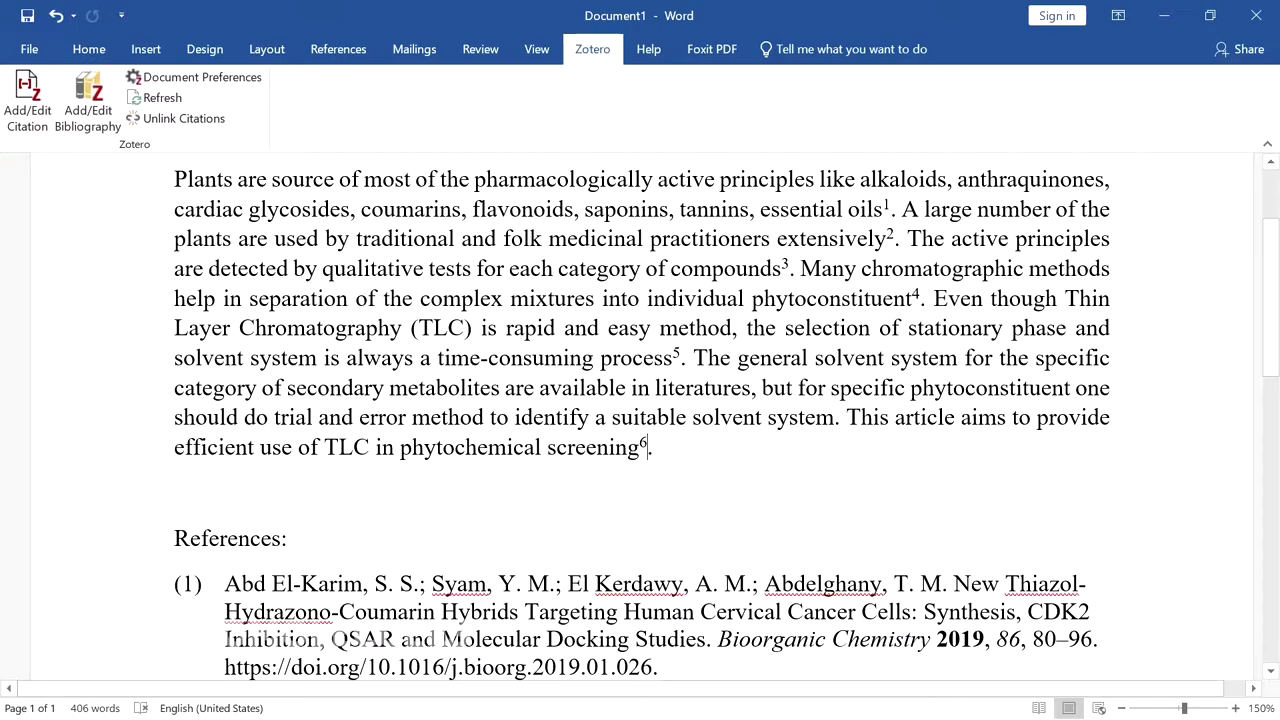
pyautogui.scroll(-7, 640, 415)
pyautogui.scroll(-2, 640, 415)
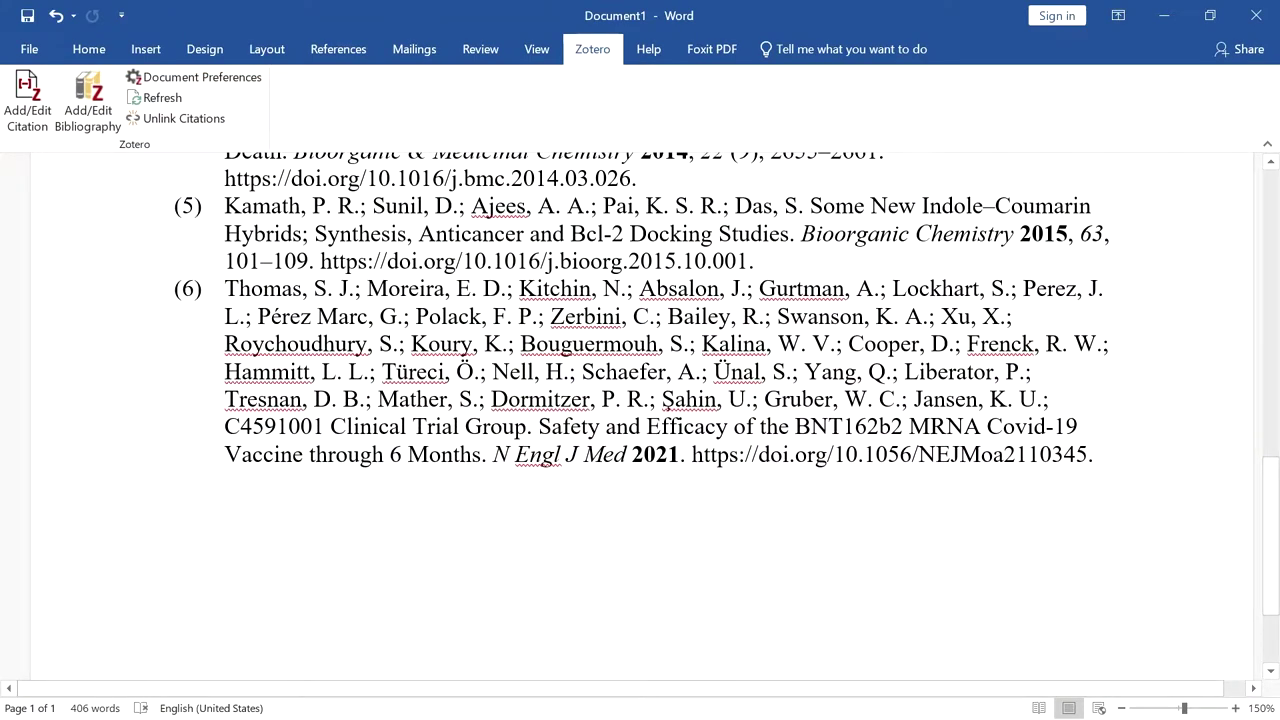
pyautogui.scroll(8, 640, 415)
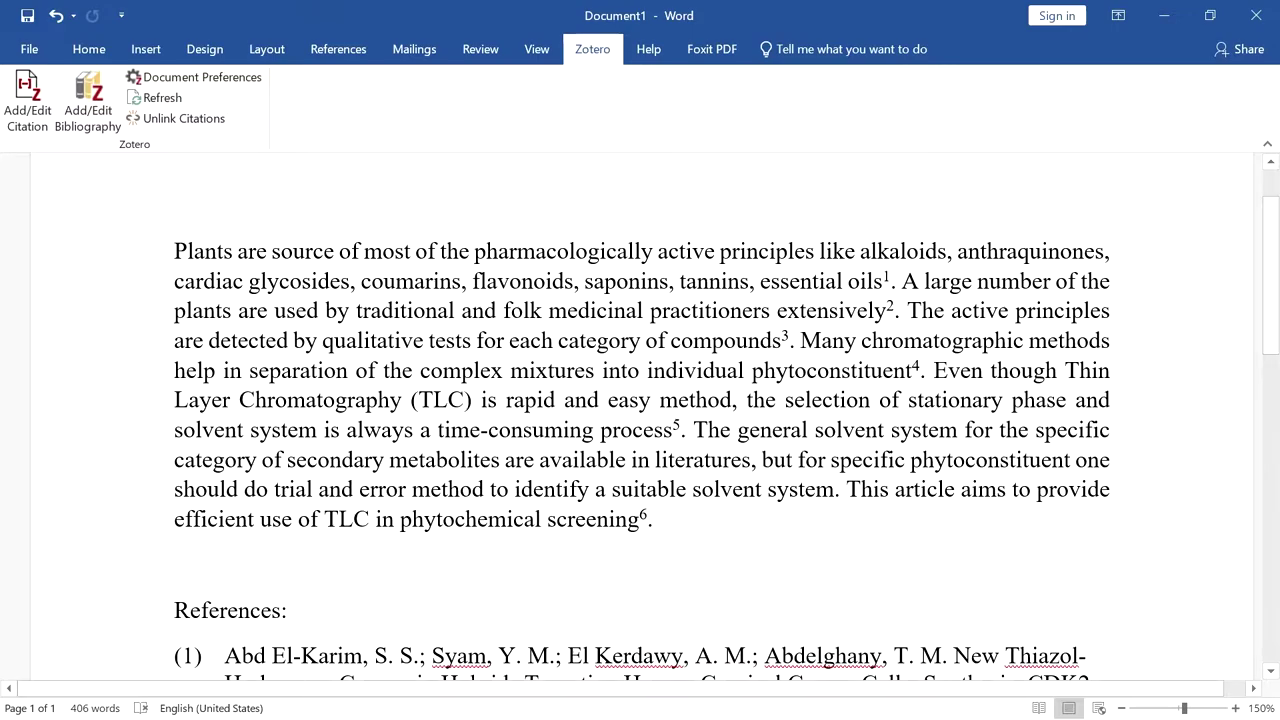
pyautogui.click(1164, 15)
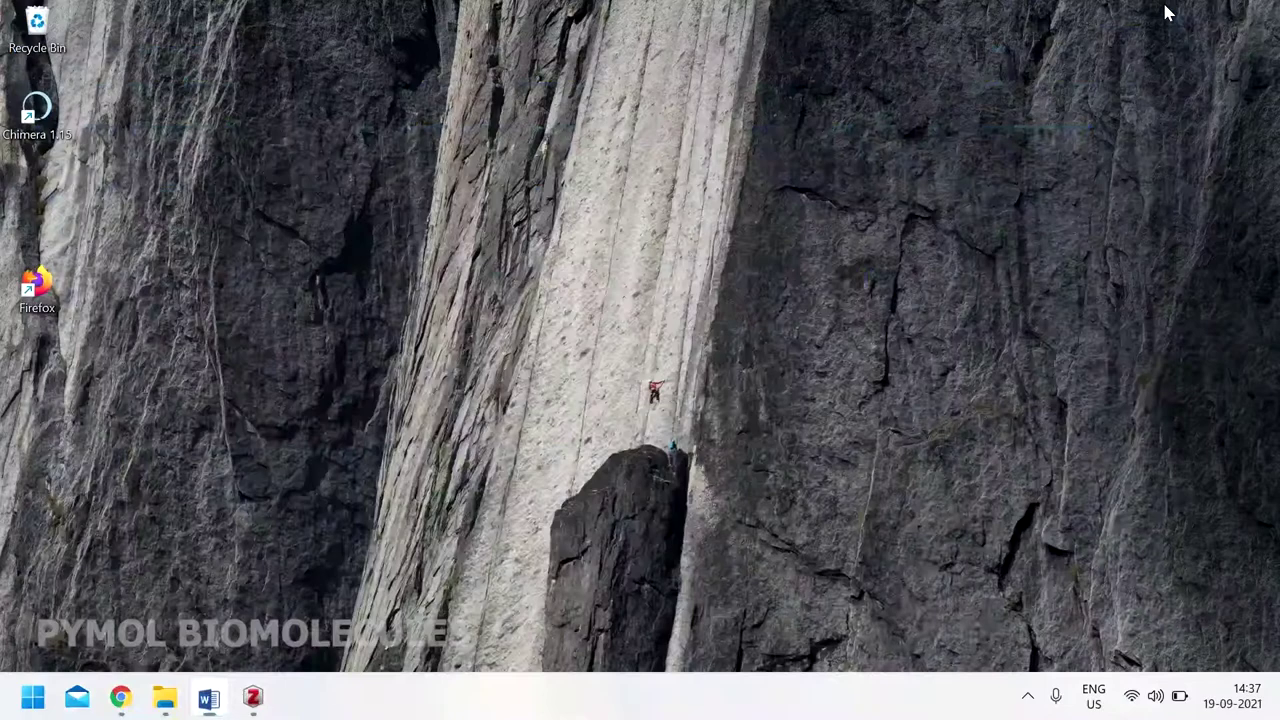
# - Restore Zotero and look over My Library and collection1, including their context menus
pyautogui.click(253, 697)
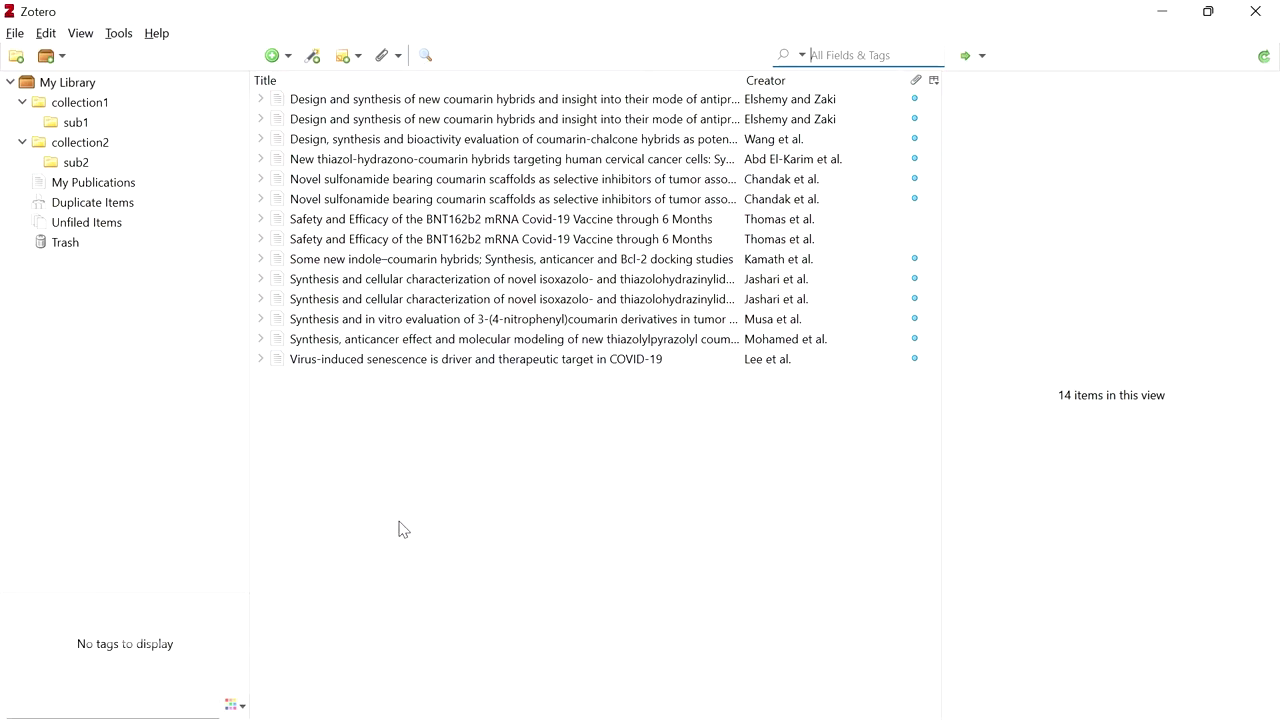
pyautogui.click(68, 82)
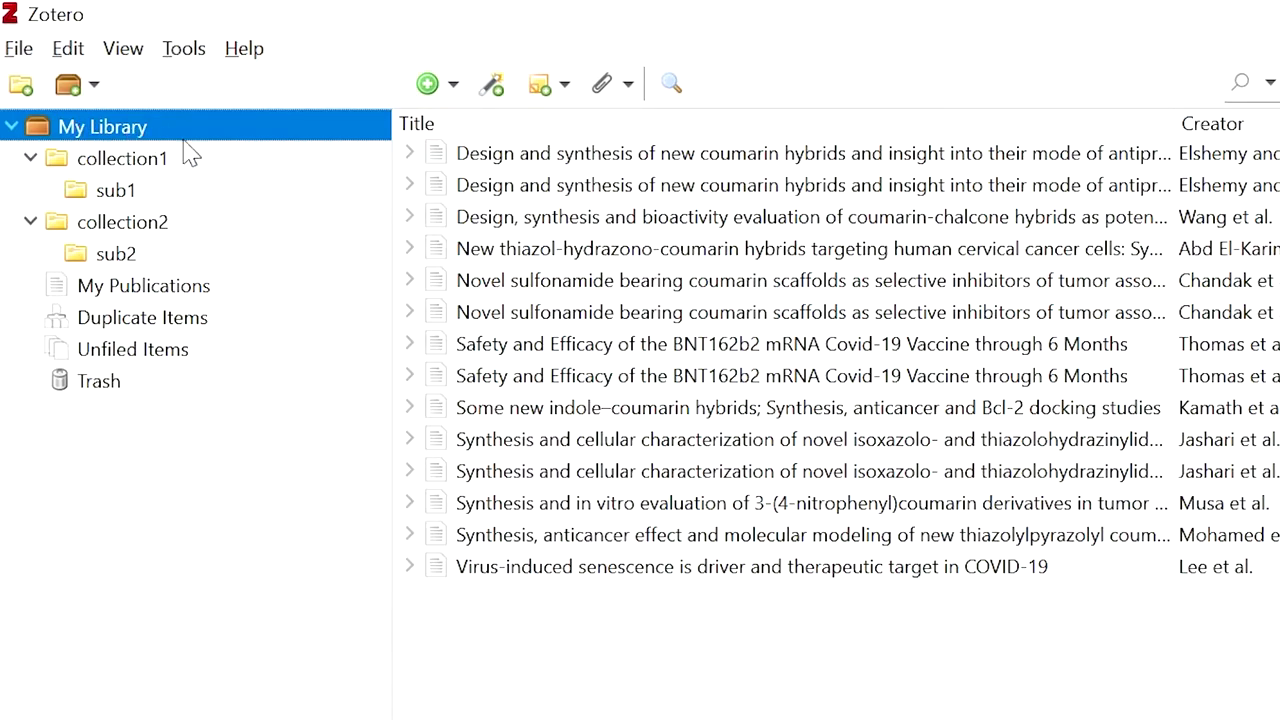
pyautogui.rightClick(131, 128)
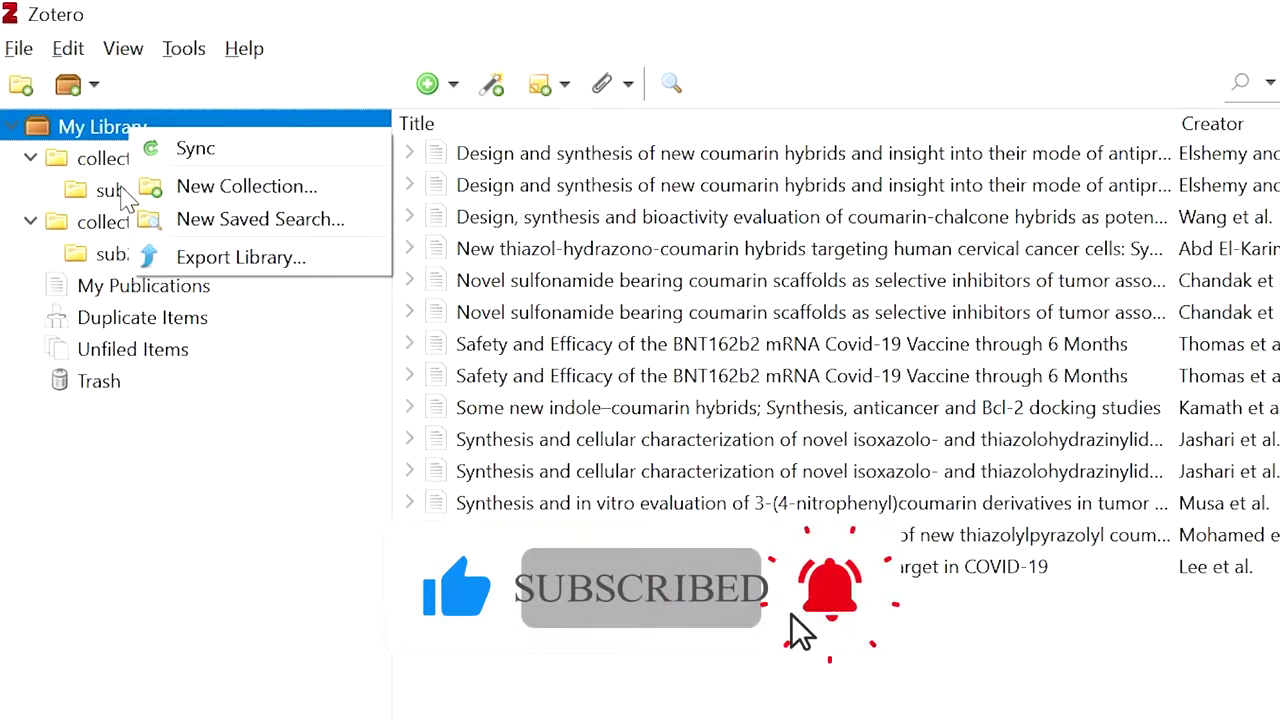
pyautogui.click(117, 168)
pyautogui.rightClick(118, 166)
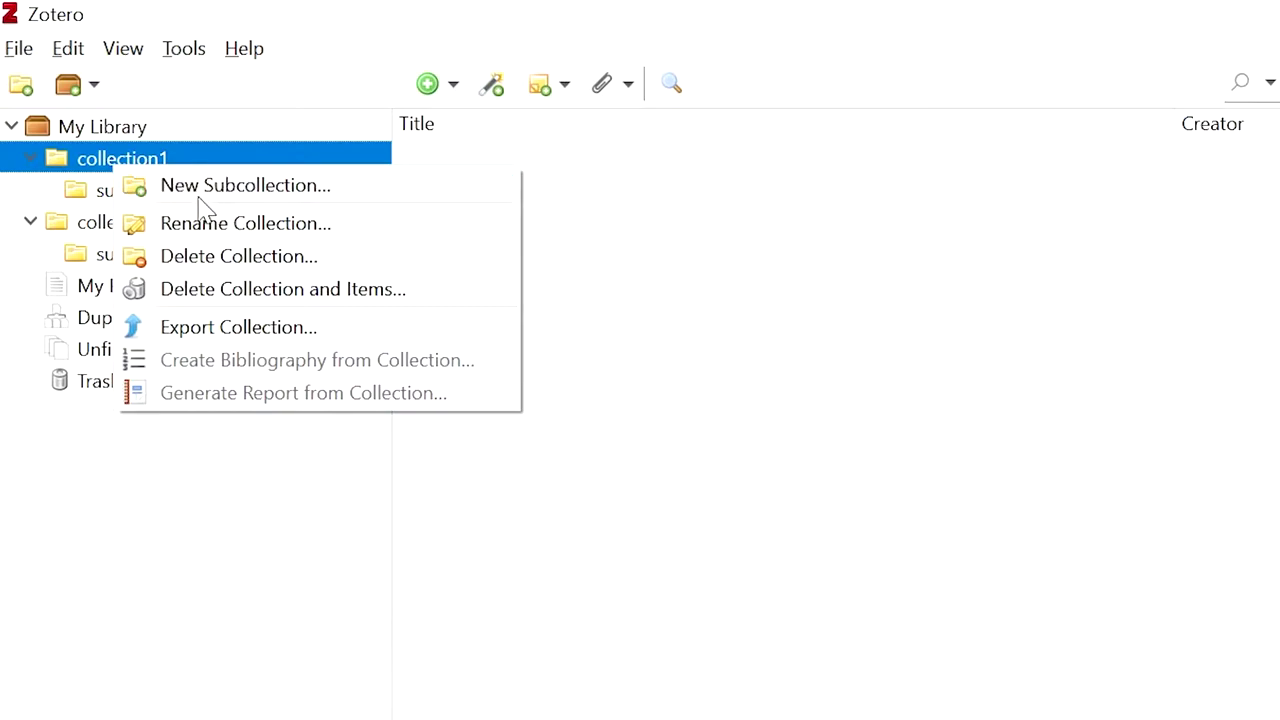
# - List the six items in sub1, including two BNT162b2 copies, then minimize Zotero
pyautogui.click(92, 198)
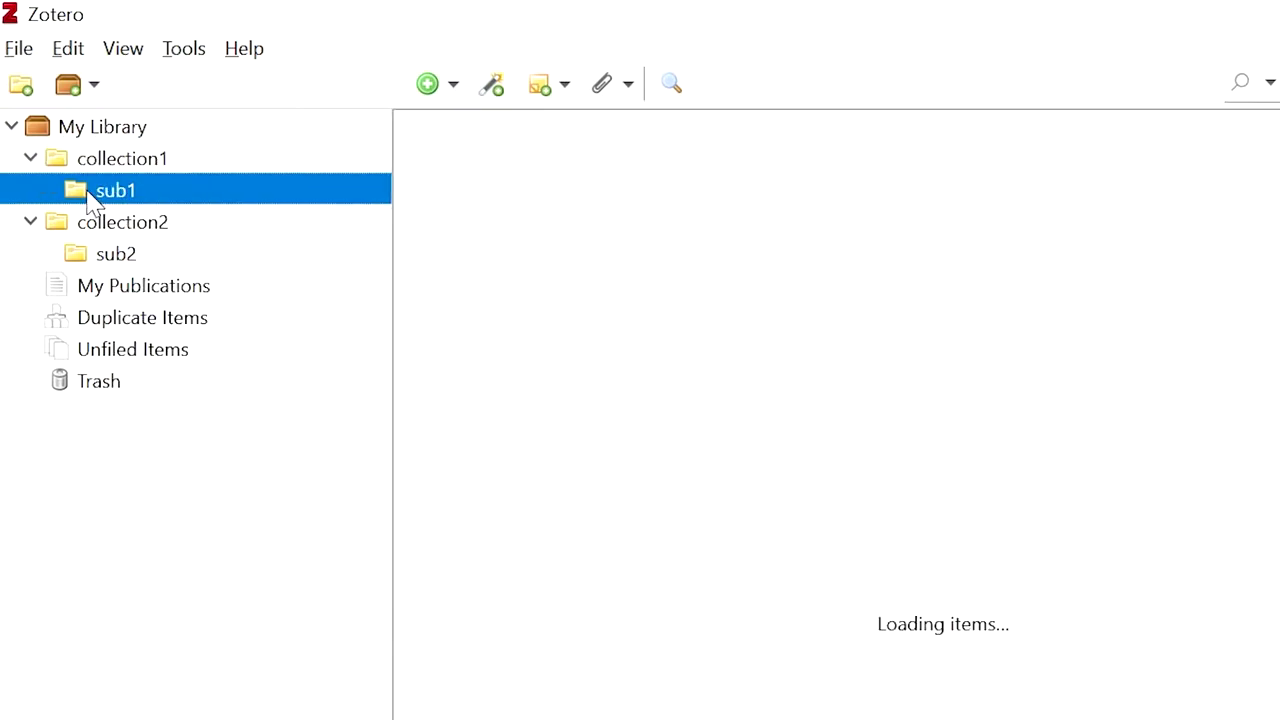
pyautogui.click(133, 166)
pyautogui.click(116, 190)
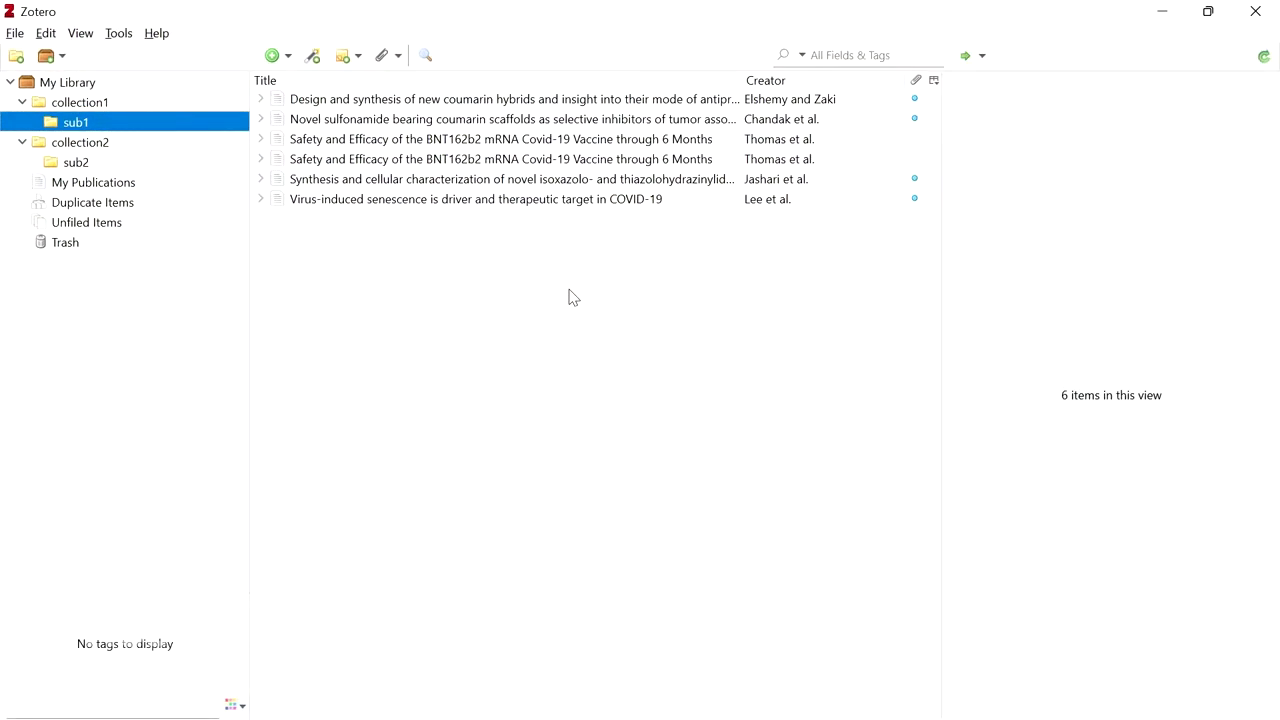
pyautogui.click(1165, 11)
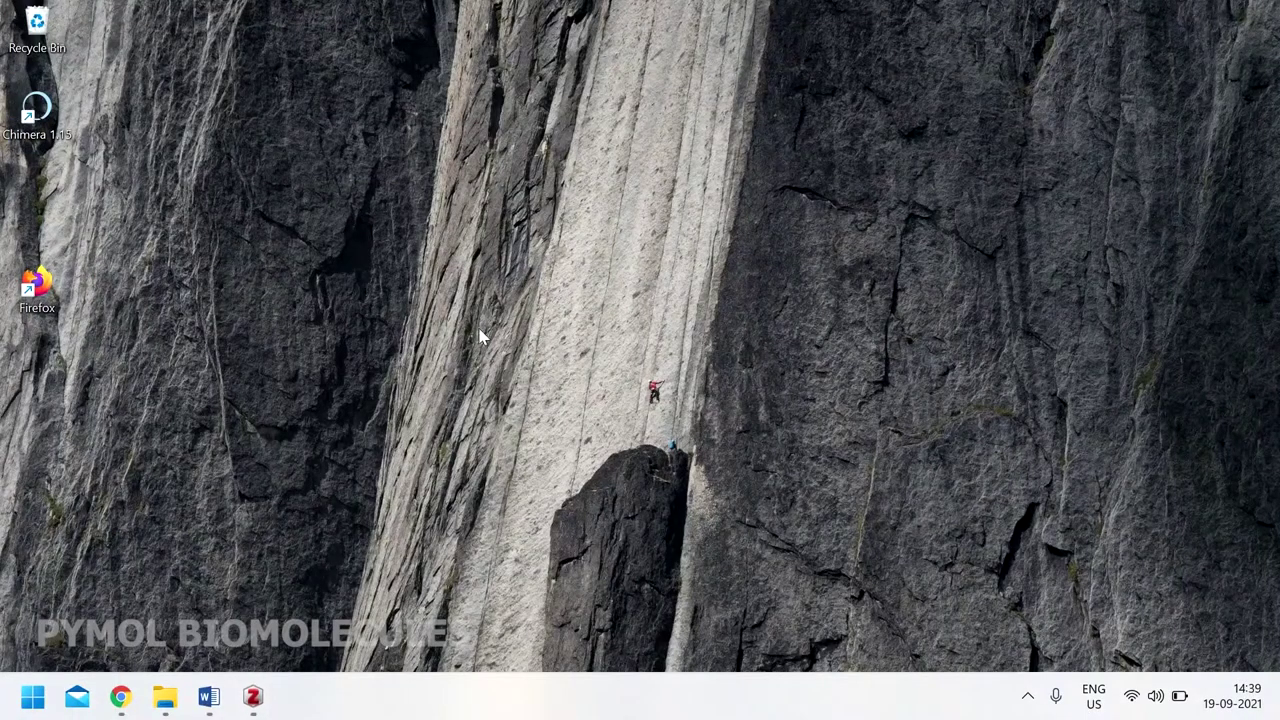
# - Open PubMed in a new Chrome tab and open the 2014 Acad Med trending fourth-year students article
pyautogui.click(120, 700)
pyautogui.click(276, 18)
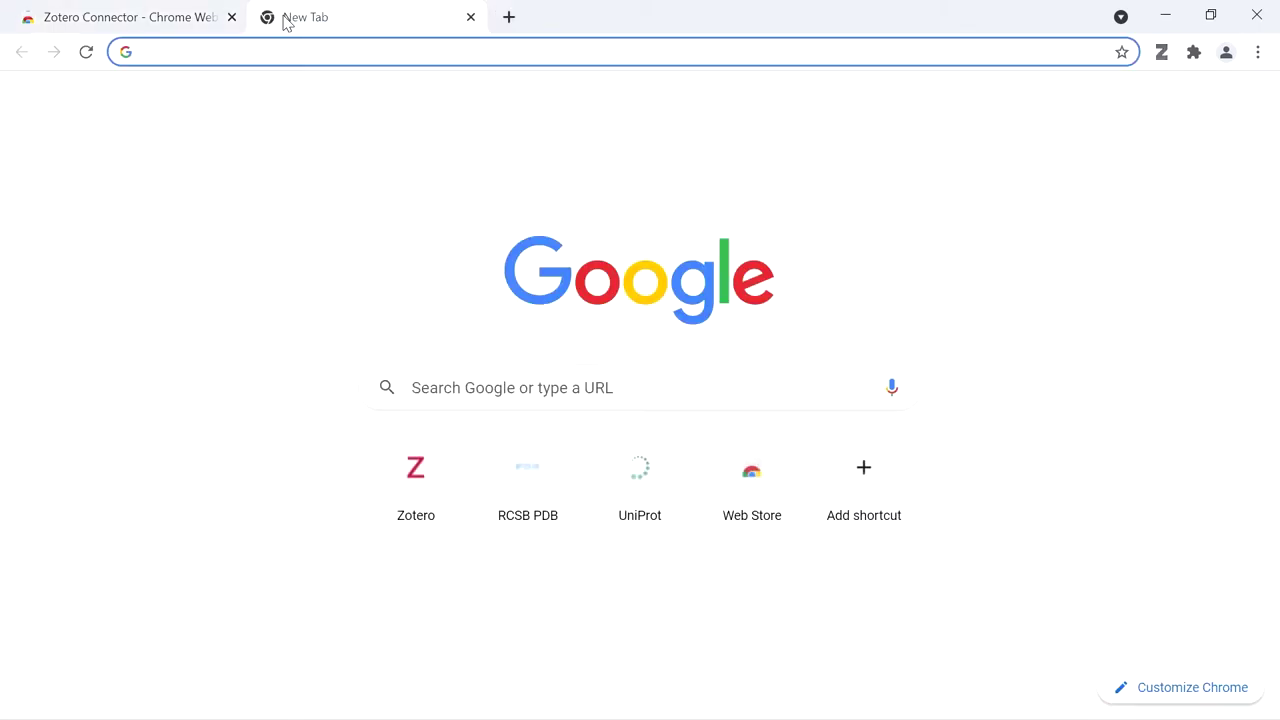
pyautogui.write('pubmed')
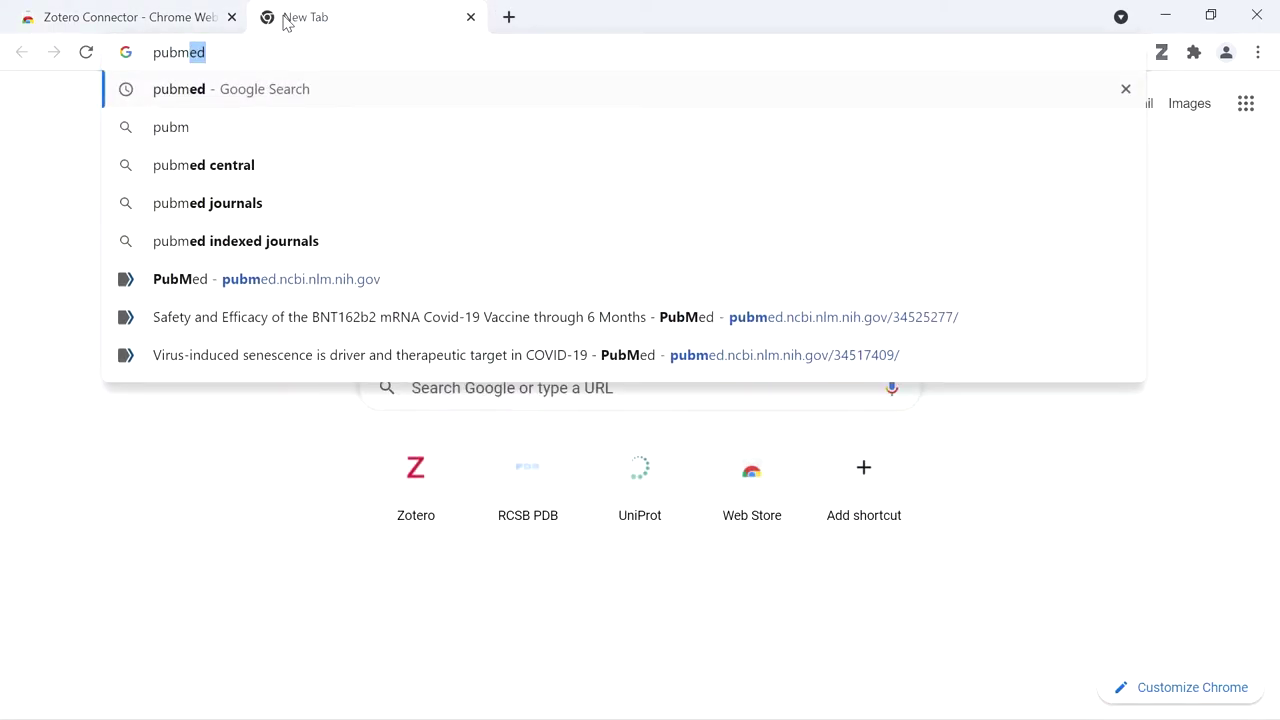
pyautogui.click(322, 284)
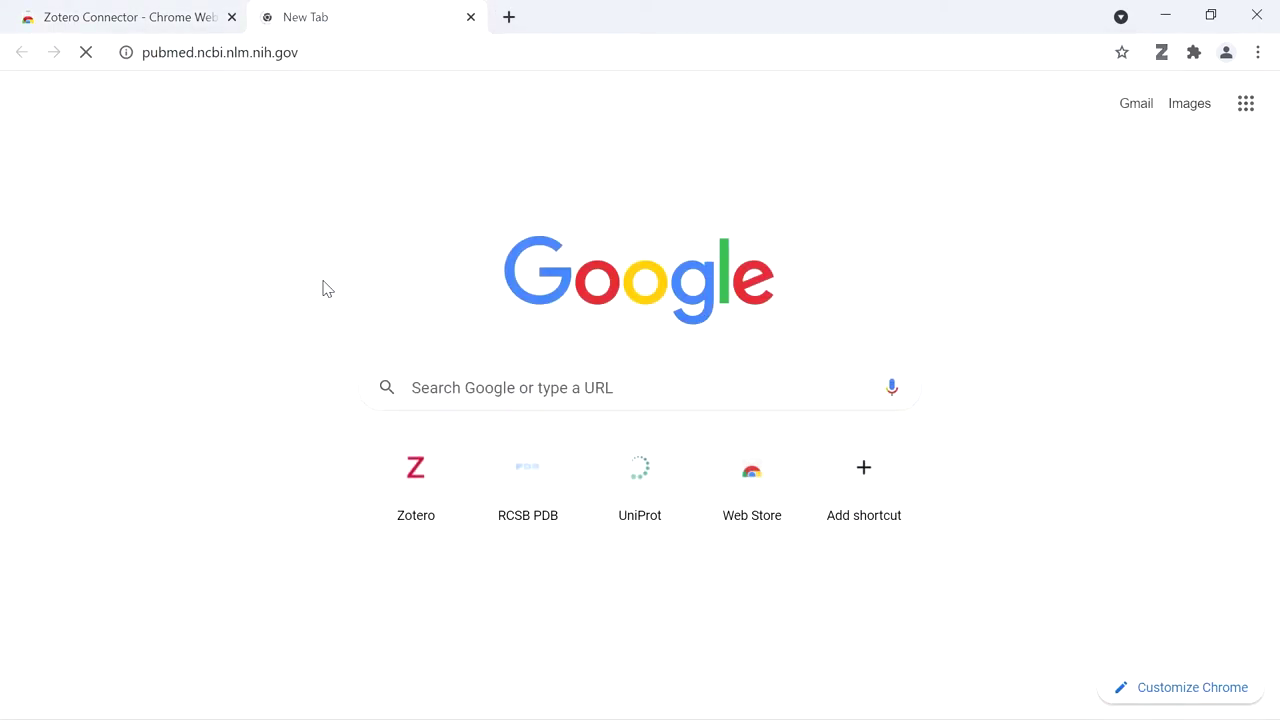
pyautogui.scroll(-8, 483, 294)
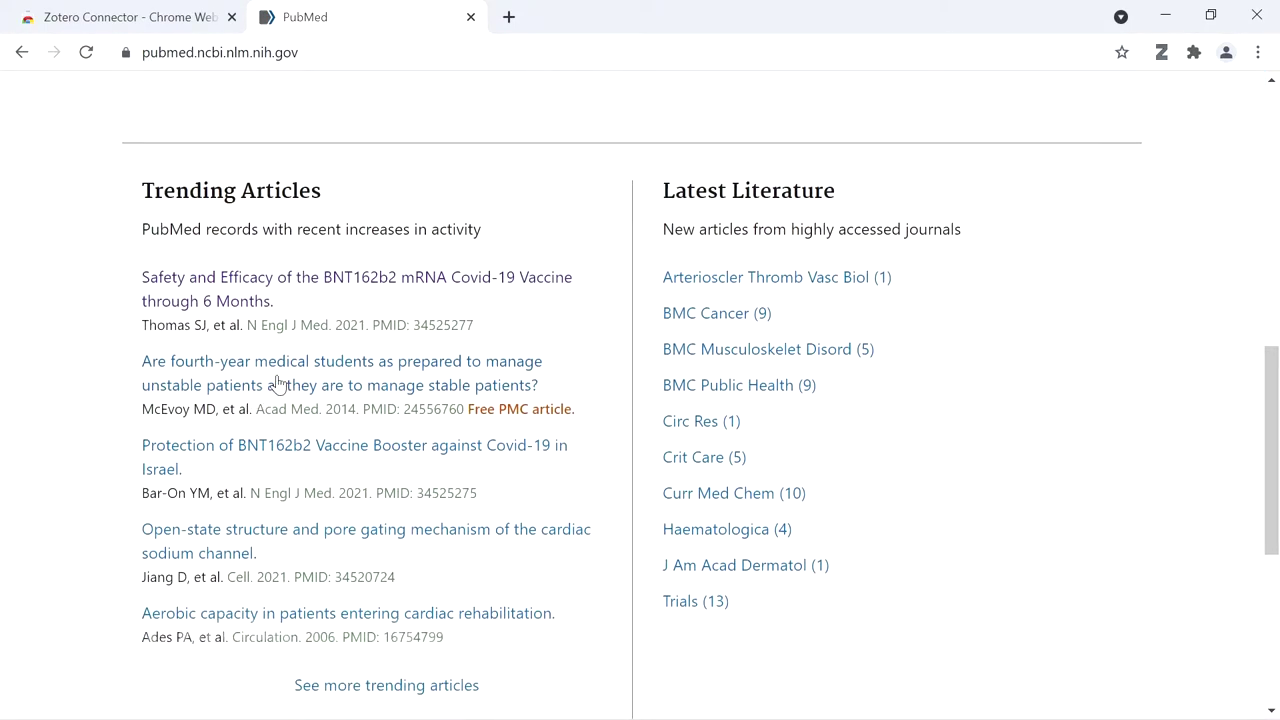
pyautogui.click(368, 378)
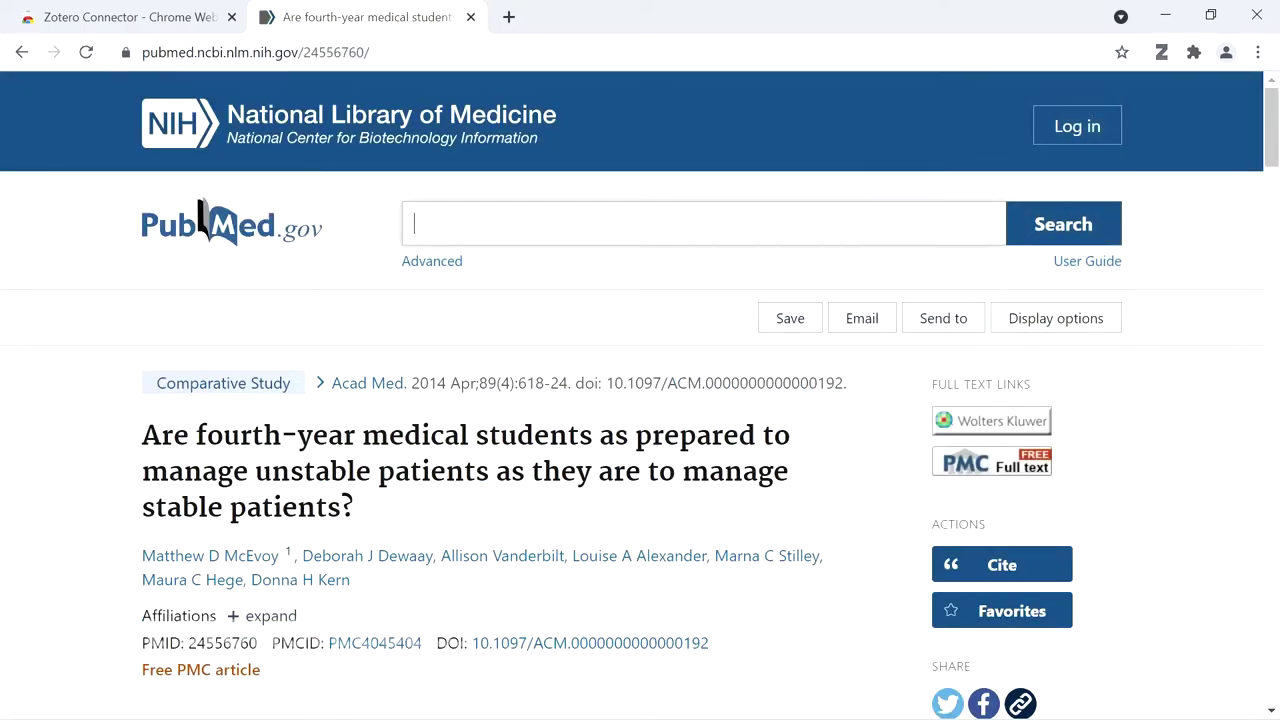
pyautogui.scroll(-2, 400, 440)
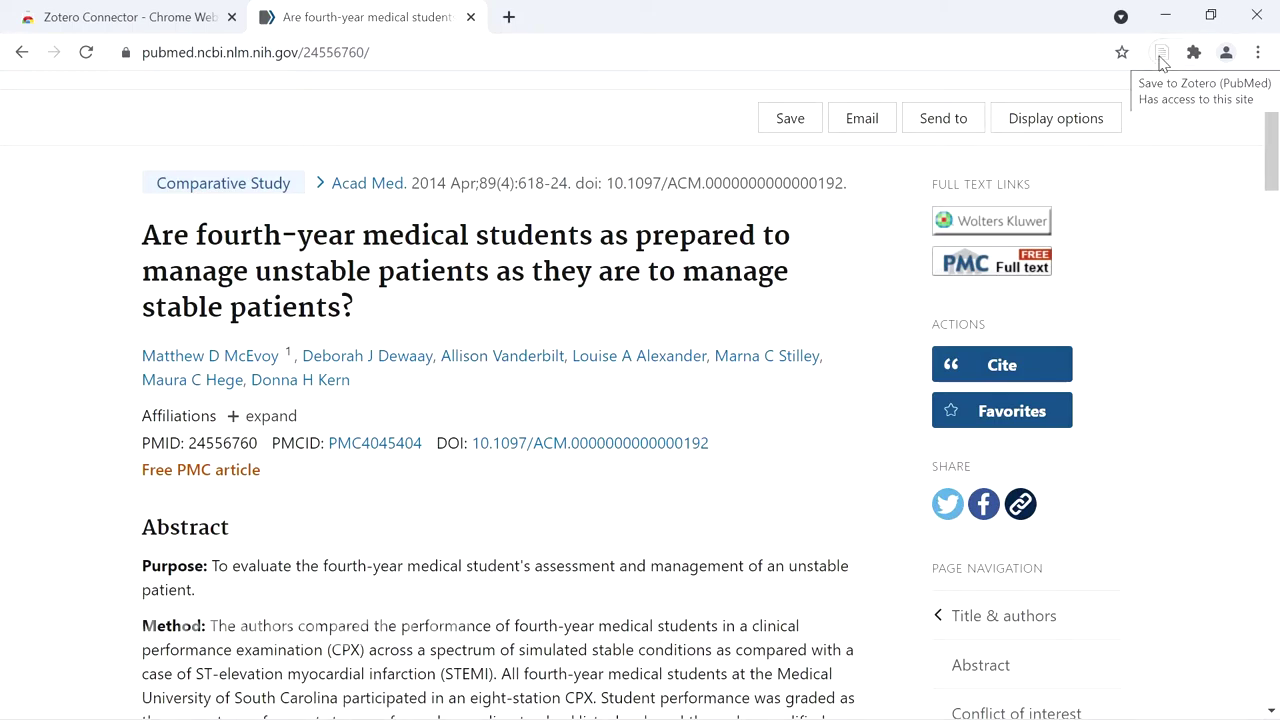
# - Save the fourth-year medical students article to Zotero's sub1 collection with the Connector
pyautogui.click(1161, 62)
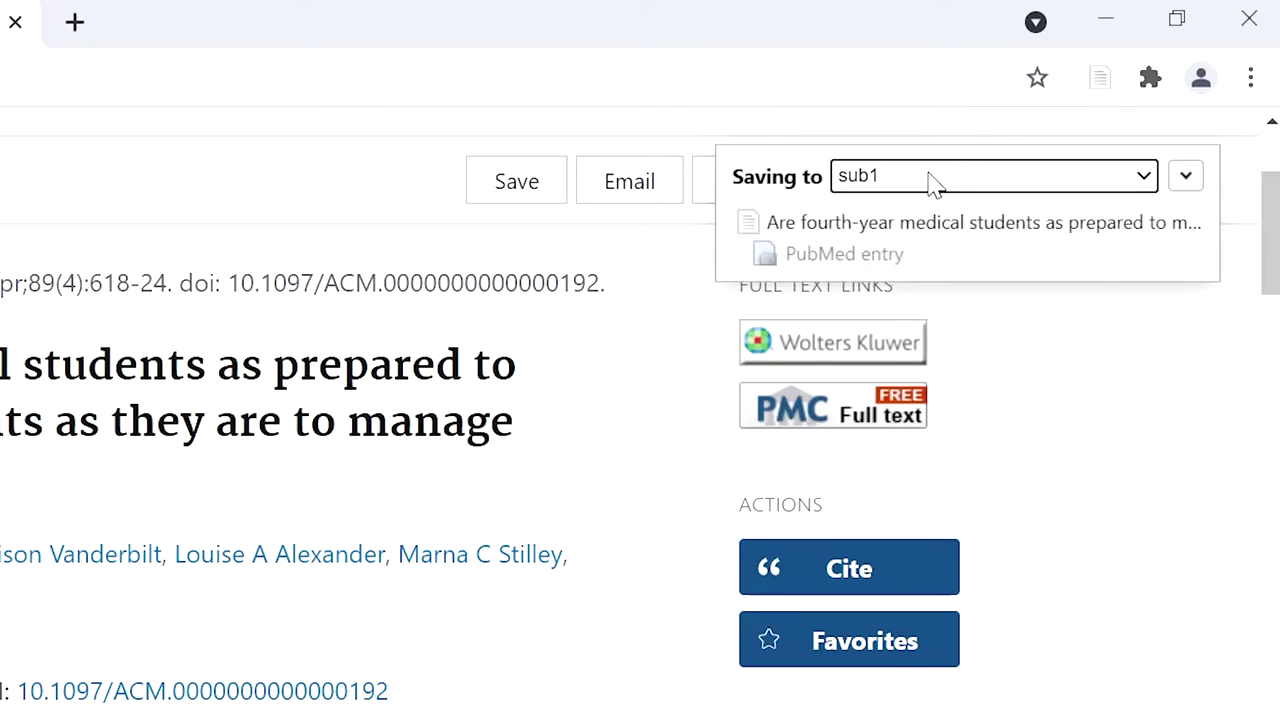
pyautogui.click(1200, 176)
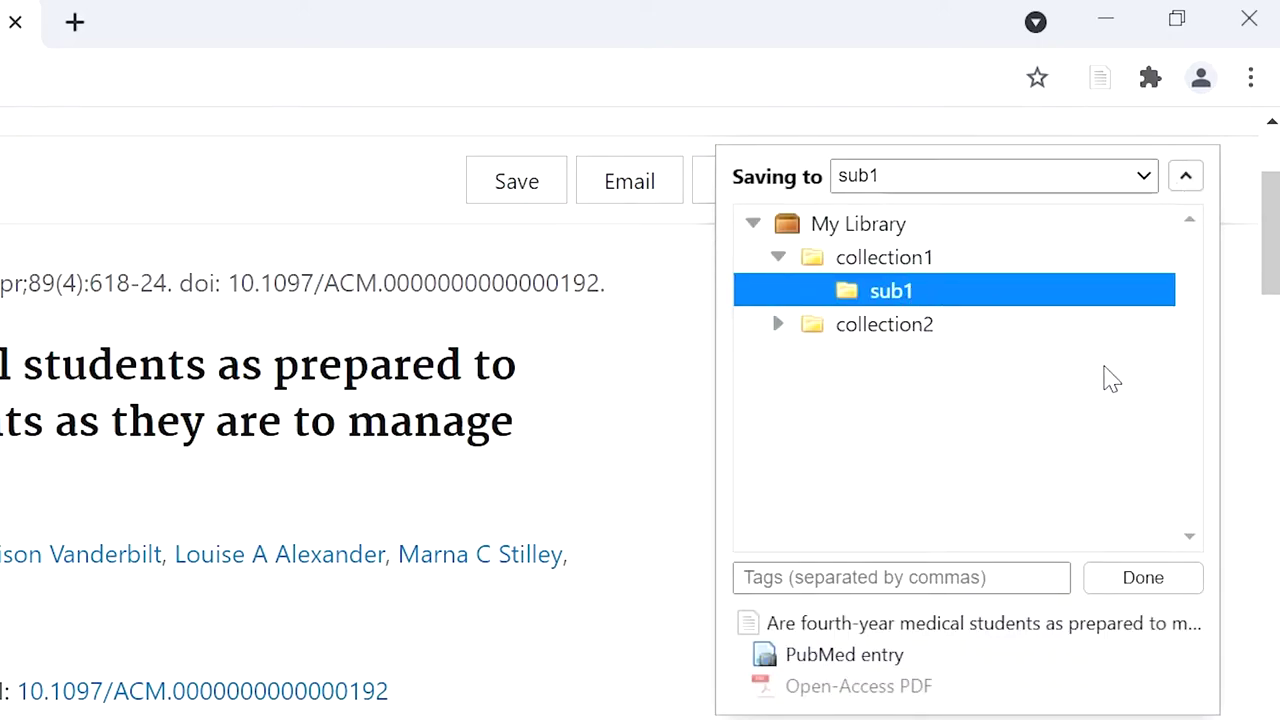
pyautogui.click(1143, 584)
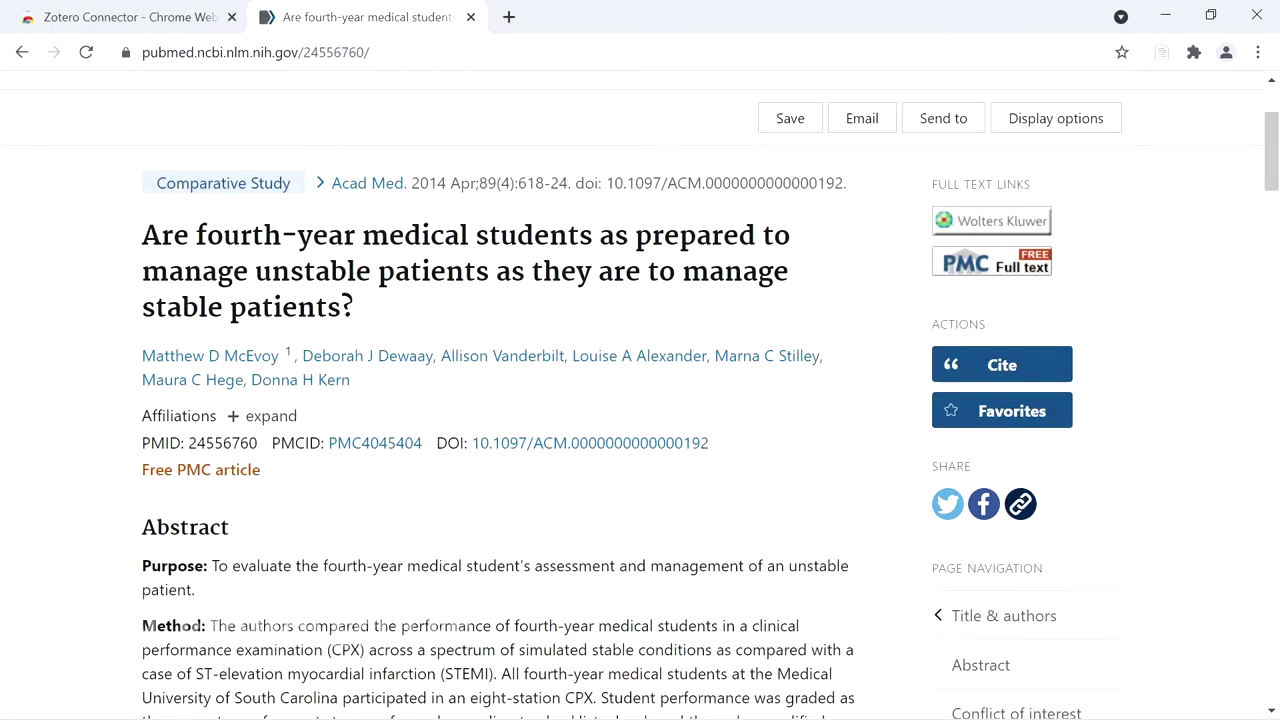
# - Select 'Are fourth-year medical students' in the title, check Zotero, then return to PubMed's home page
pyautogui.moveTo(142, 235); pyautogui.dragTo(598, 236)
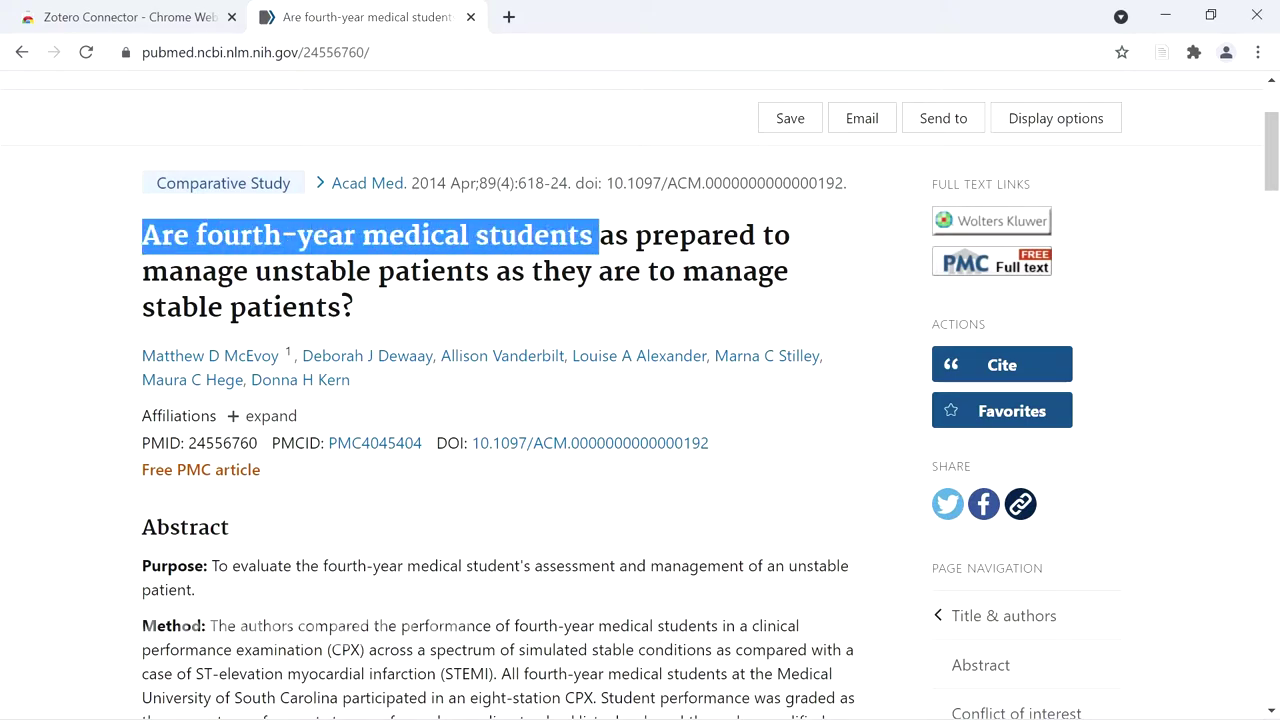
pyautogui.moveTo(145, 712)
pyautogui.click(254, 700)
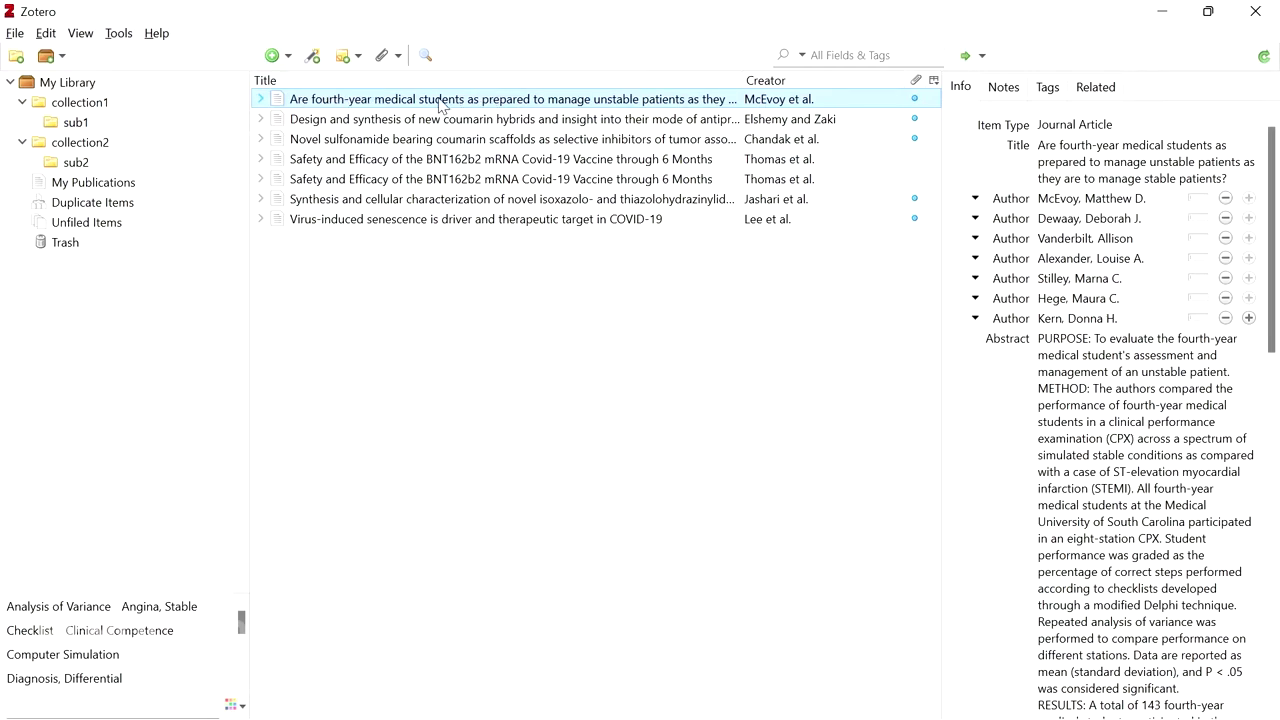
pyautogui.click(1180, 6)
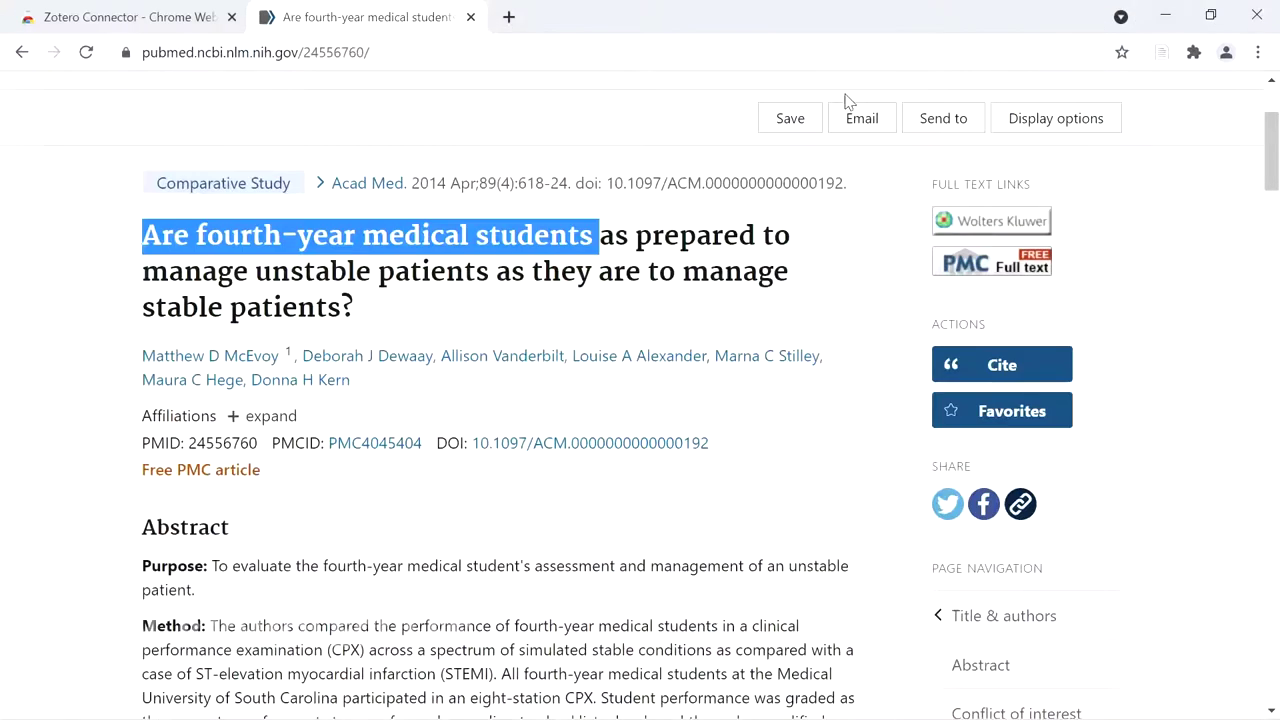
pyautogui.click(24, 52)
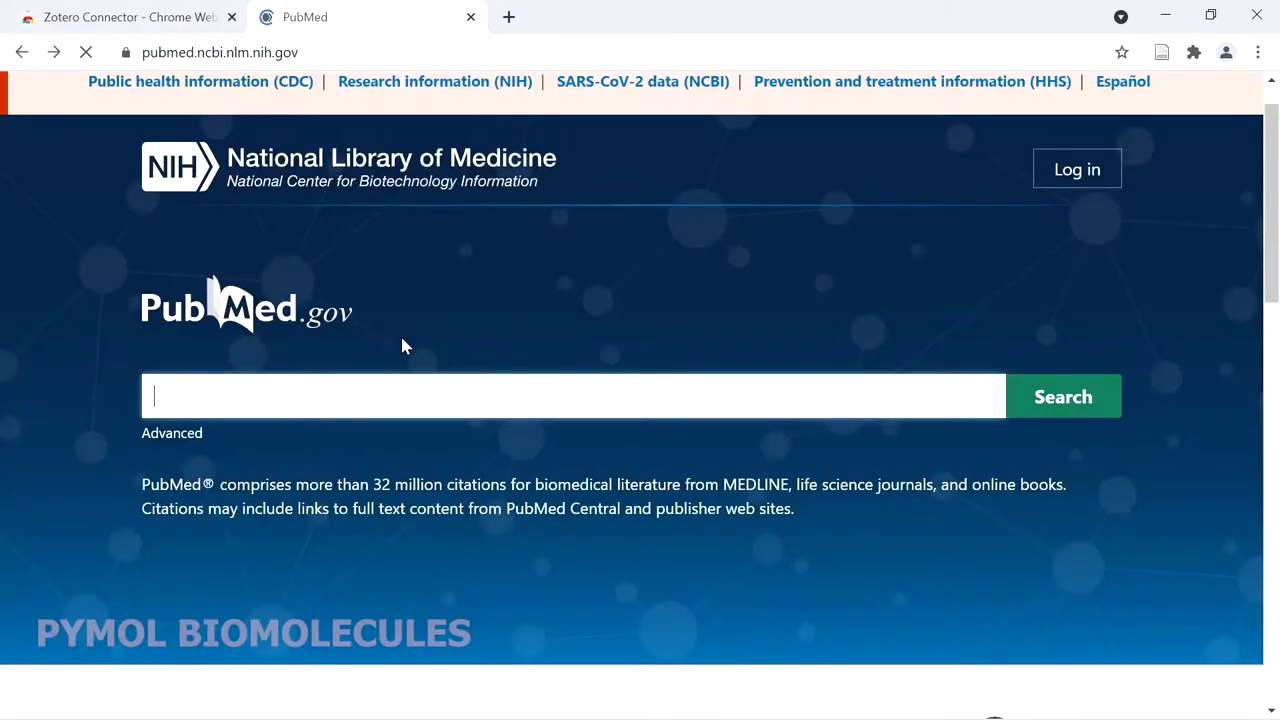
# - Open the trending 'Protection of BNT162b2 Vaccine Booster' article
pyautogui.scroll(-10, 383, 383)
pyautogui.click(230, 298)
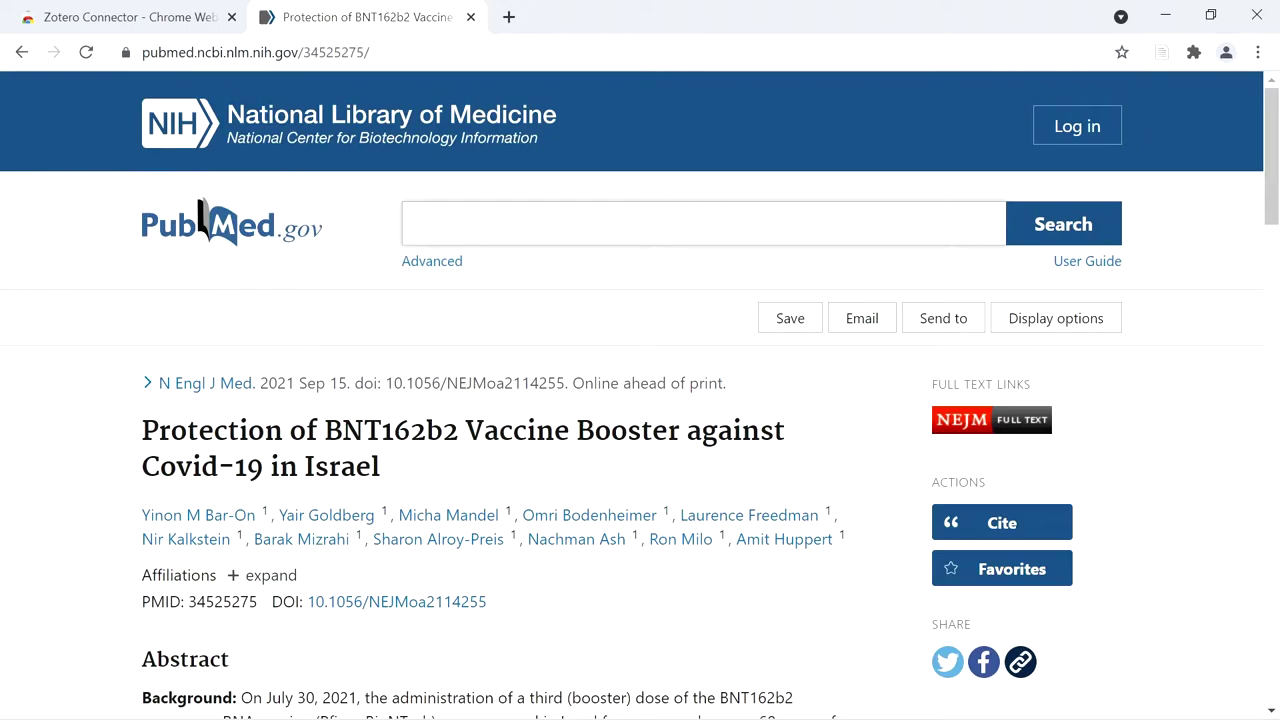
pyautogui.scroll(-2, 250, 405)
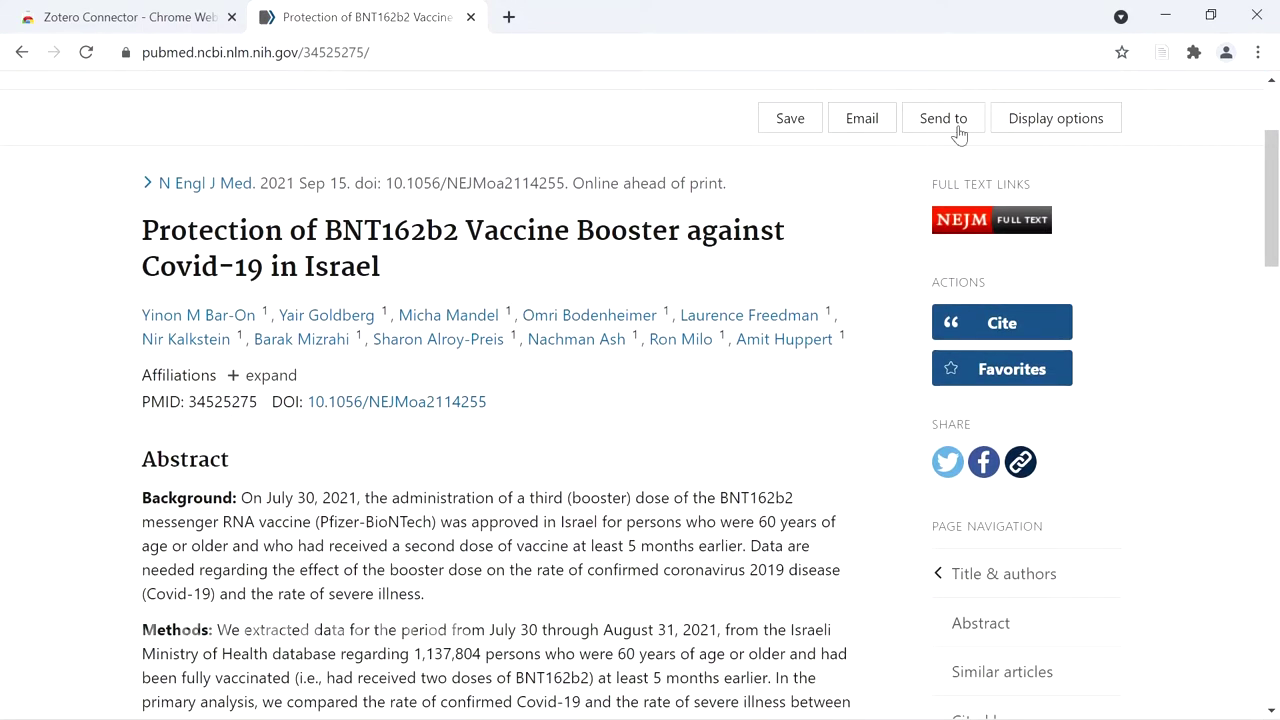
# - Save the article with the Zotero Connector into collection2
pyautogui.click(1161, 52)
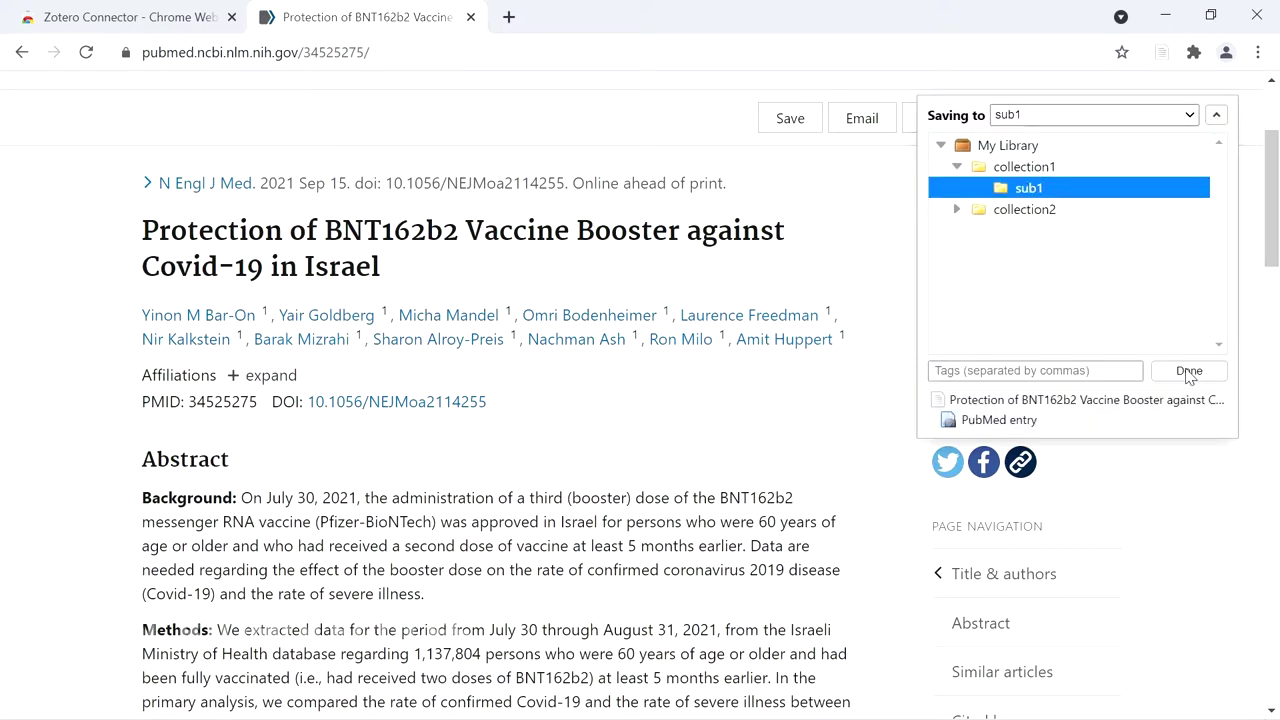
pyautogui.click(1027, 210)
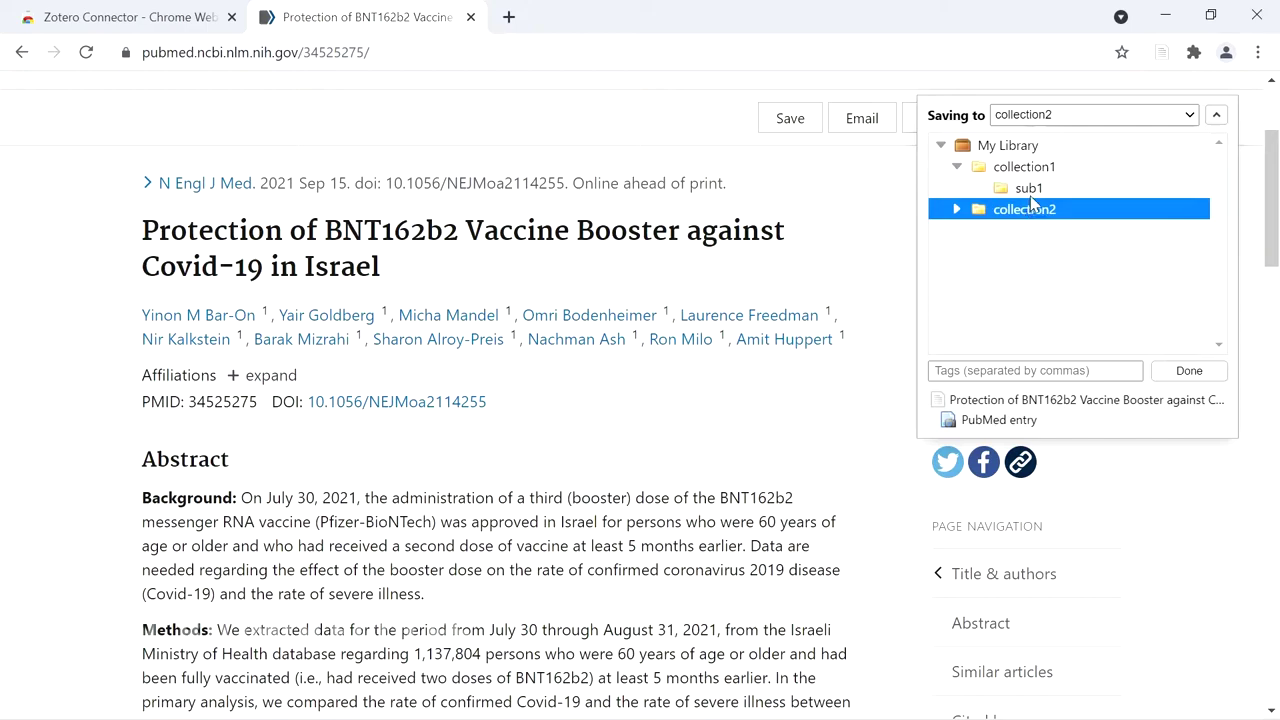
pyautogui.click(1190, 371)
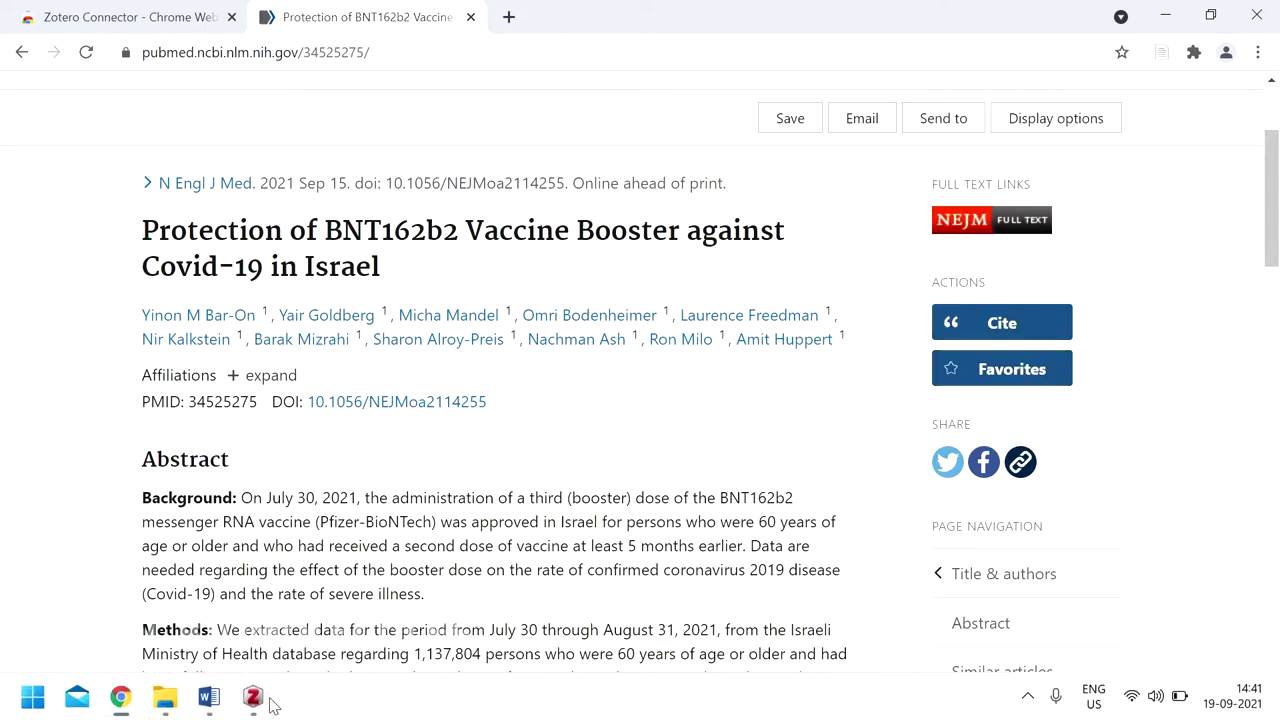
# - Bring Zotero to the front to see the saved BNT162b2 booster article's details
pyautogui.click(253, 697)
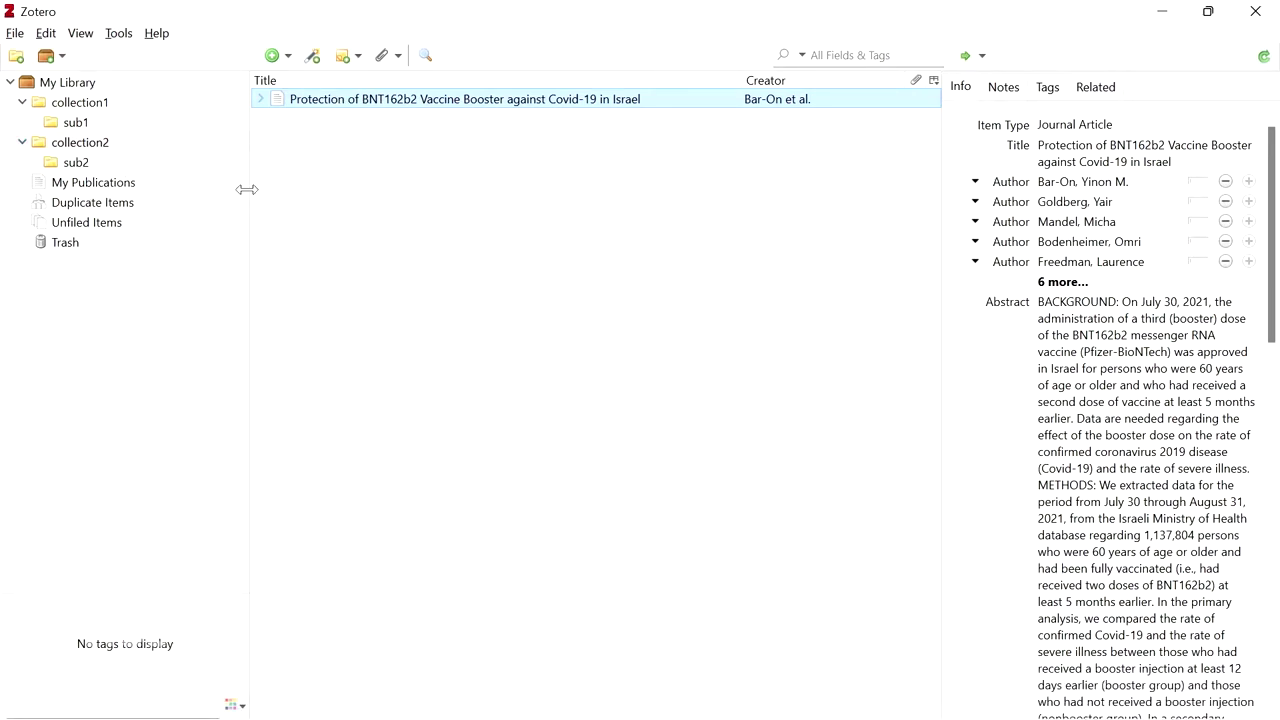
# - Select 1.pdf in the '3 subs' folder and shrink Zotero to a smaller window
pyautogui.click(1163, 10)
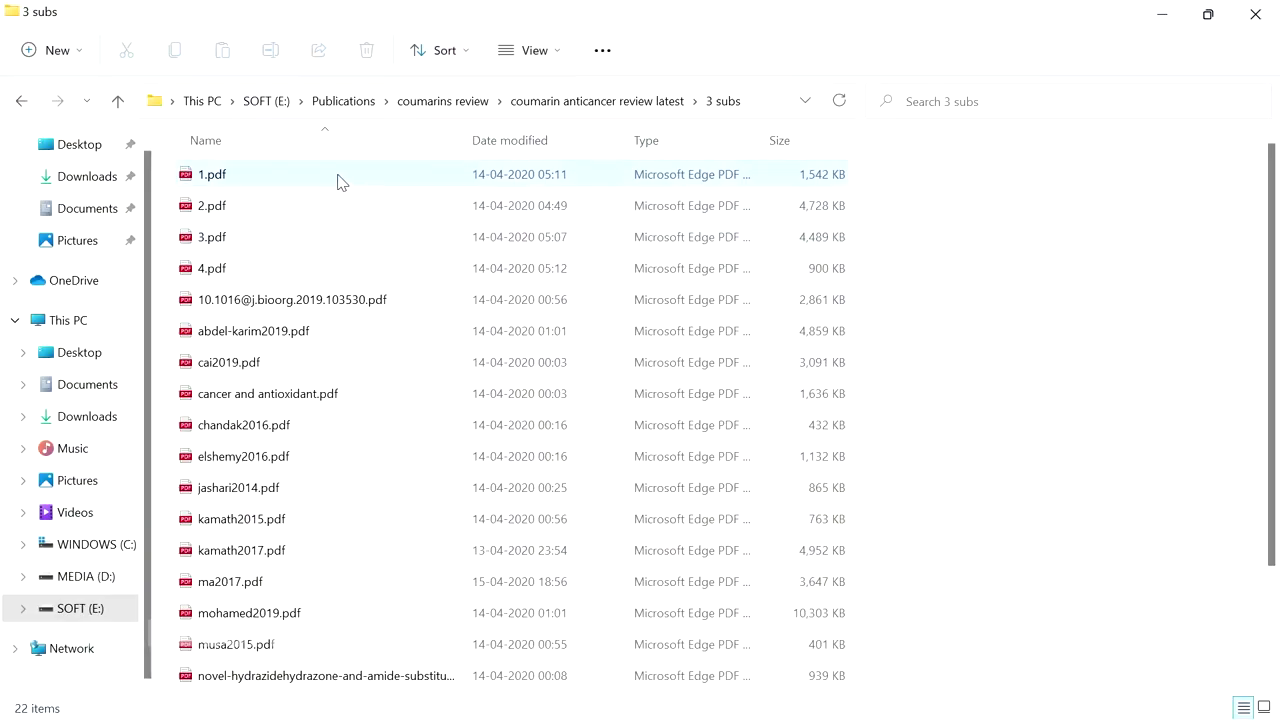
pyautogui.click(336, 180)
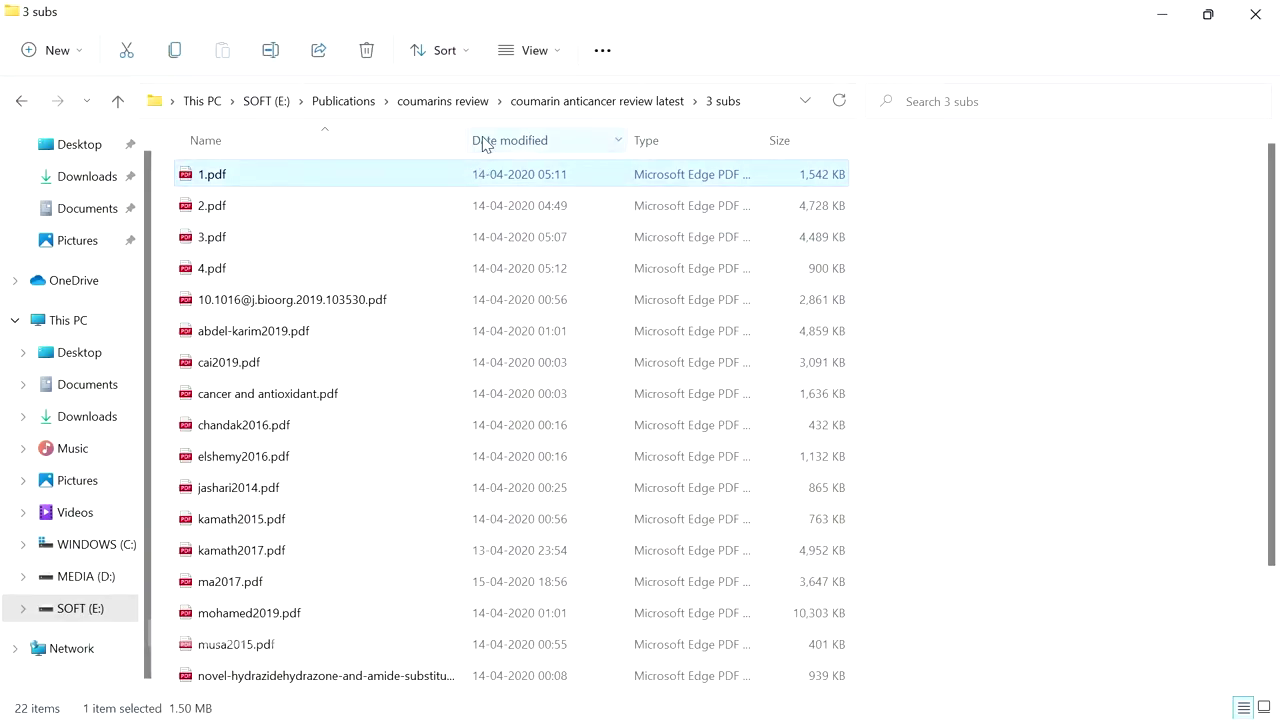
pyautogui.moveTo(73, 689)
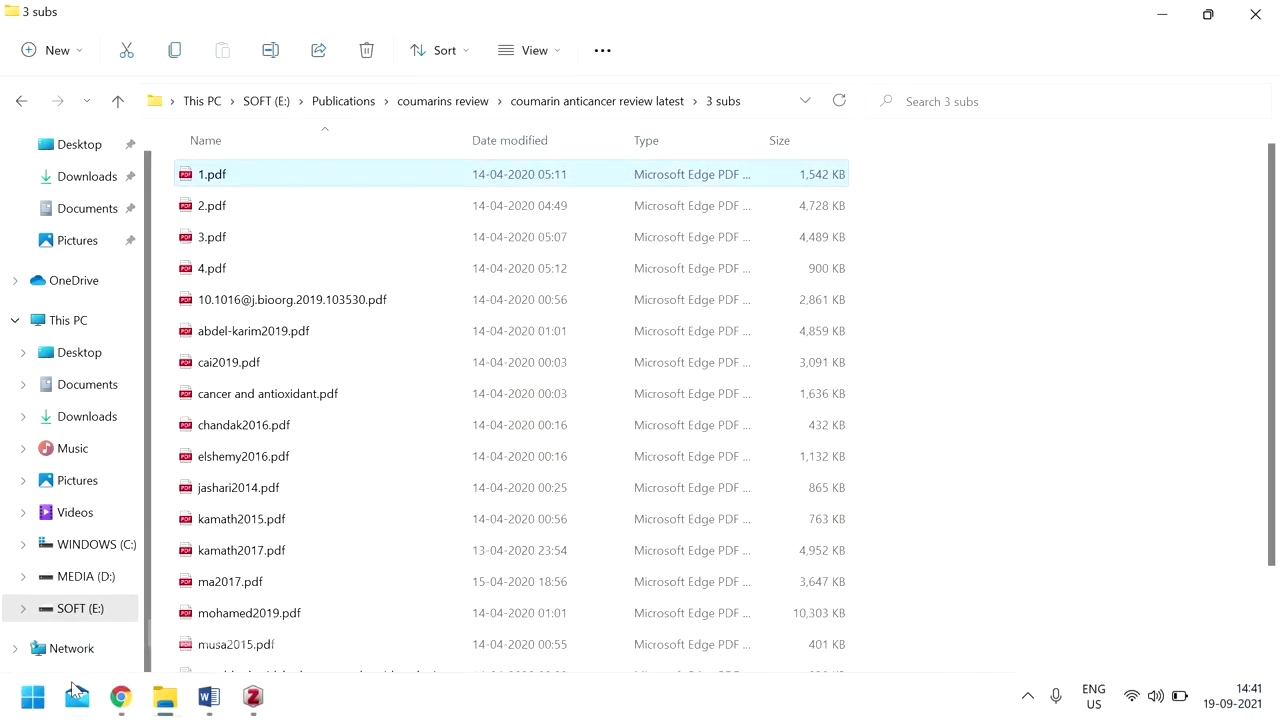
pyautogui.click(252, 698)
pyautogui.moveTo(534, 28); pyautogui.dragTo(982, 117)
# - Extend the selection to the first five PDFs and bring Zotero alongside
pyautogui.click(277, 185)
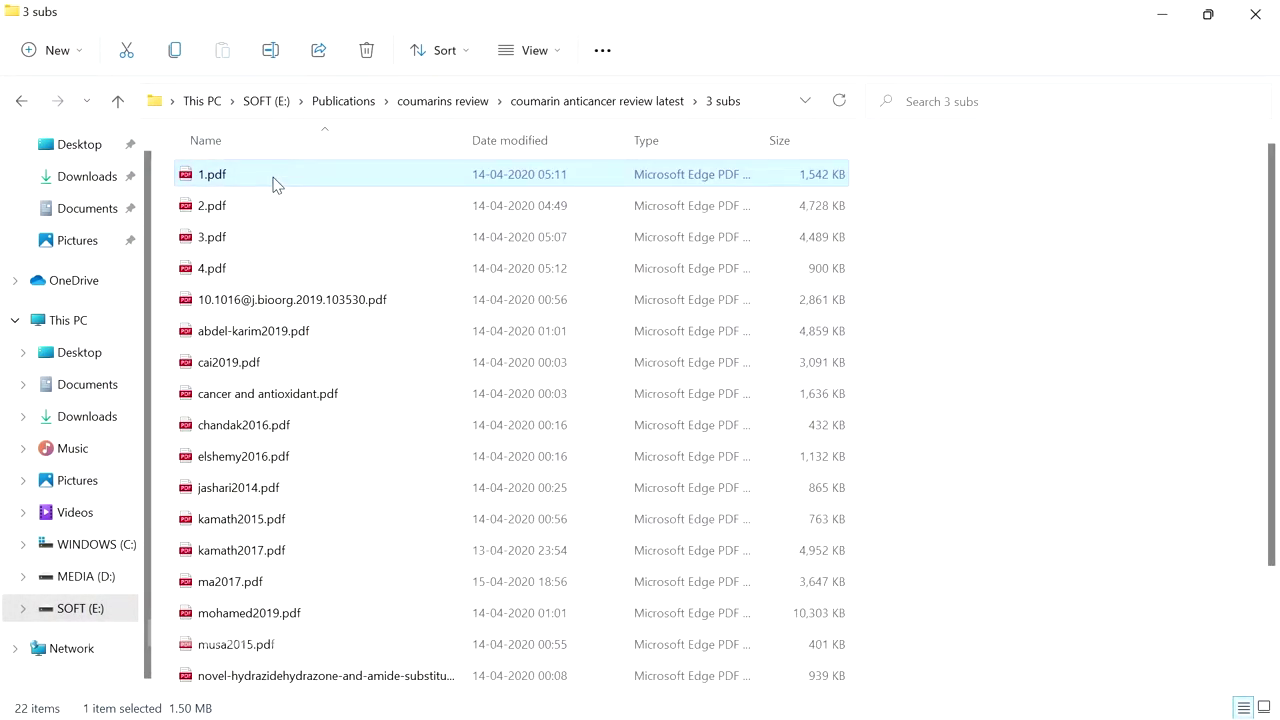
pyautogui.hotkey('shift', 'Down')
pyautogui.hotkey('shift', 'Down')
pyautogui.hotkey('shift', 'Down')
pyautogui.hotkey('shift', 'Down')
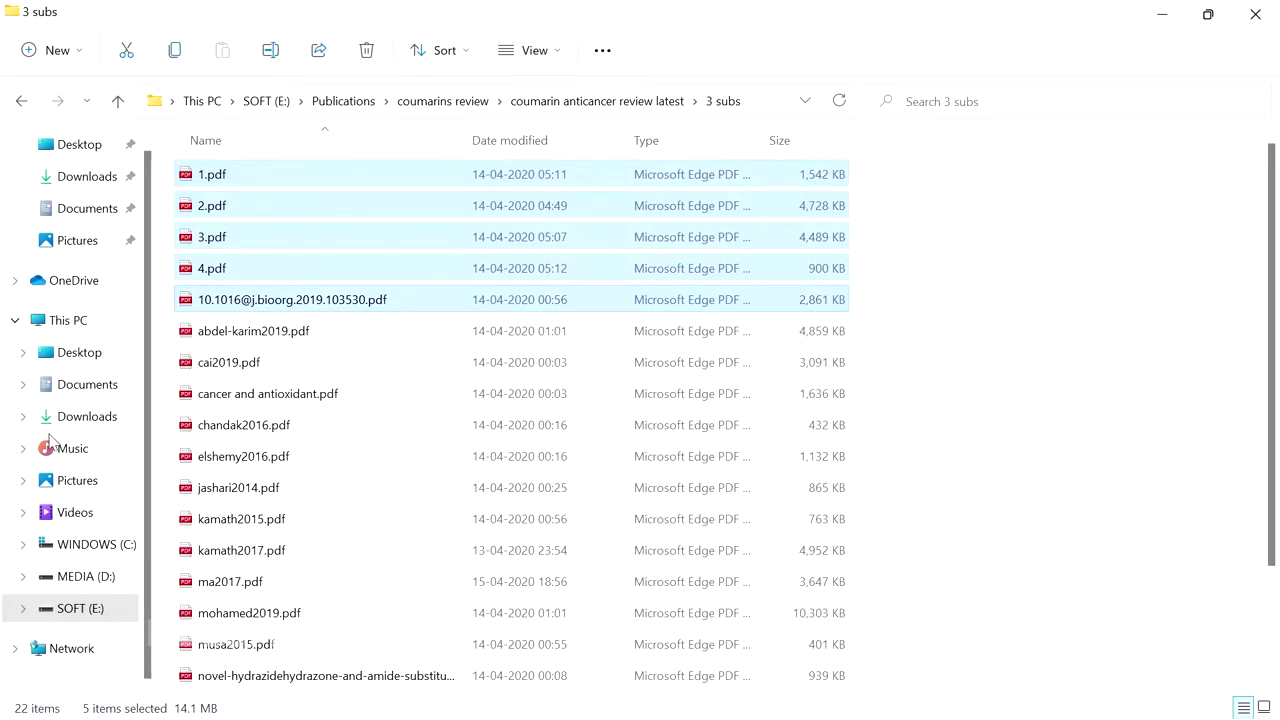
pyautogui.click(253, 697)
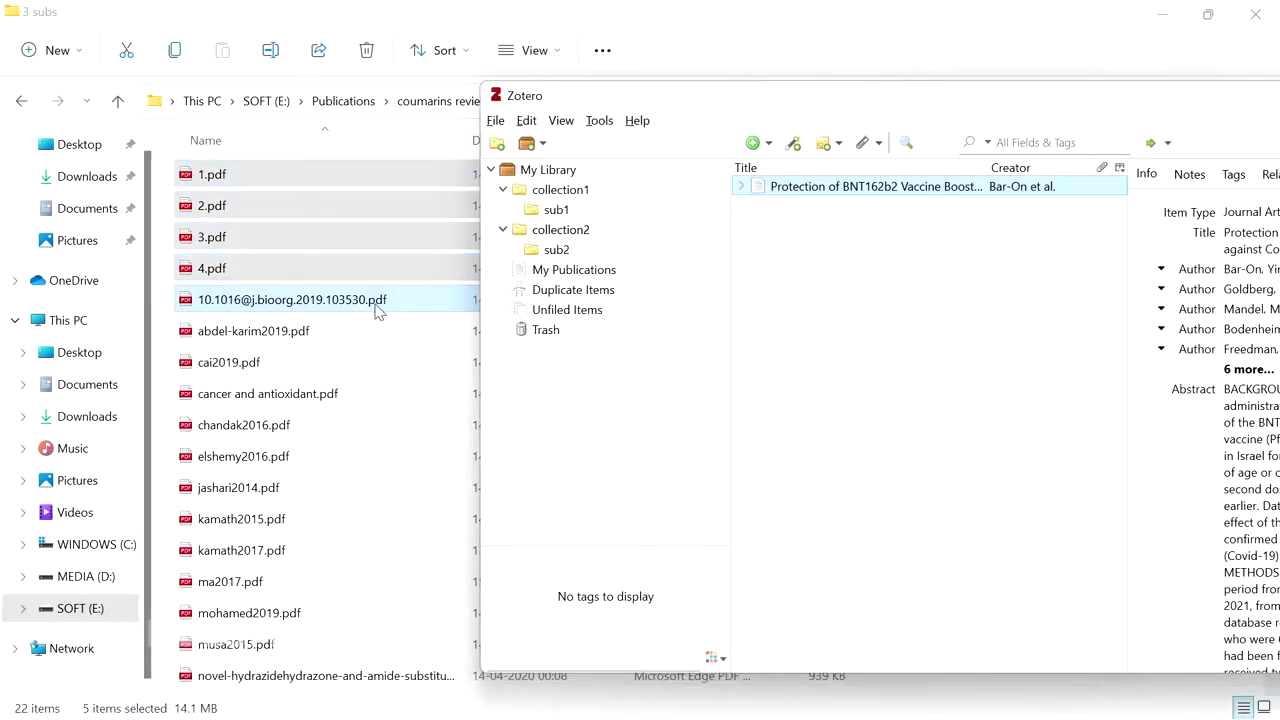
# - Drag the five PDFs into Zotero, let metadata retrieval finish (3.pdf unrecognised), then maximize Zotero
pyautogui.moveTo(372, 298); pyautogui.dragTo(874, 380)
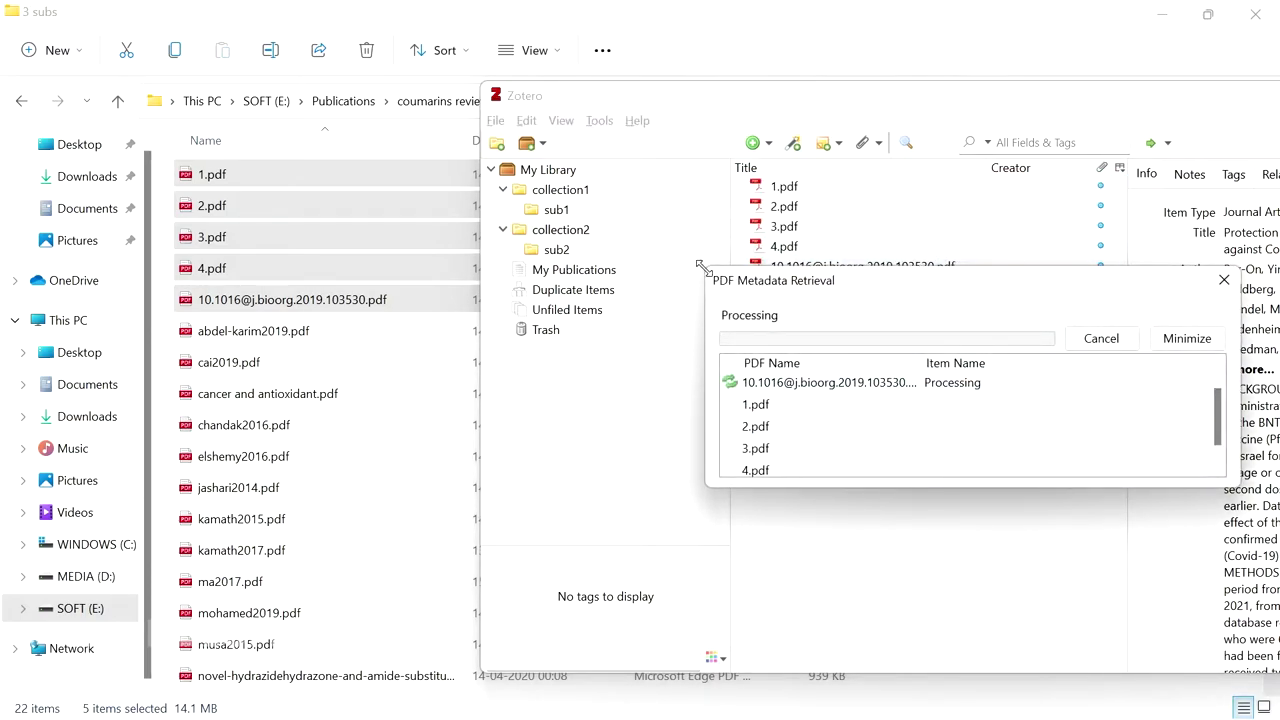
pyautogui.moveTo(700, 267); pyautogui.dragTo(577, 216)
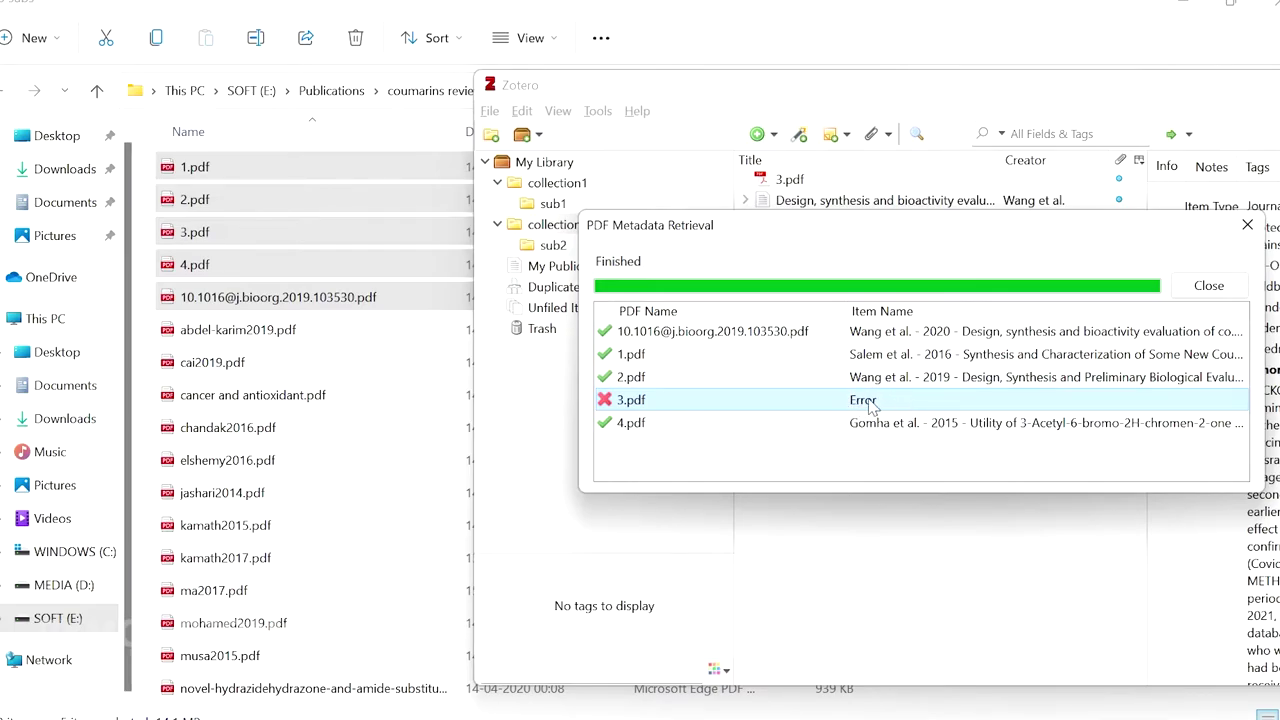
pyautogui.press('Escape')
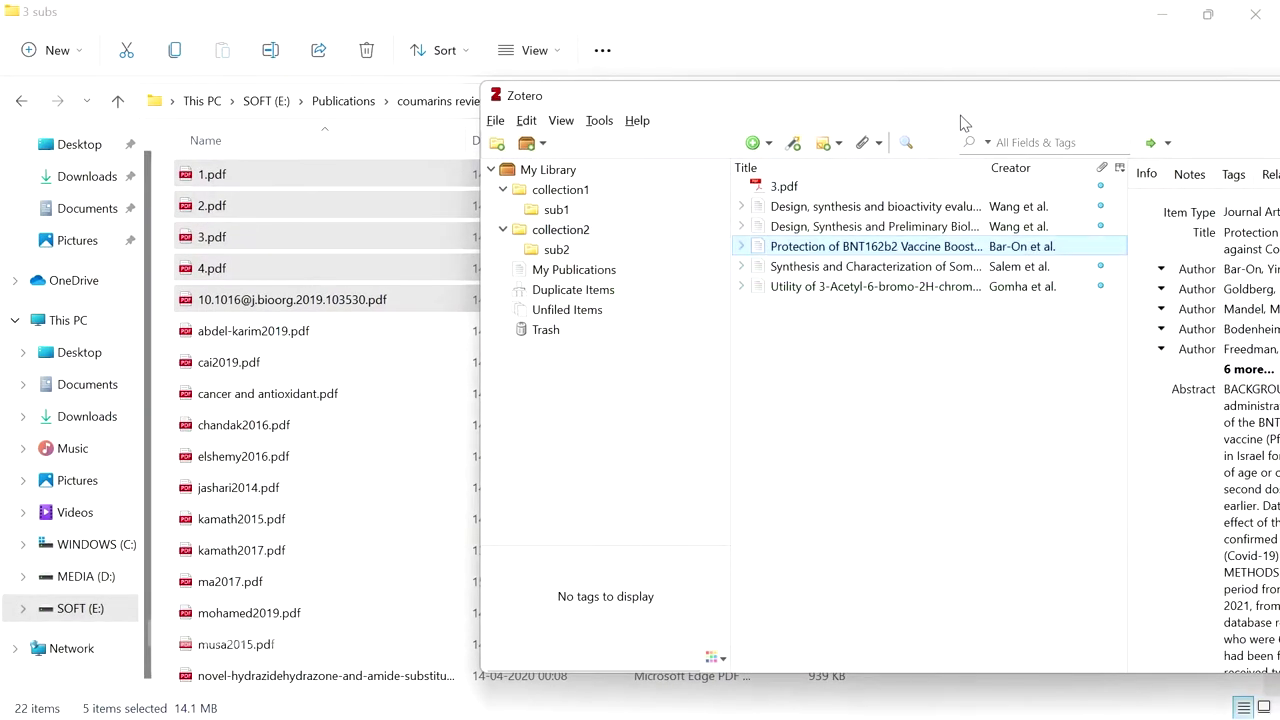
pyautogui.moveTo(960, 98); pyautogui.dragTo(689, 72)
pyautogui.click(1120, 65)
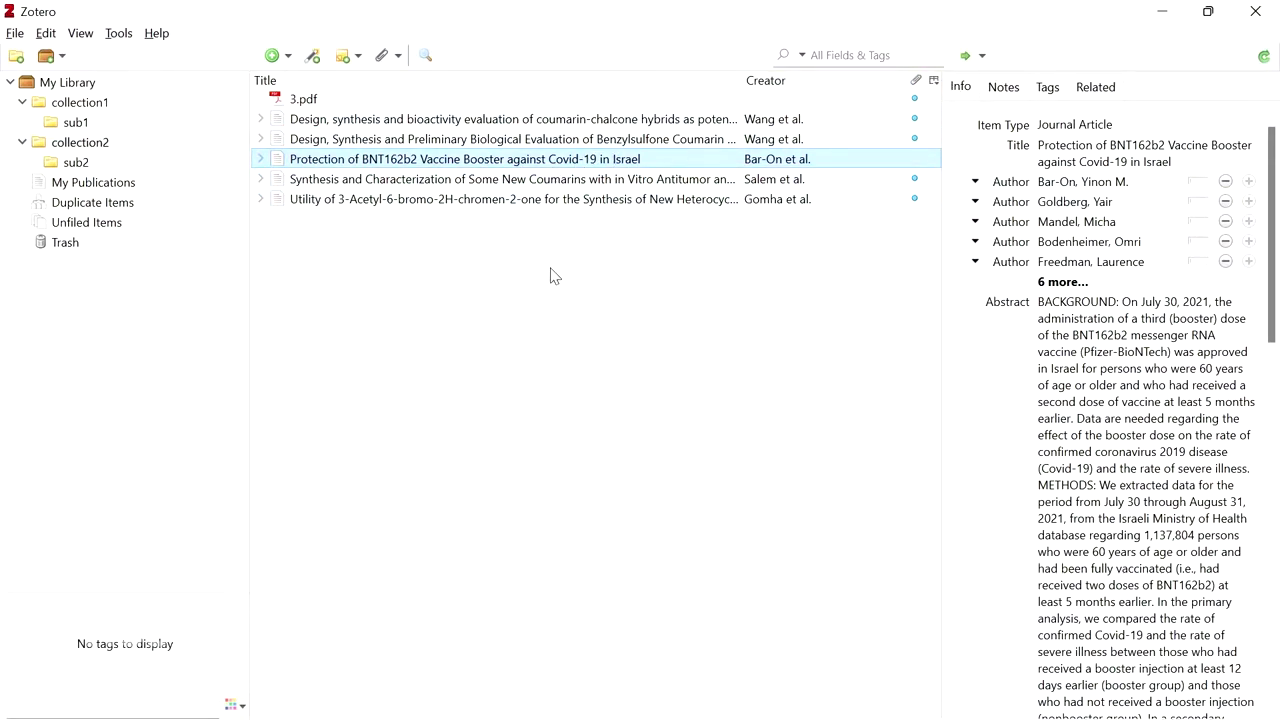
# - View the Gomha et al. article's details, then show Duplicate Items with its five pairs
pyautogui.click(563, 199)
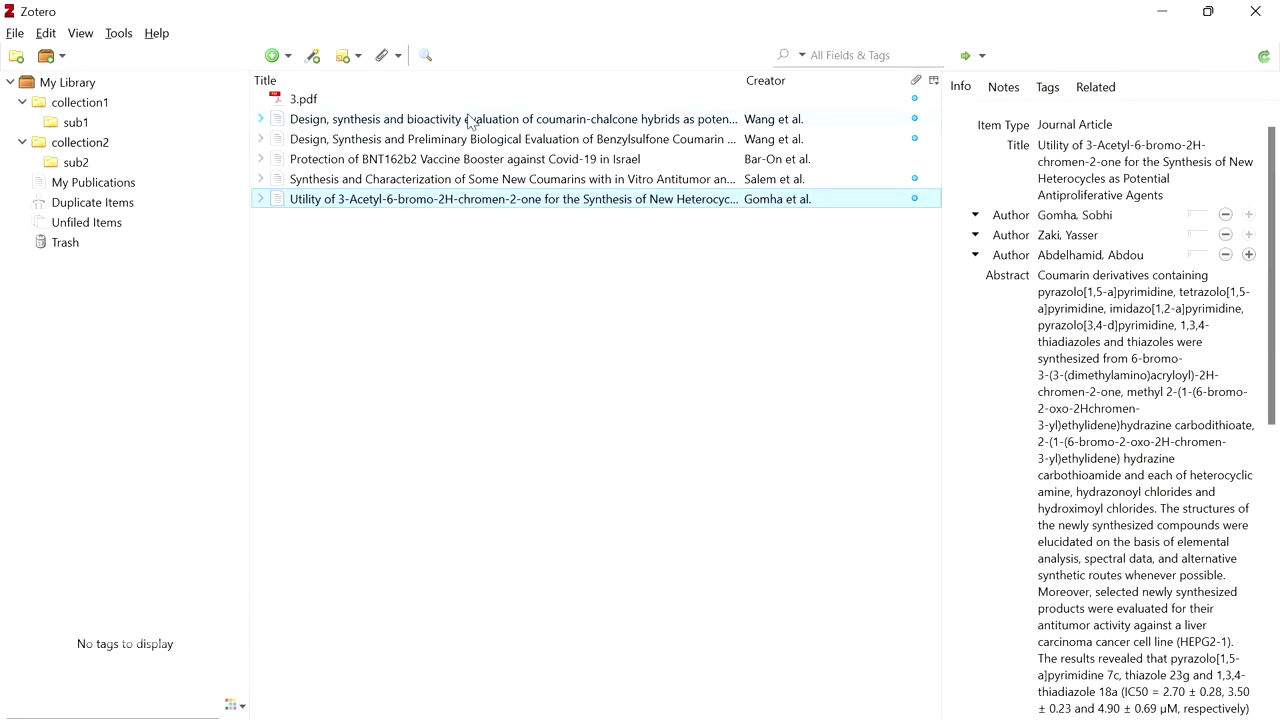
pyautogui.click(98, 206)
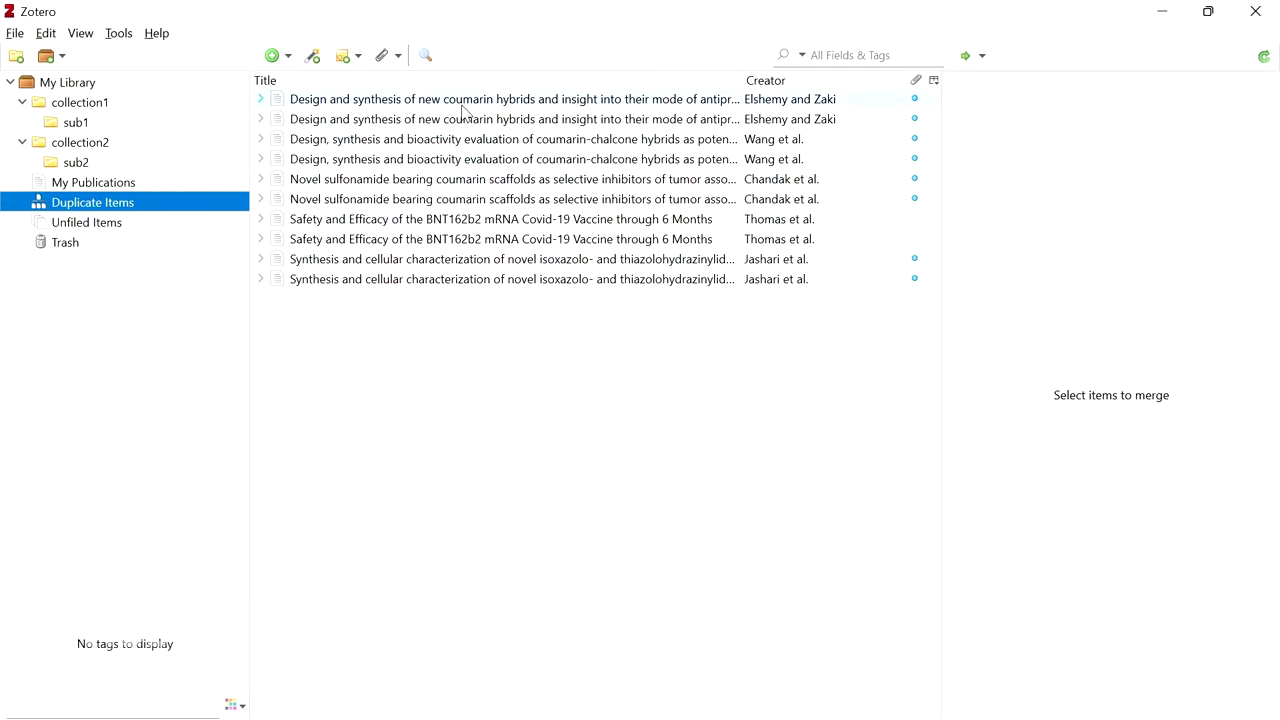
# - Compare the Elshemy/Zaki, Wang, Chandak, Thomas and Jashari duplicate pairs, then return to My Library's 21 items
pyautogui.click(548, 120)
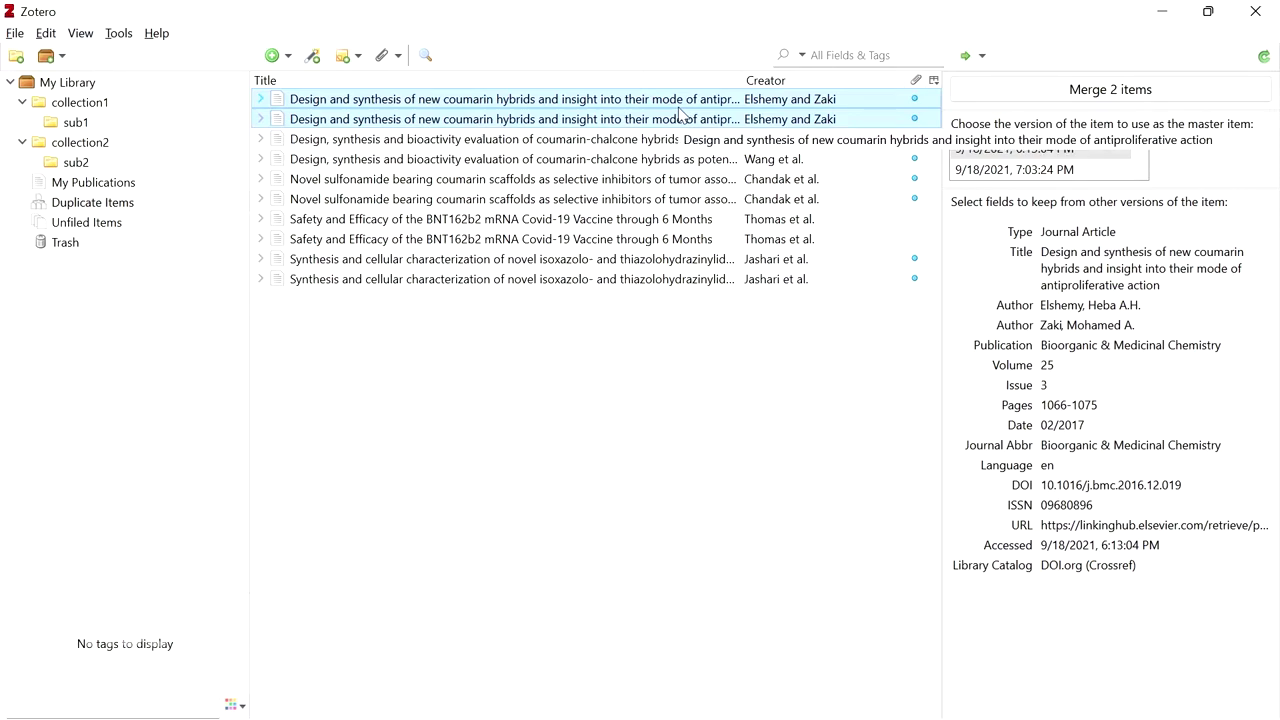
pyautogui.click(540, 144)
pyautogui.click(617, 199)
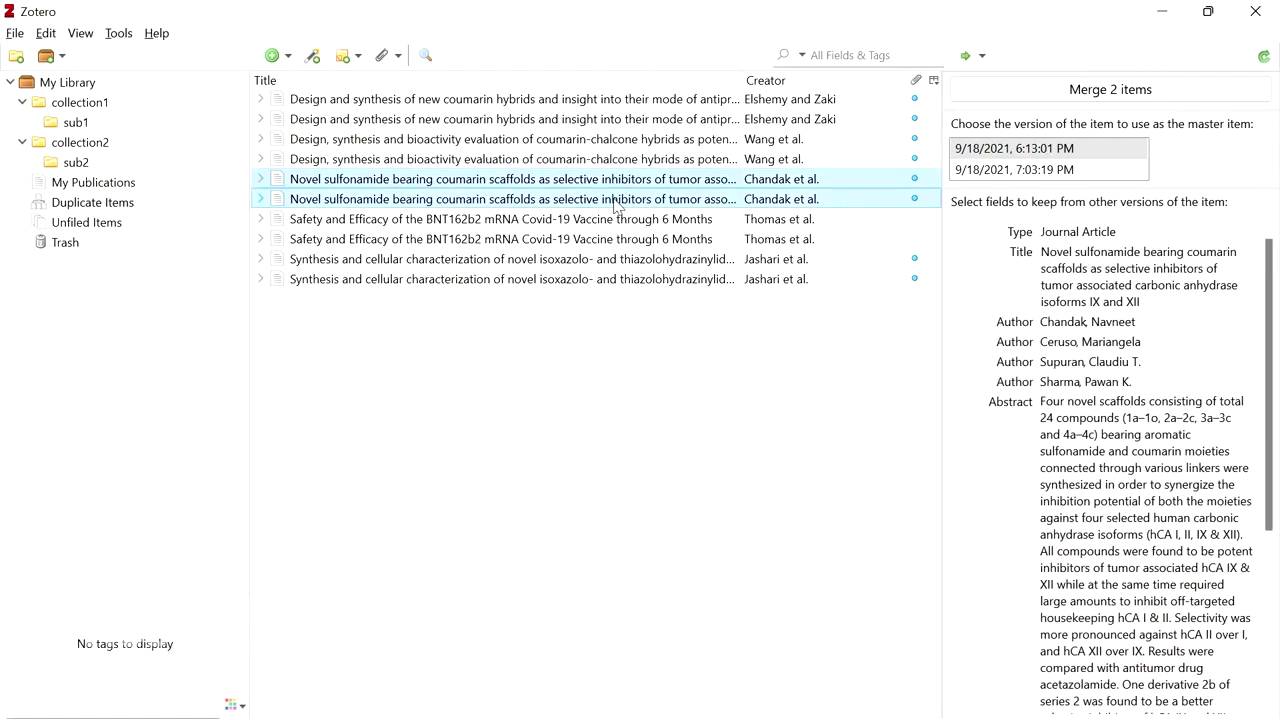
pyautogui.click(607, 225)
pyautogui.click(471, 259)
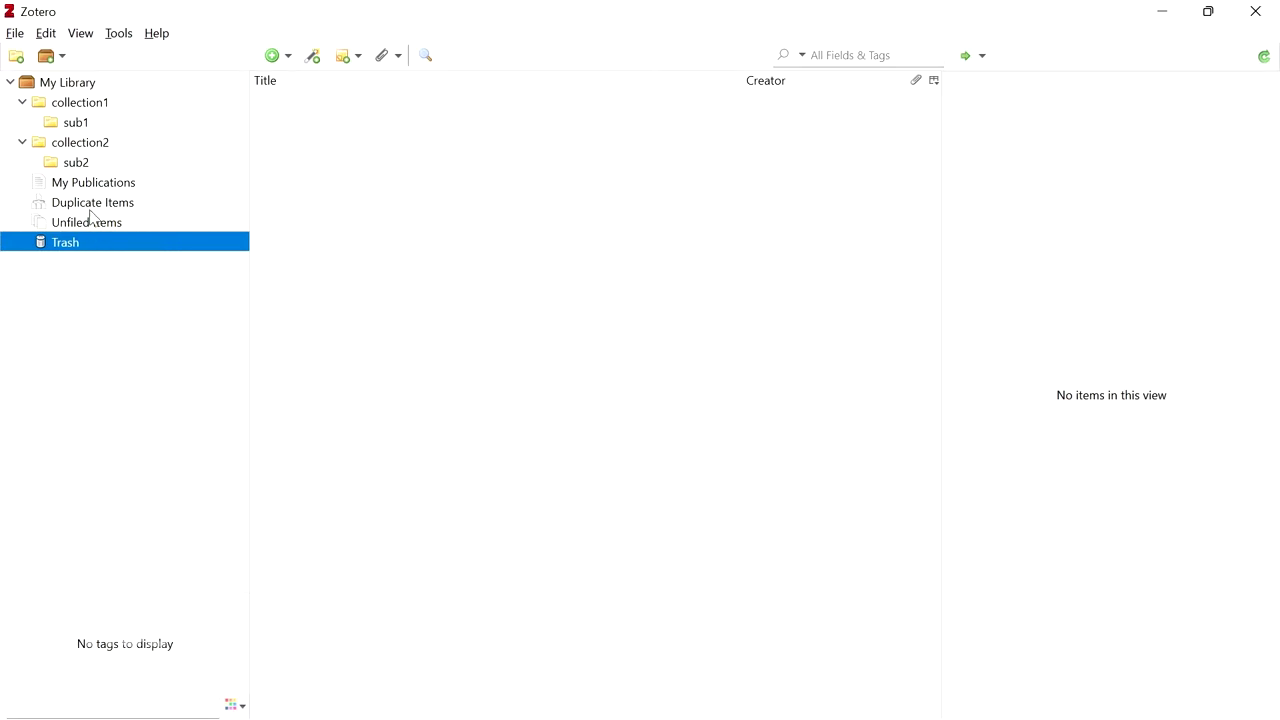
pyautogui.click(67, 82)
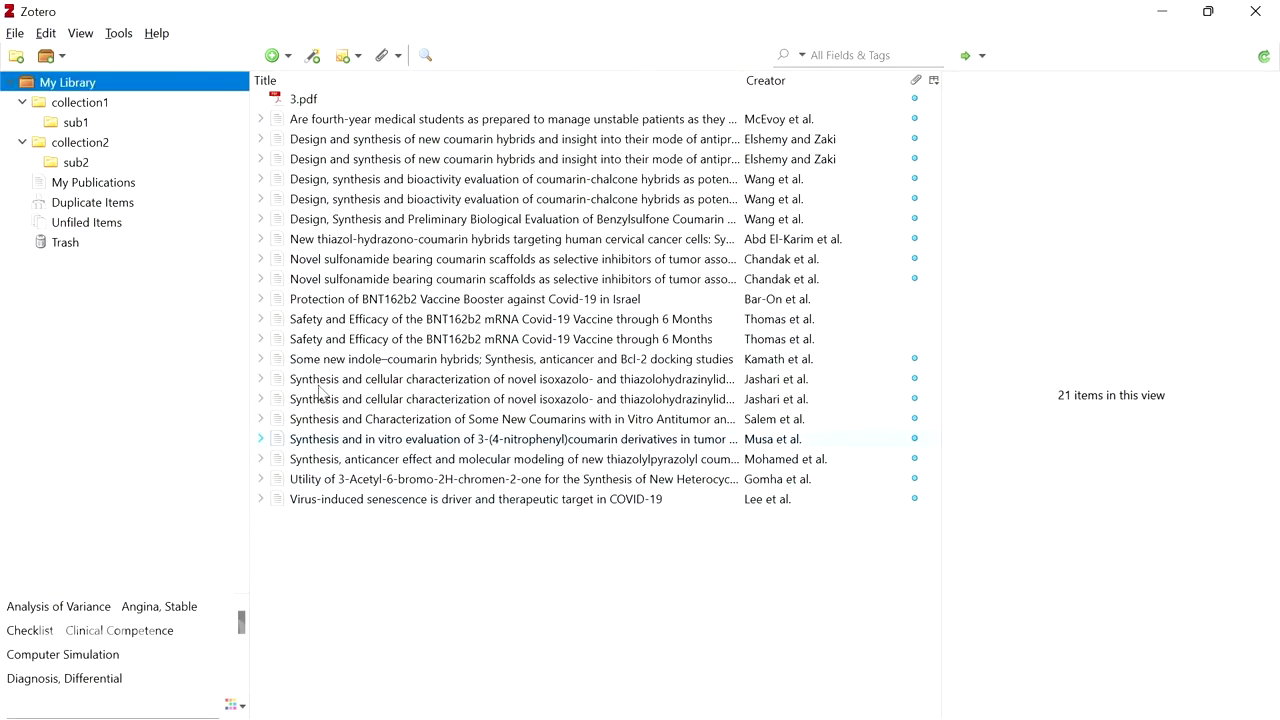
# - Export the whole library as Zotero RDF with Export Notes and Export Files ticked
pyautogui.rightClick(96, 83)
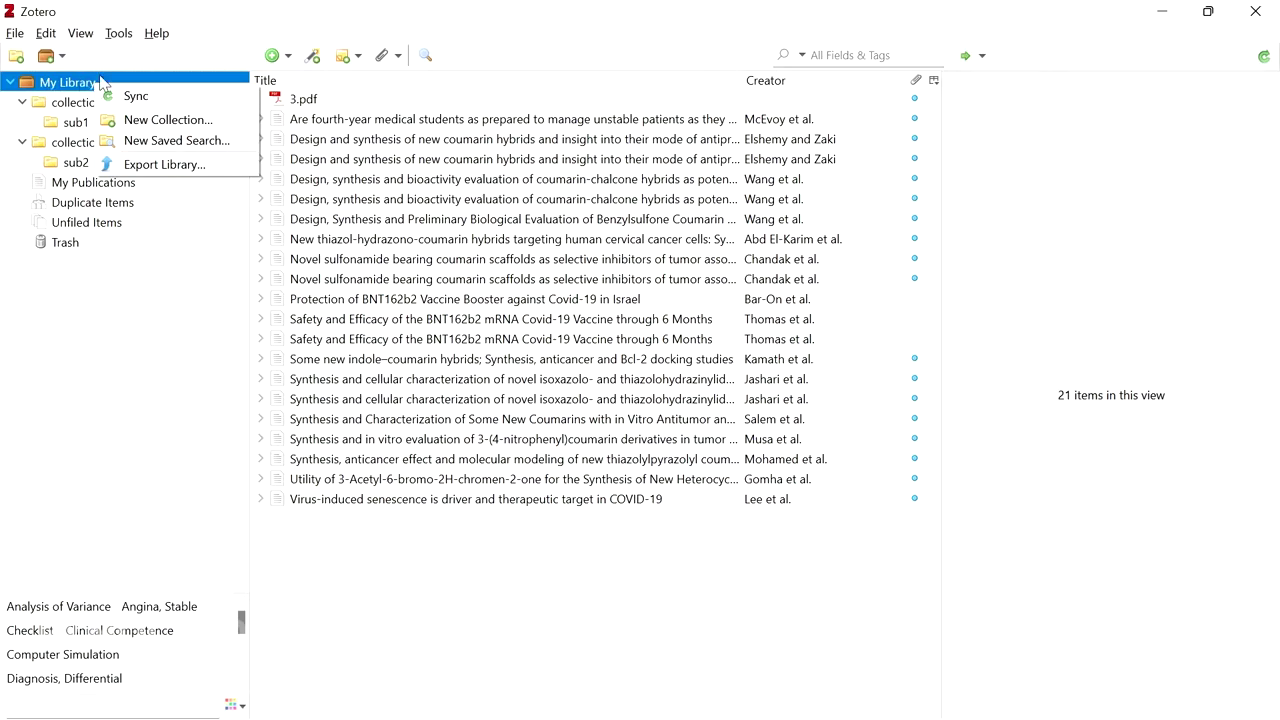
pyautogui.click(202, 166)
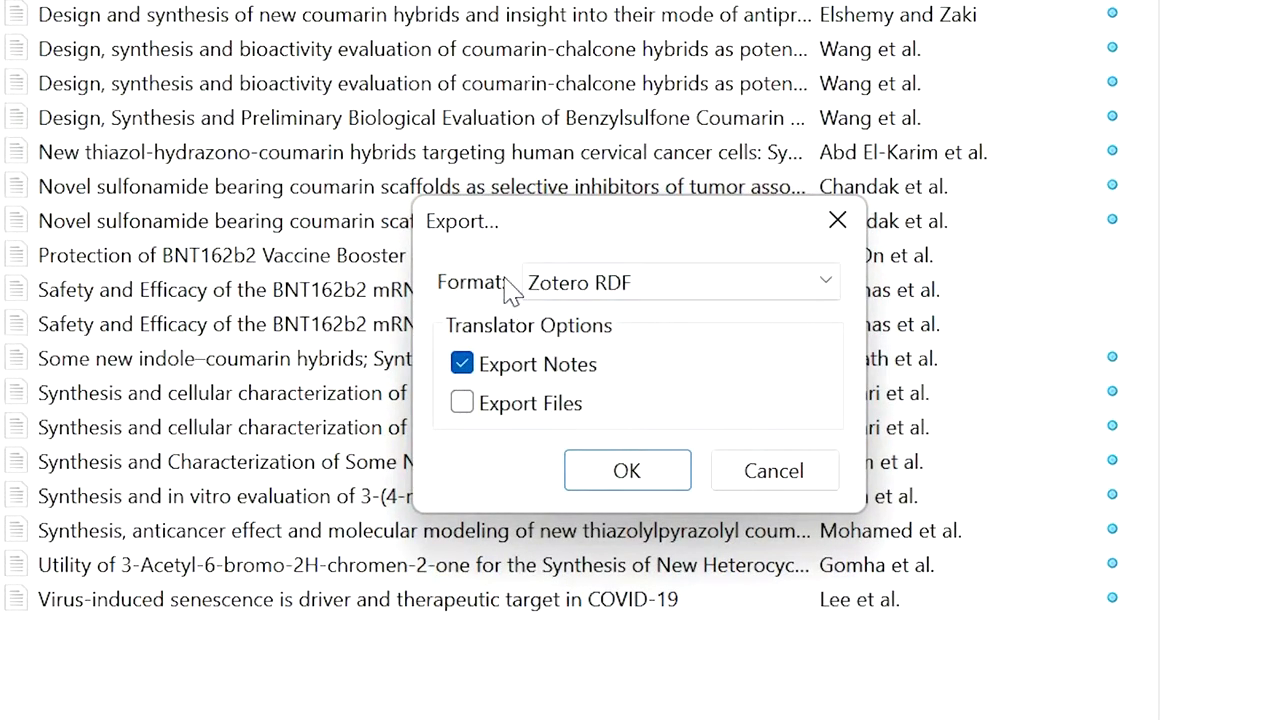
pyautogui.click(675, 290)
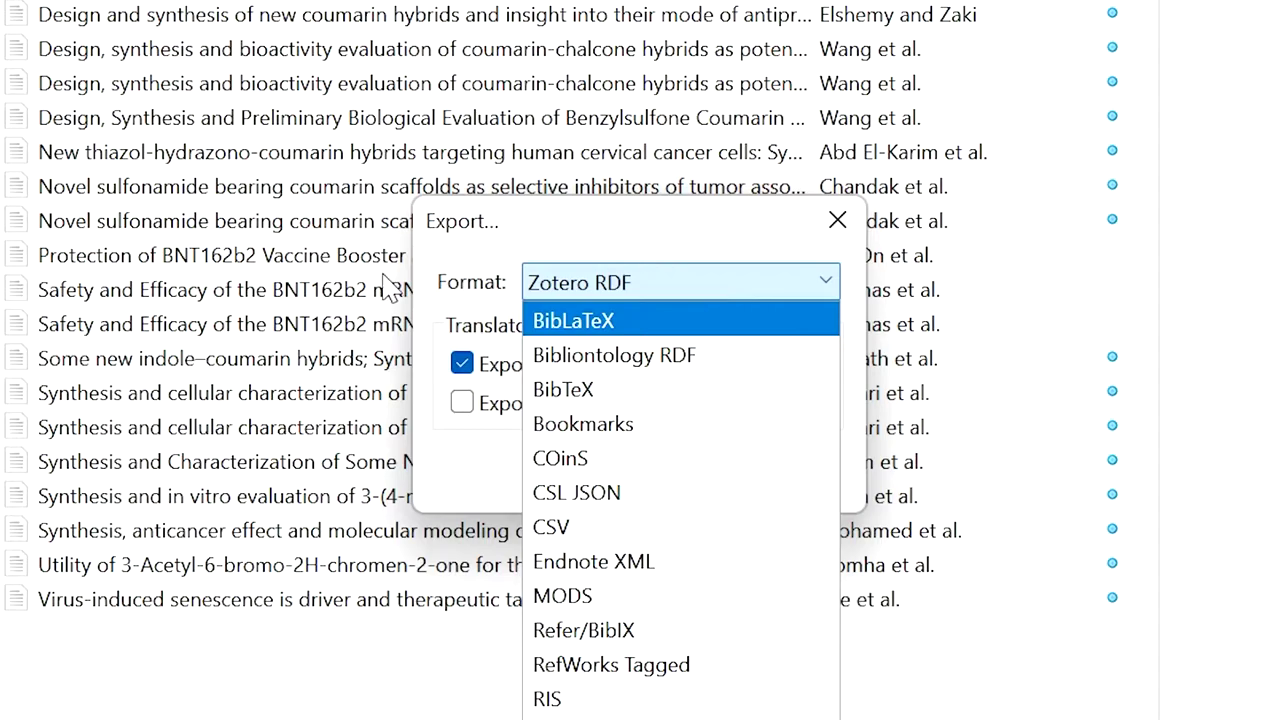
pyautogui.click(625, 270)
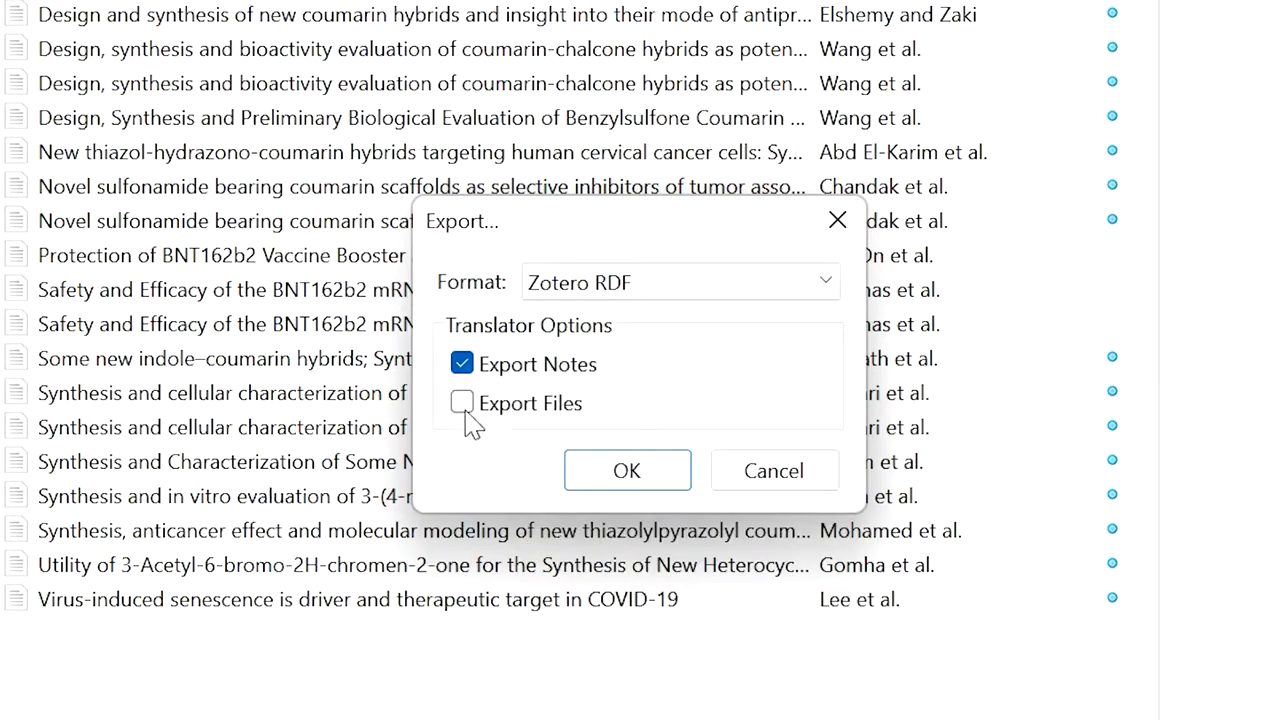
pyautogui.click(495, 412)
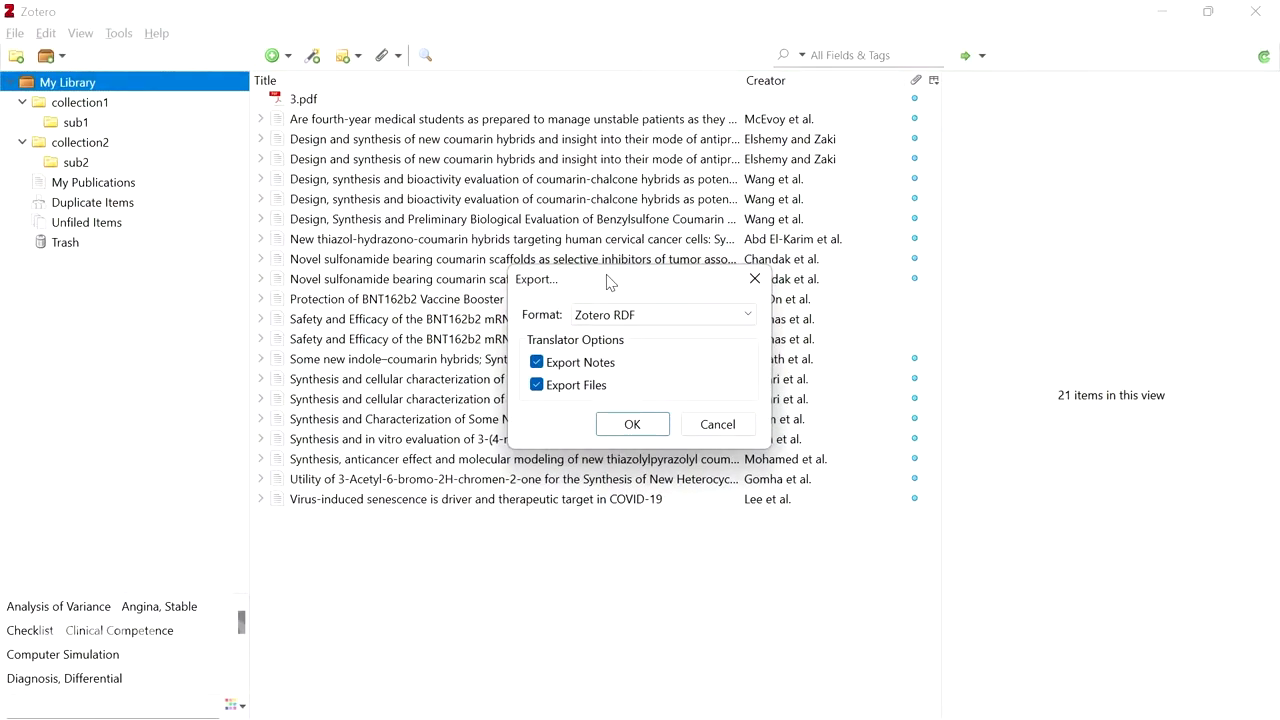
pyautogui.click(632, 424)
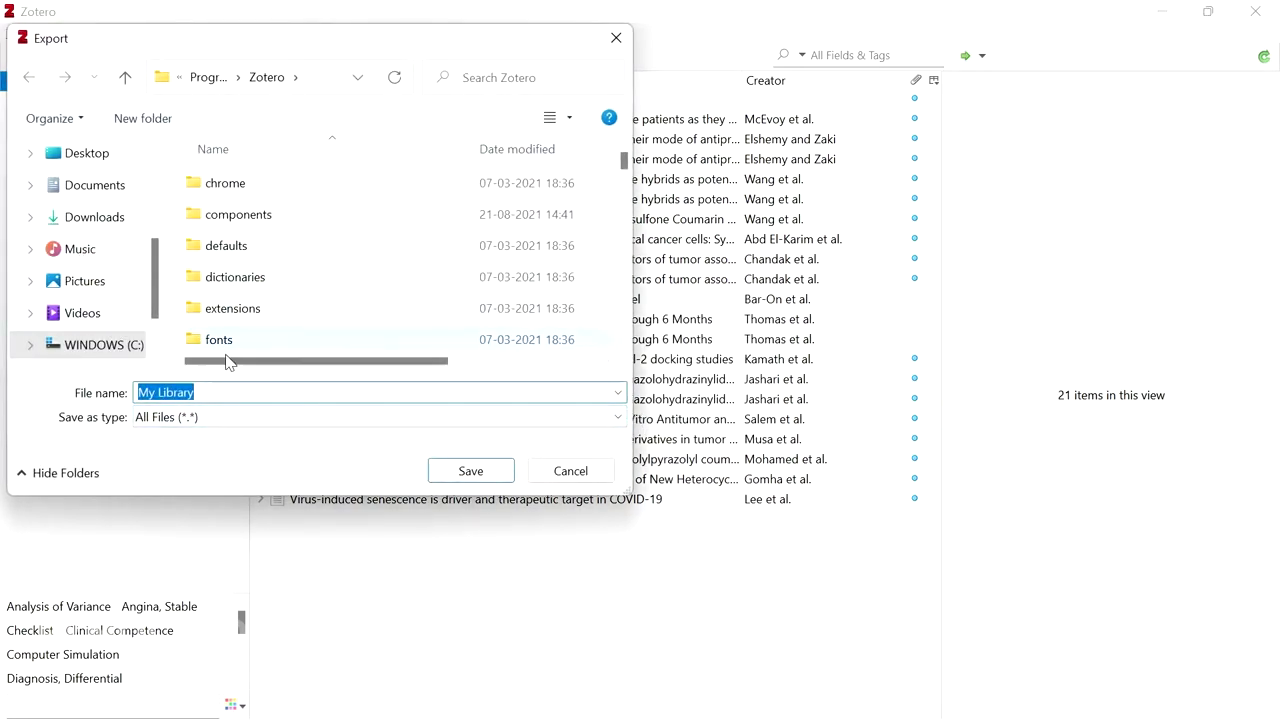
# - Save the library export to the Desktop with the file name My Library
pyautogui.scroll(2, 95, 240)
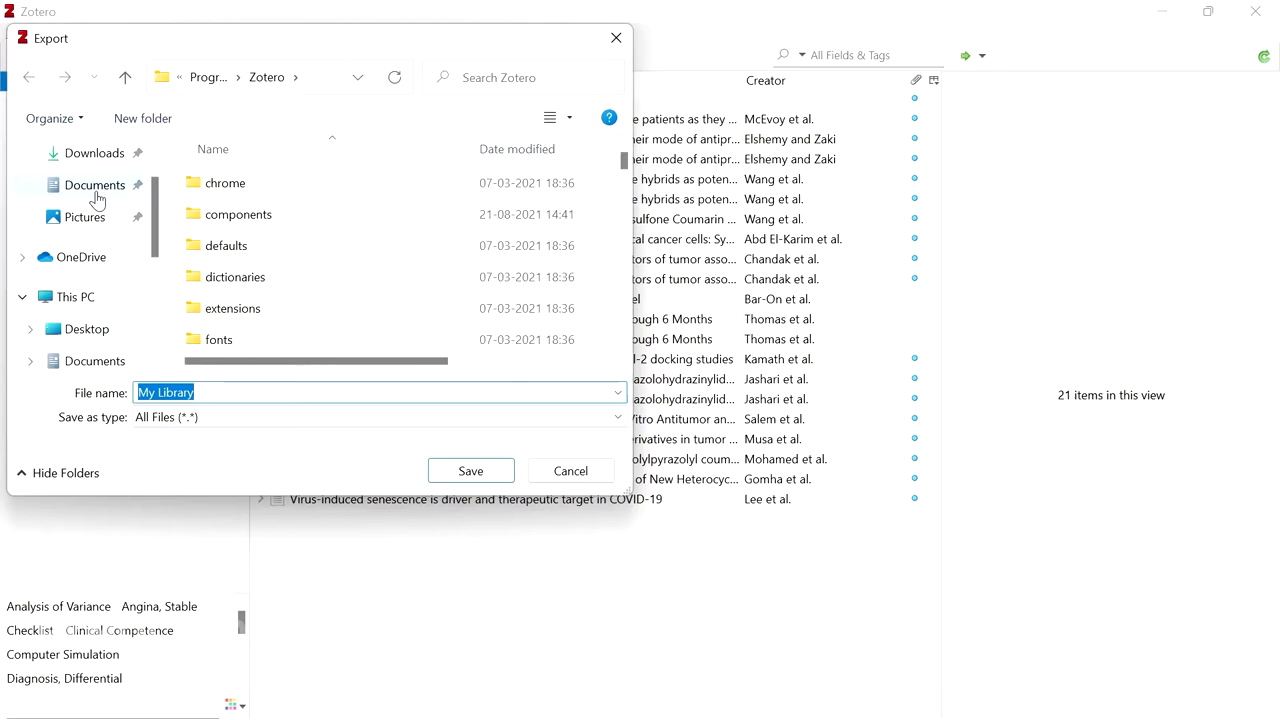
pyautogui.click(104, 326)
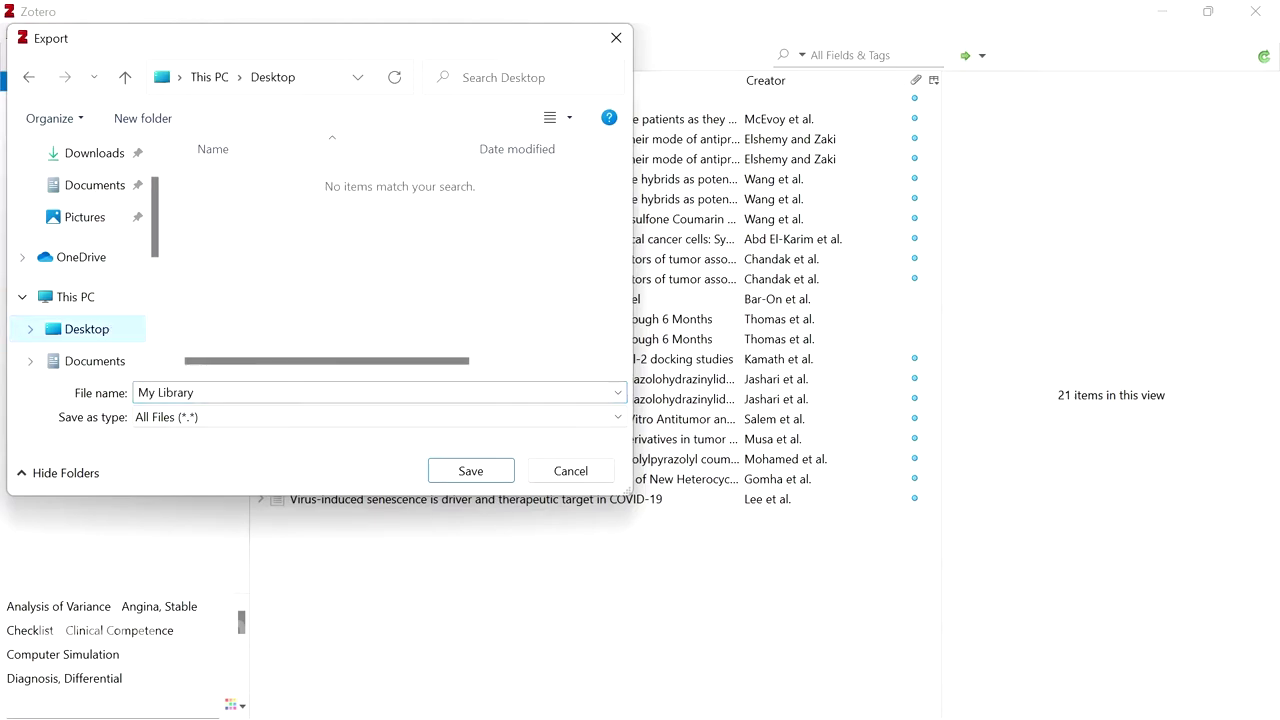
pyautogui.click(418, 420)
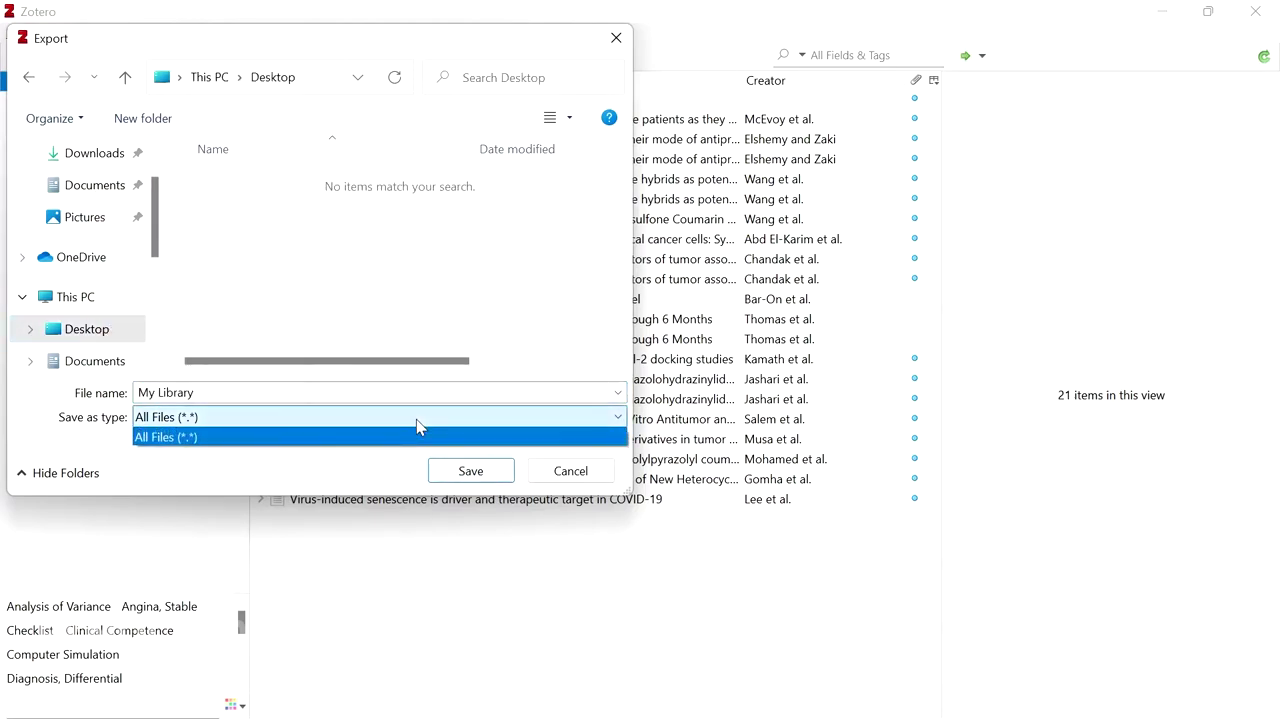
pyautogui.click(417, 420)
pyautogui.click(477, 470)
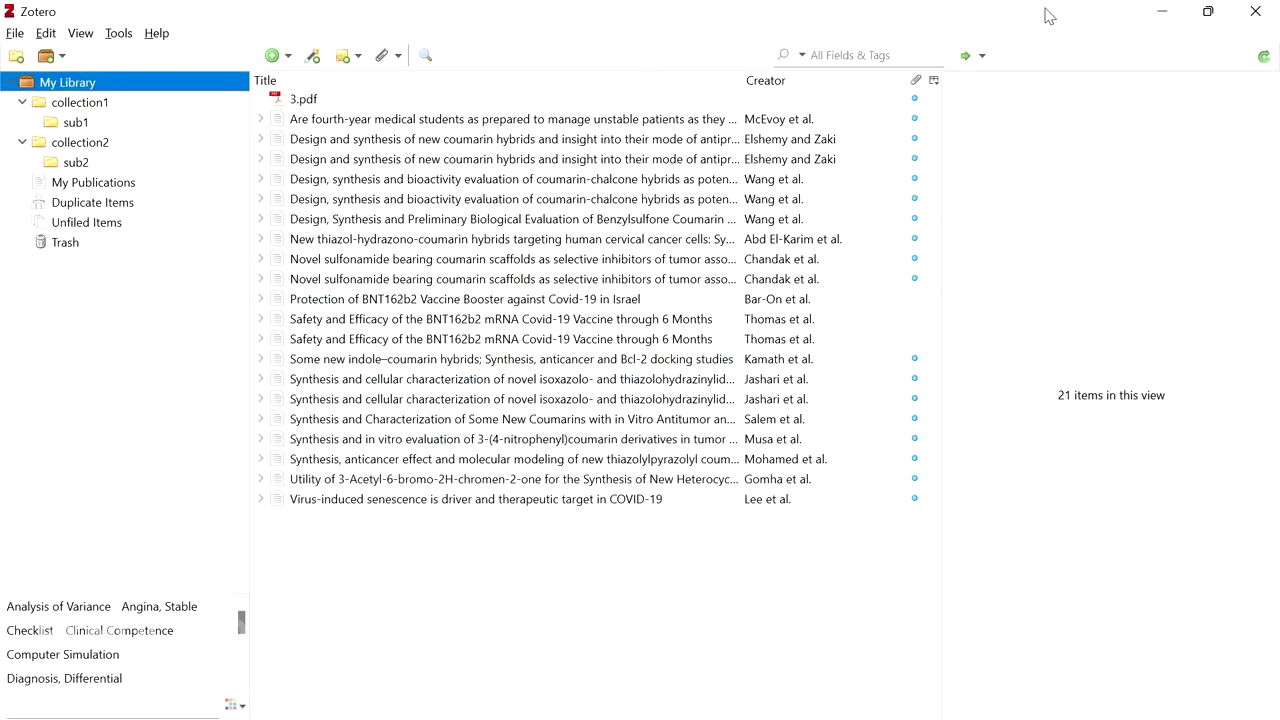
# - Minimize Zotero, the 3 subs folder and the browser, then open My Library on the desktop to view My Library.rdf
pyautogui.click(1164, 10)
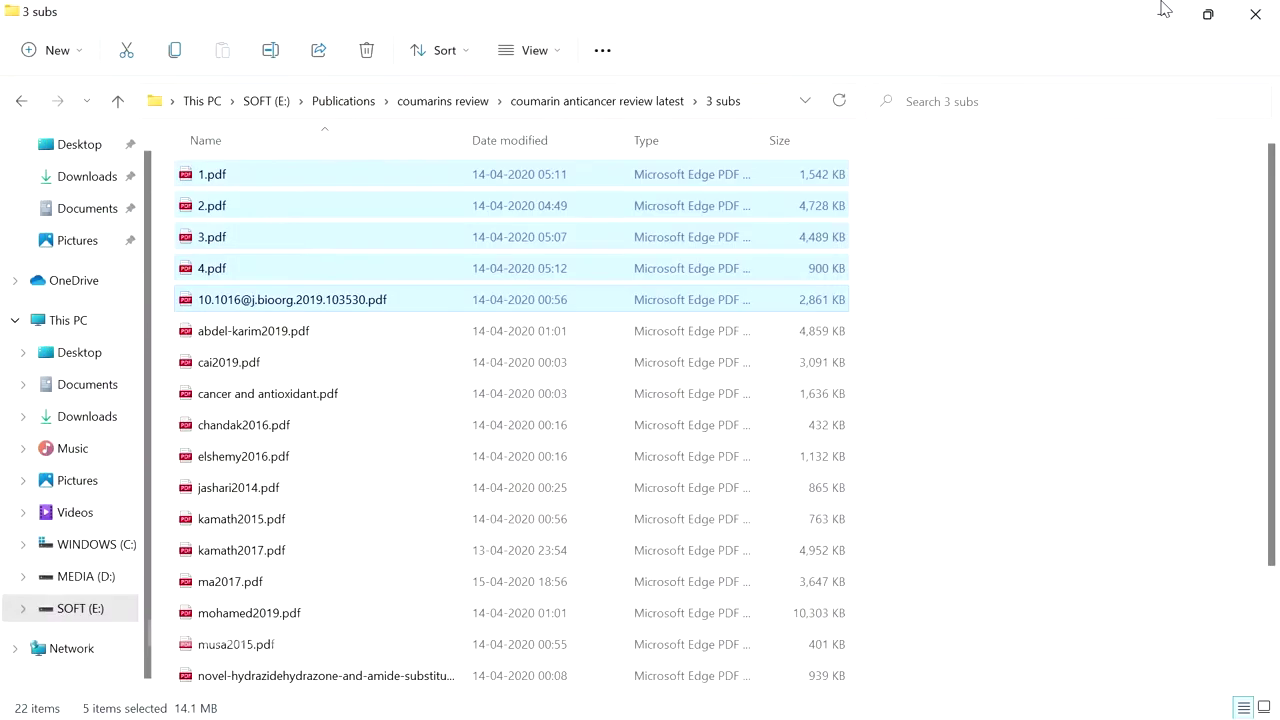
pyautogui.click(1164, 10)
pyautogui.click(1161, 9)
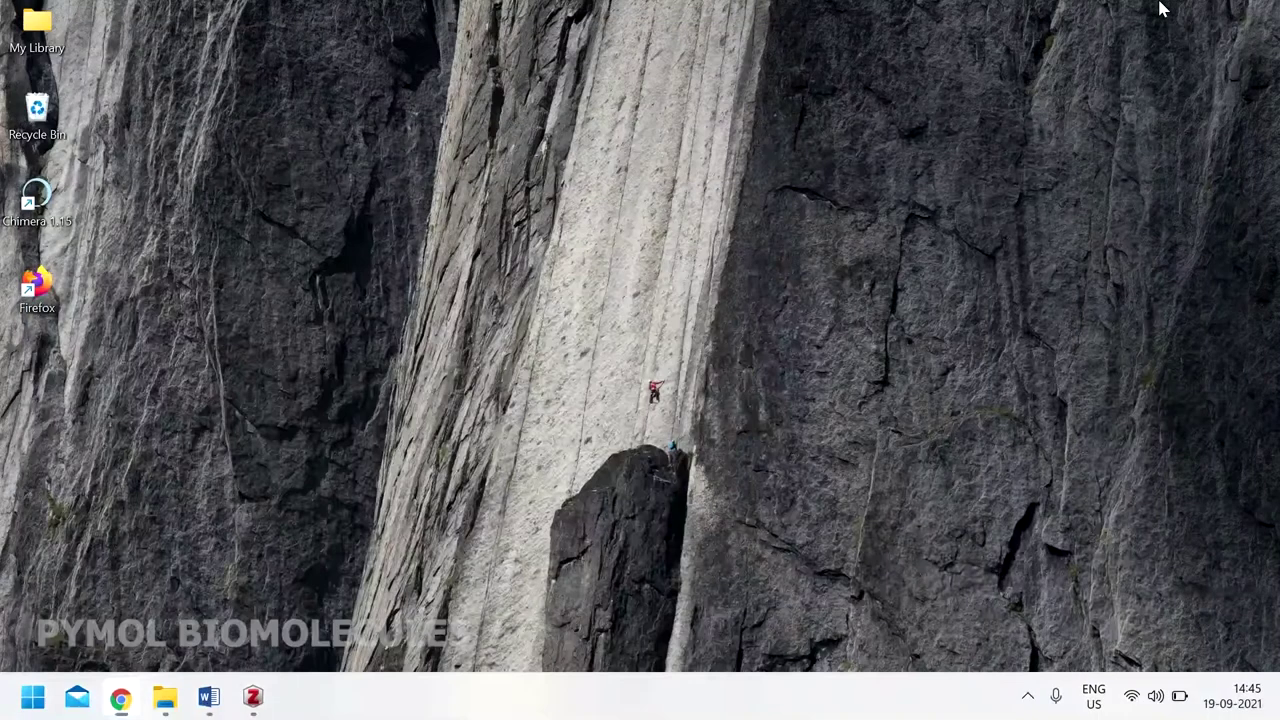
pyautogui.doubleClick(38, 27)
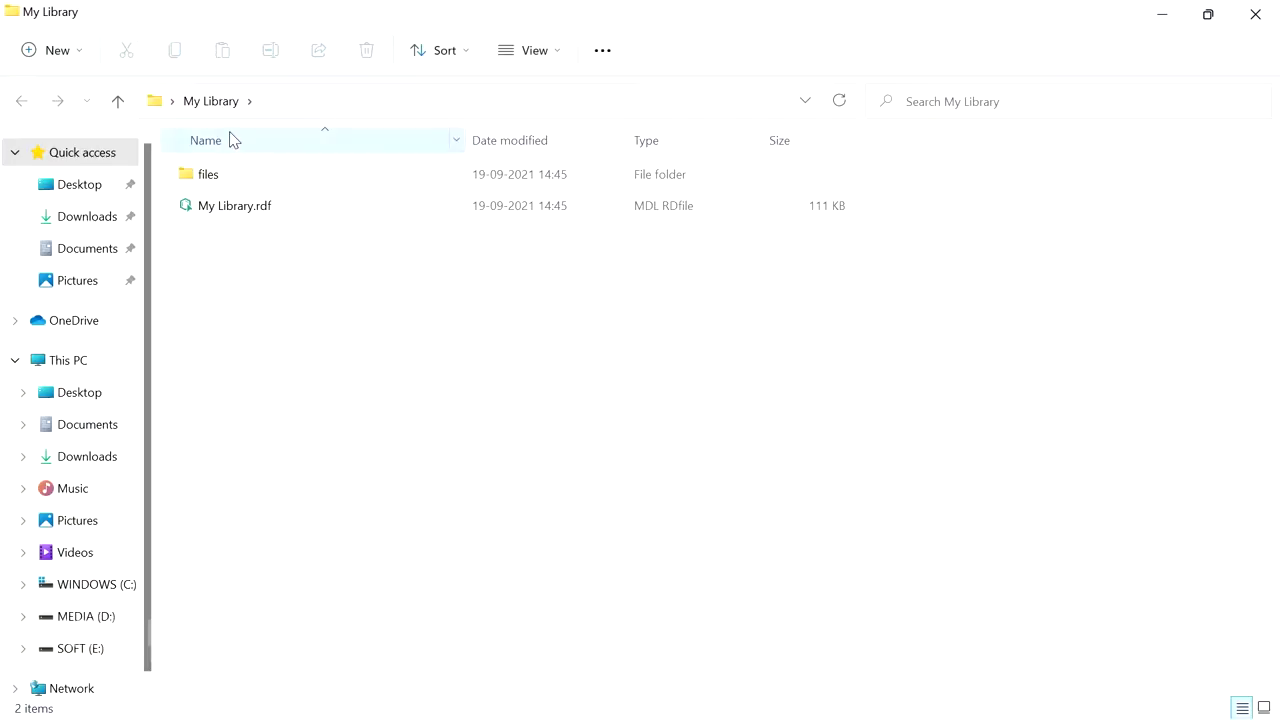
pyautogui.click(240, 210)
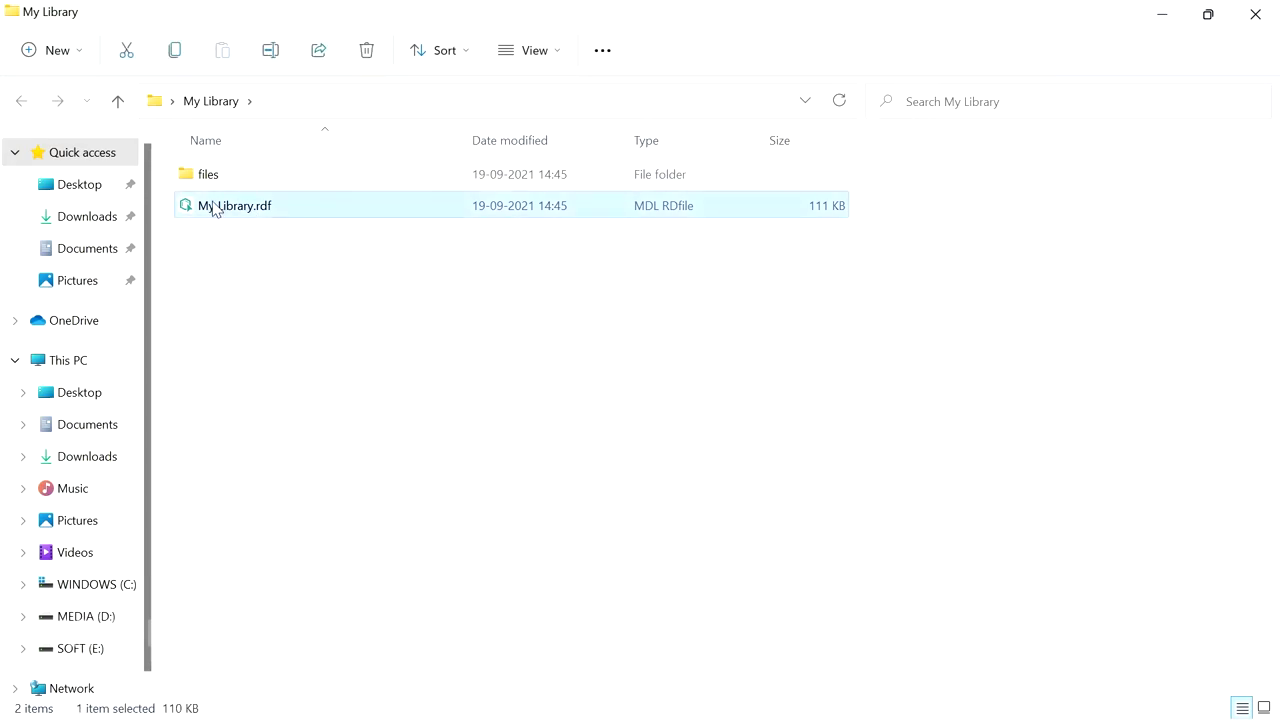
# - Browse the files folder's subfolders 2 and 4, return to My Library, and close Explorer
pyautogui.doubleClick(278, 180)
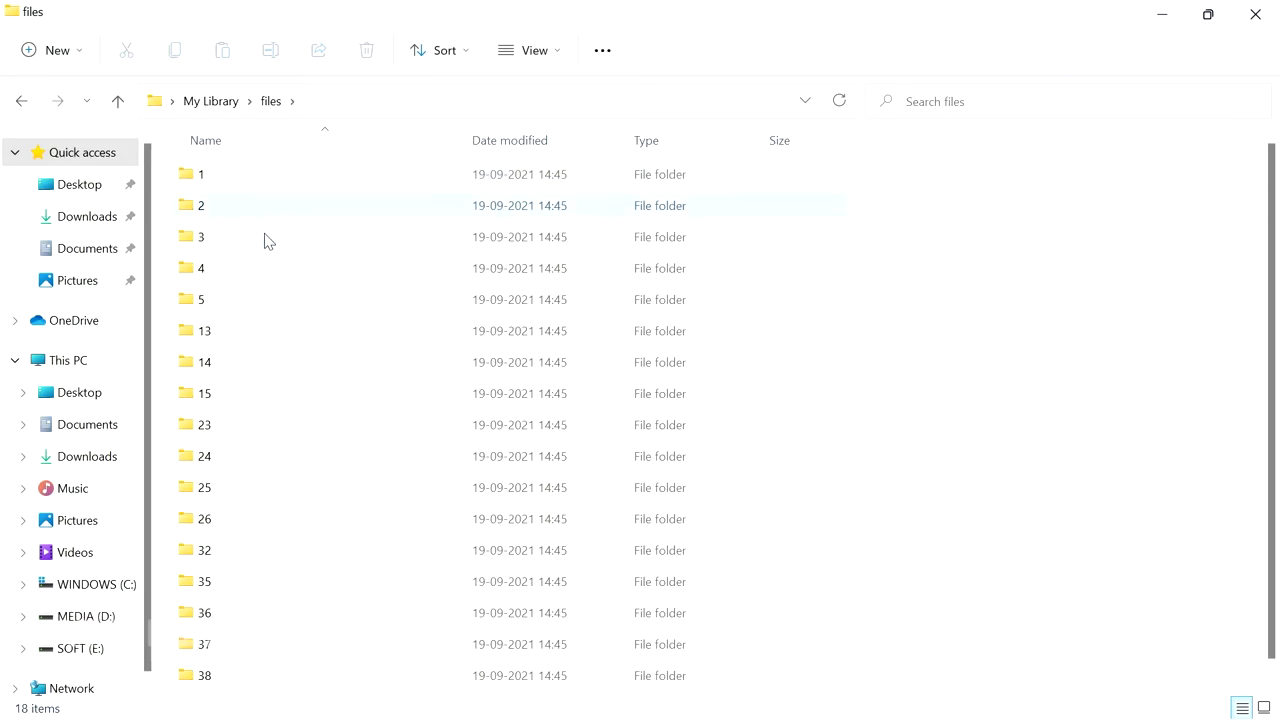
pyautogui.scroll(-1, 260, 391)
pyautogui.scroll(1, 260, 391)
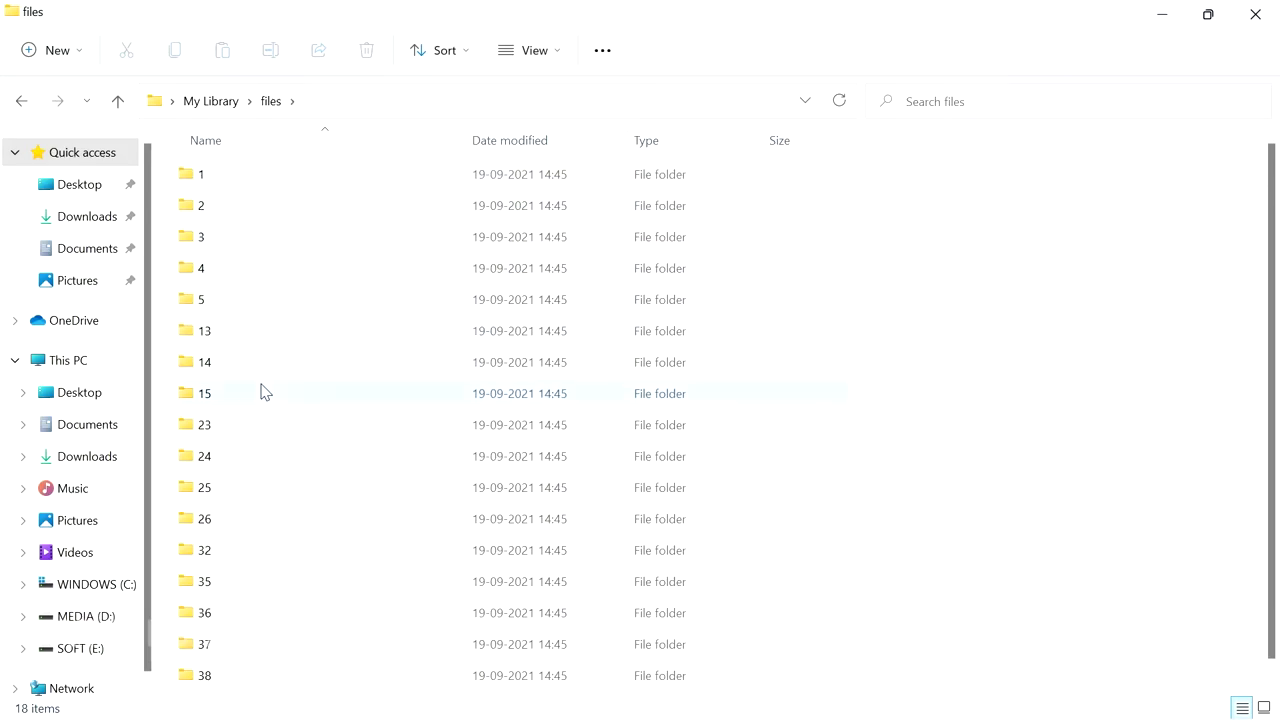
pyautogui.doubleClick(237, 205)
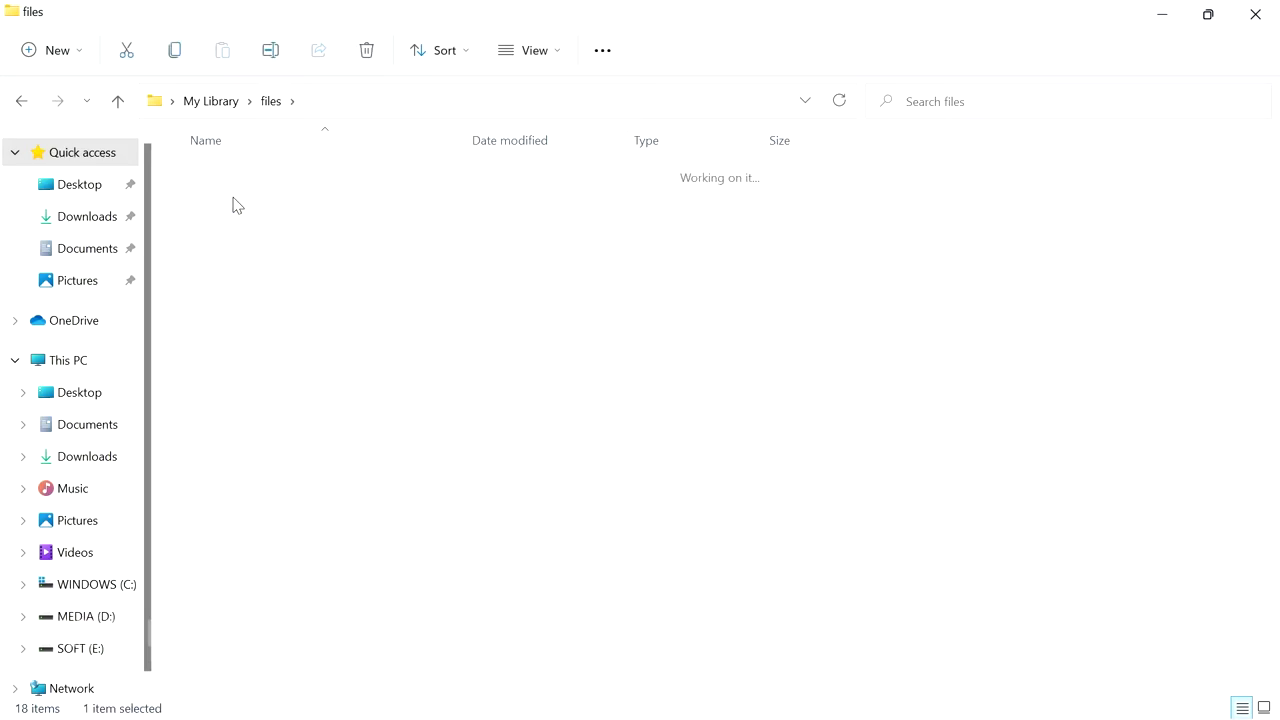
pyautogui.click(270, 101)
pyautogui.doubleClick(273, 278)
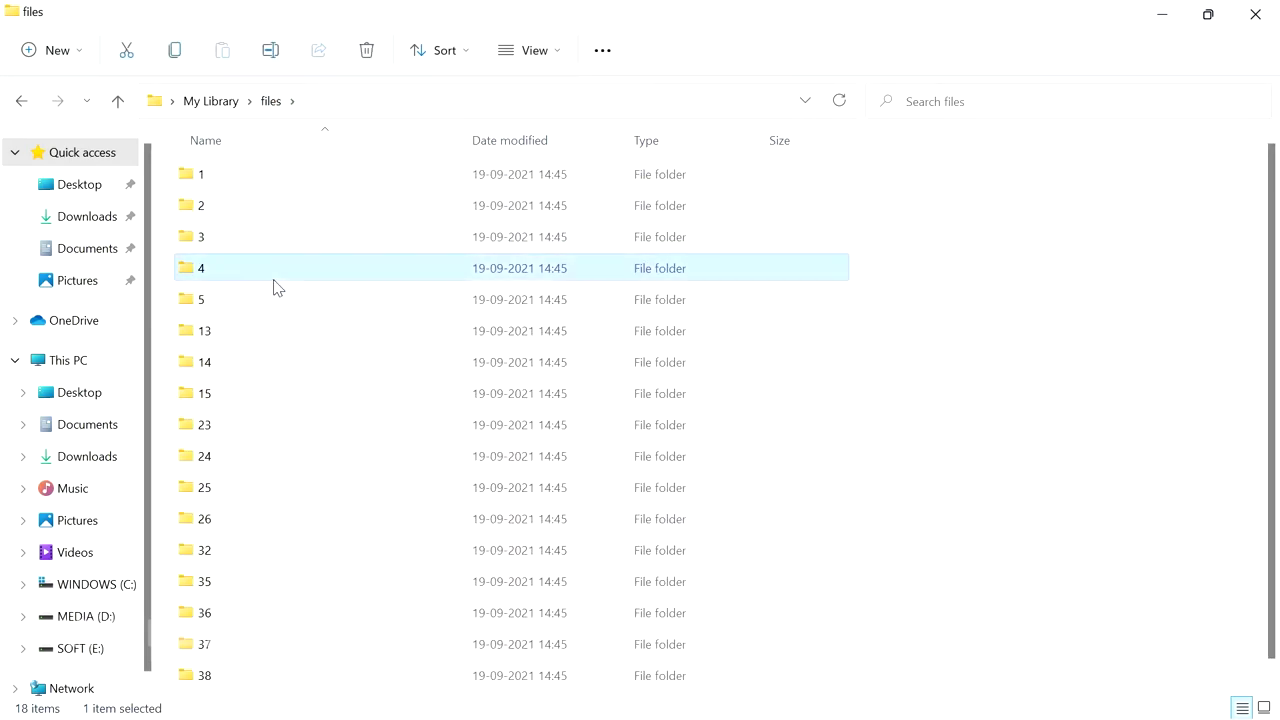
pyautogui.click(282, 104)
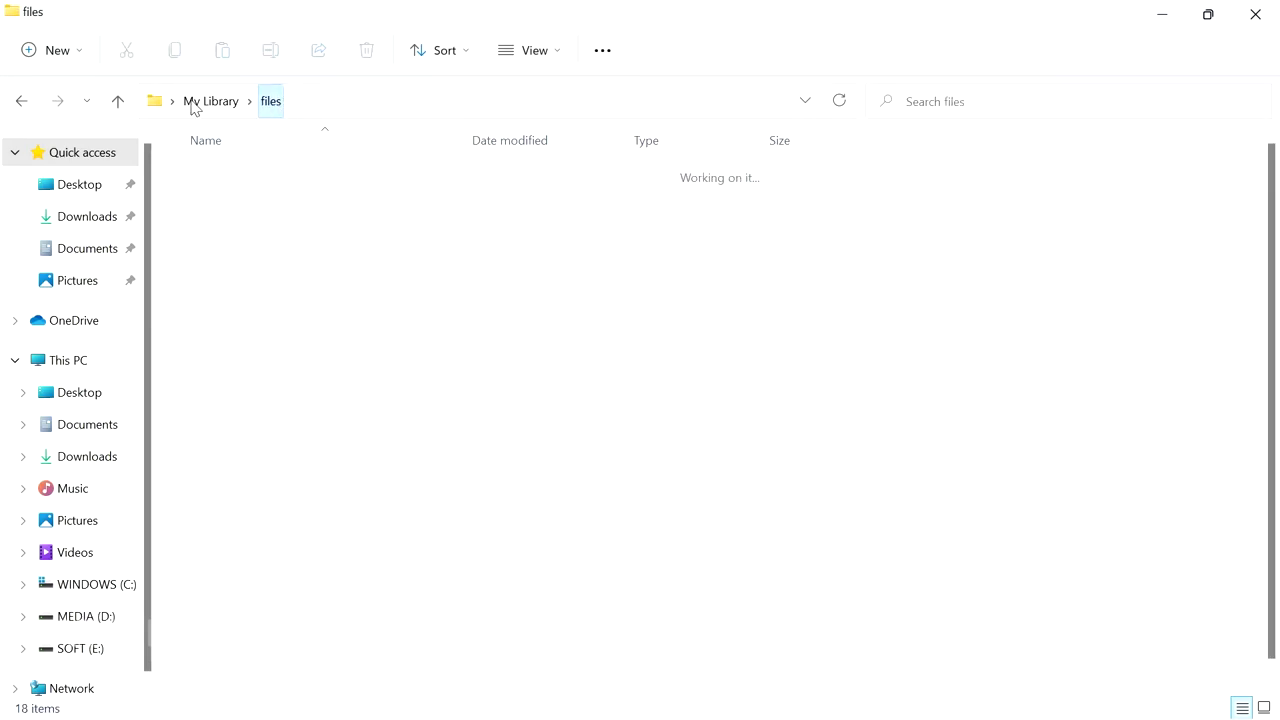
pyautogui.click(203, 103)
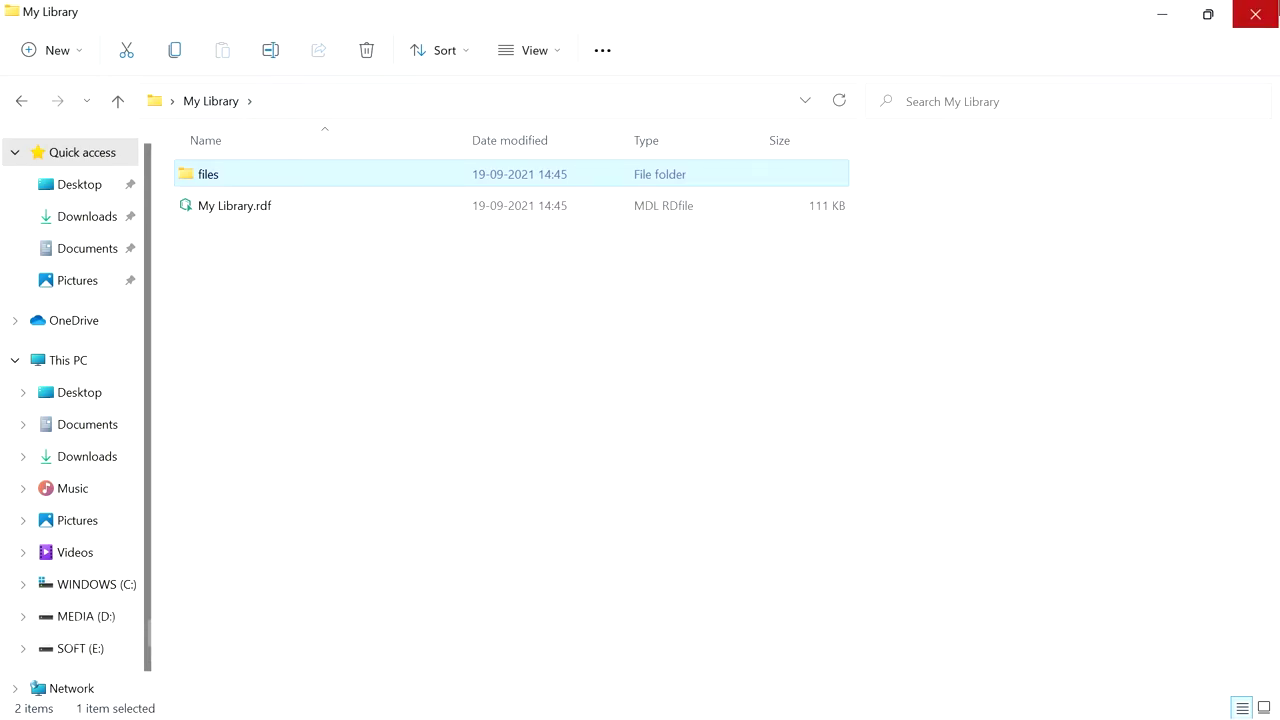
pyautogui.click(1255, 14)
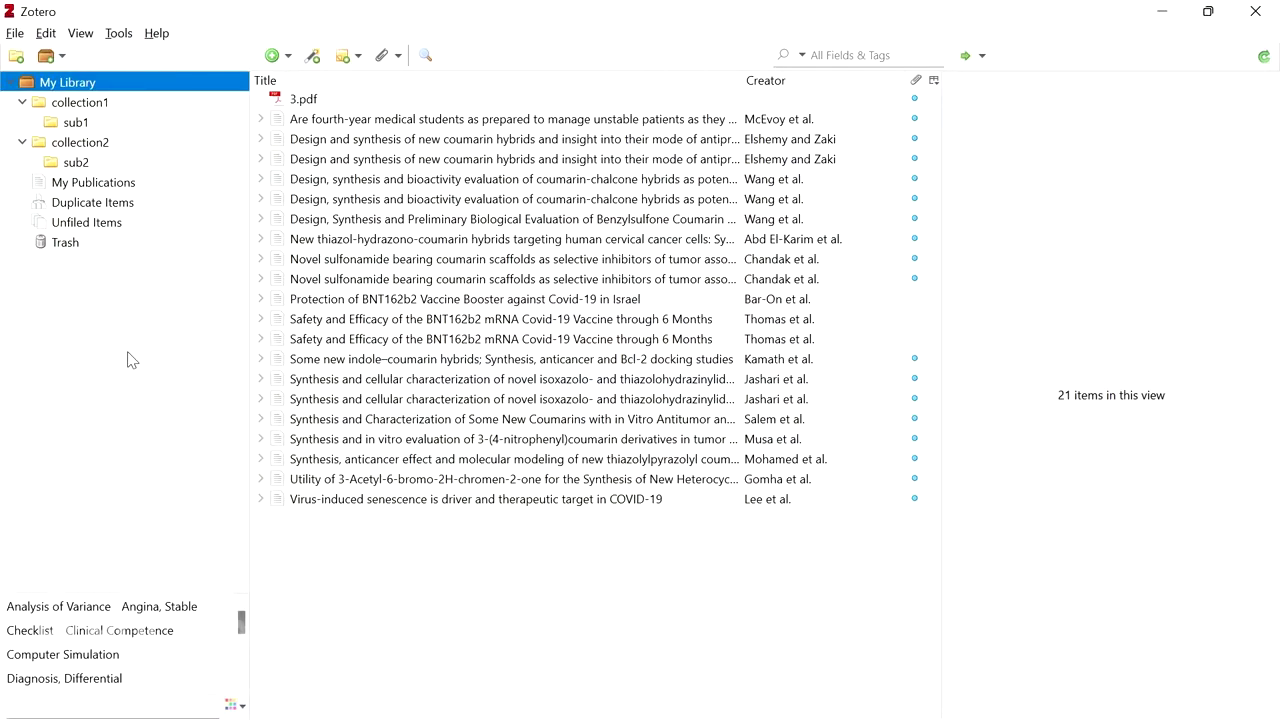
# - Run Find Available PDF on the Protection of BNT162b2 Vaccine Booster against Covid-19 in Israel item
pyautogui.click(701, 300)
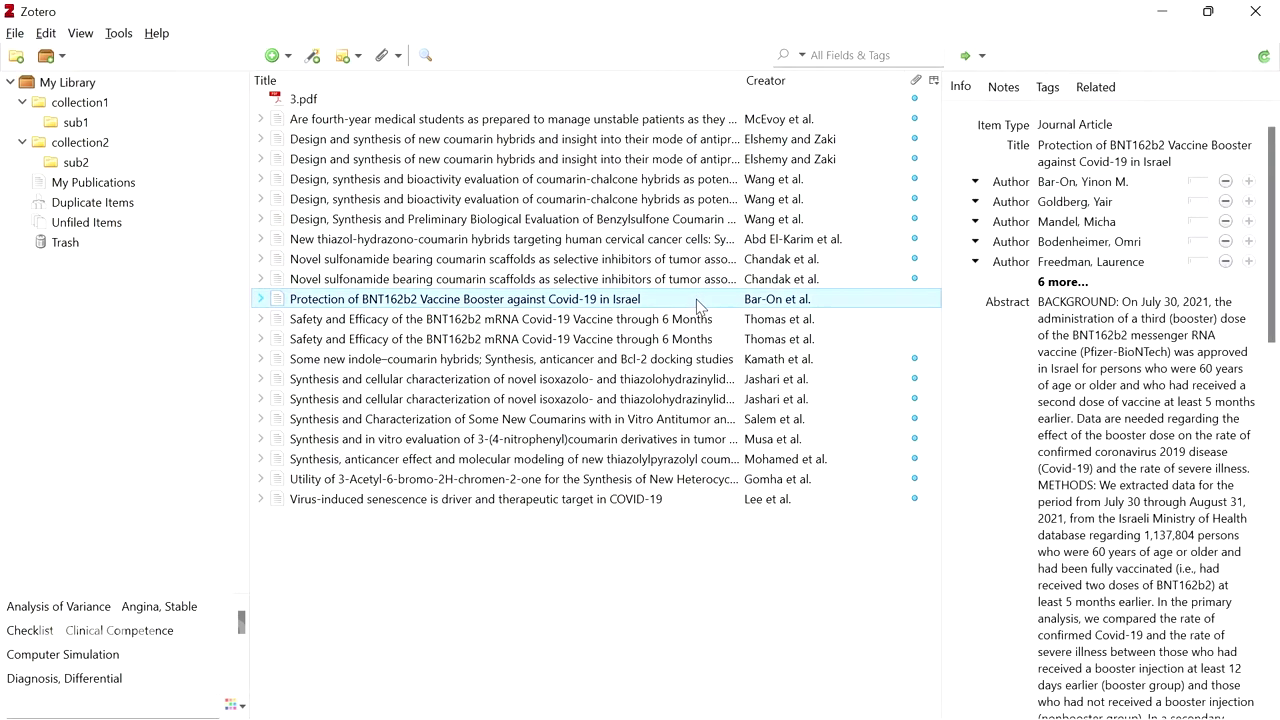
pyautogui.rightClick(769, 305)
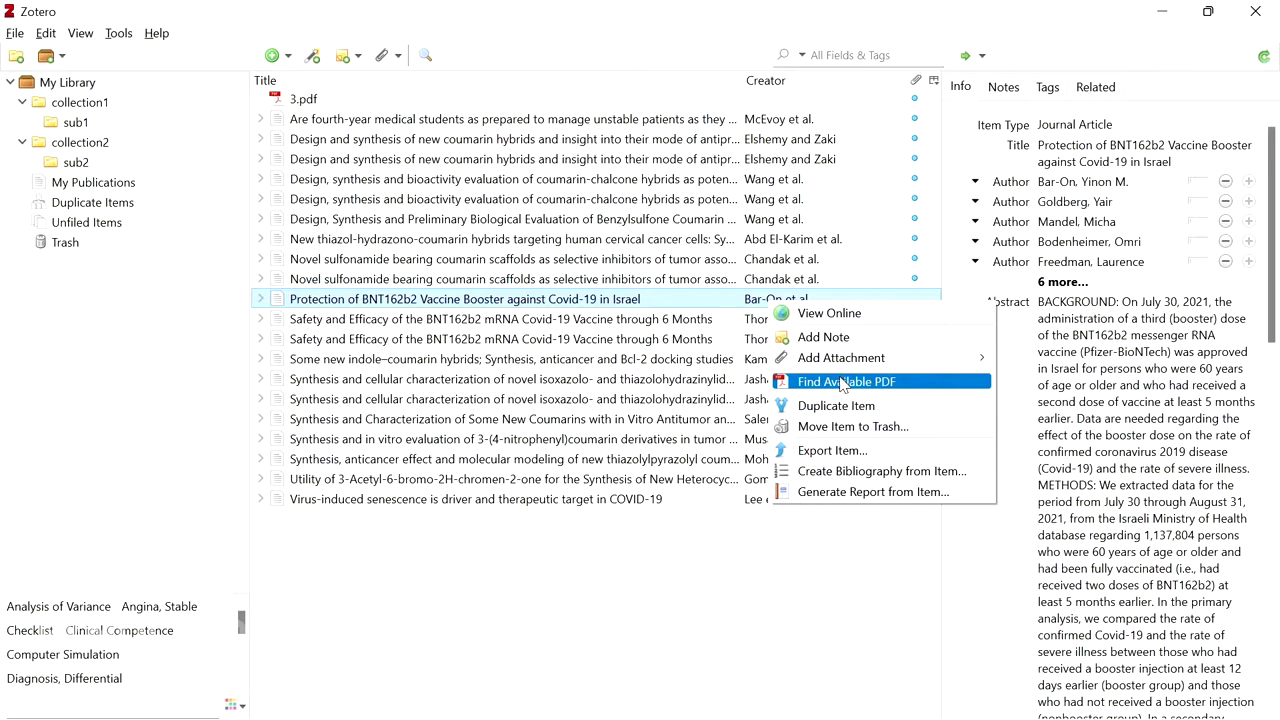
pyautogui.click(740, 308)
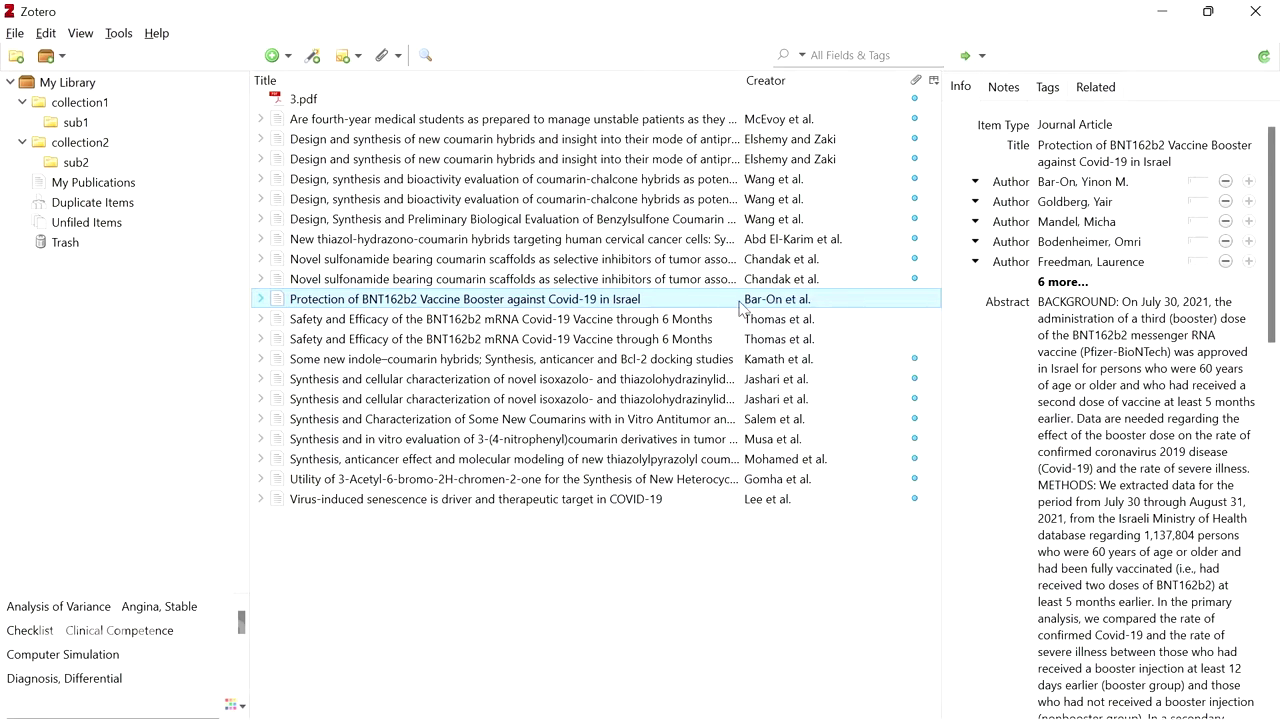
pyautogui.rightClick(740, 309)
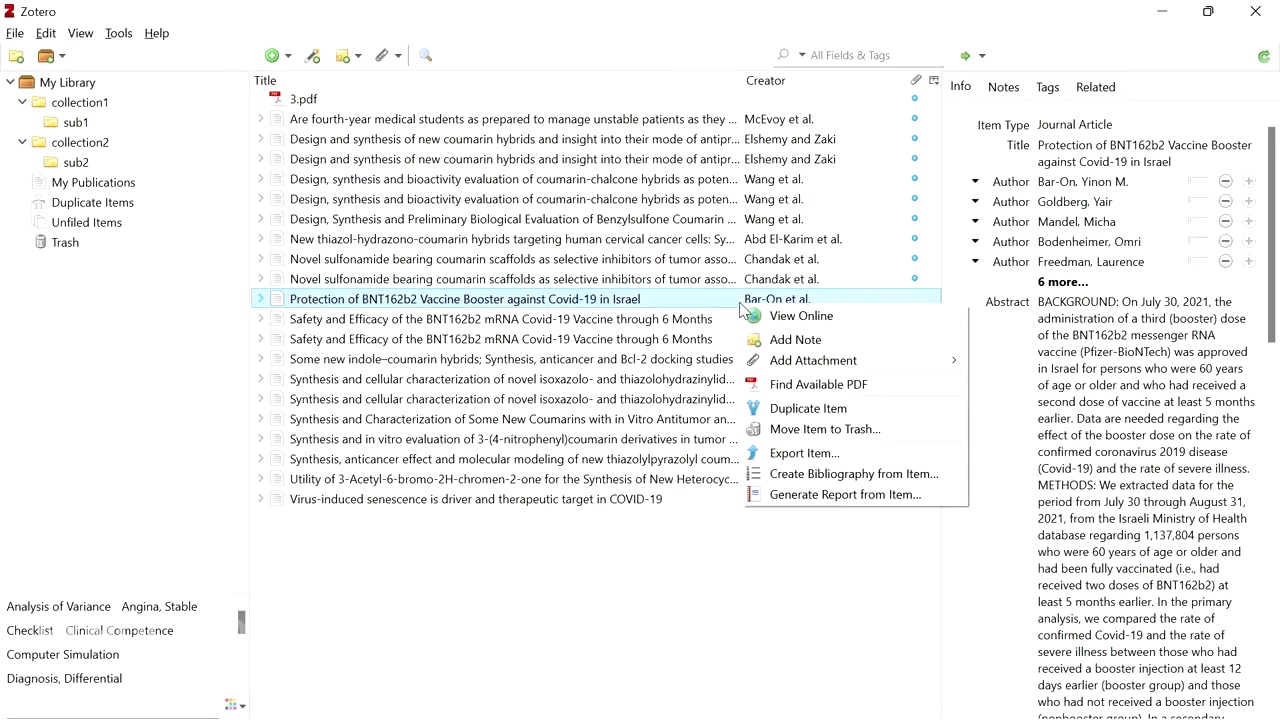
pyautogui.click(877, 389)
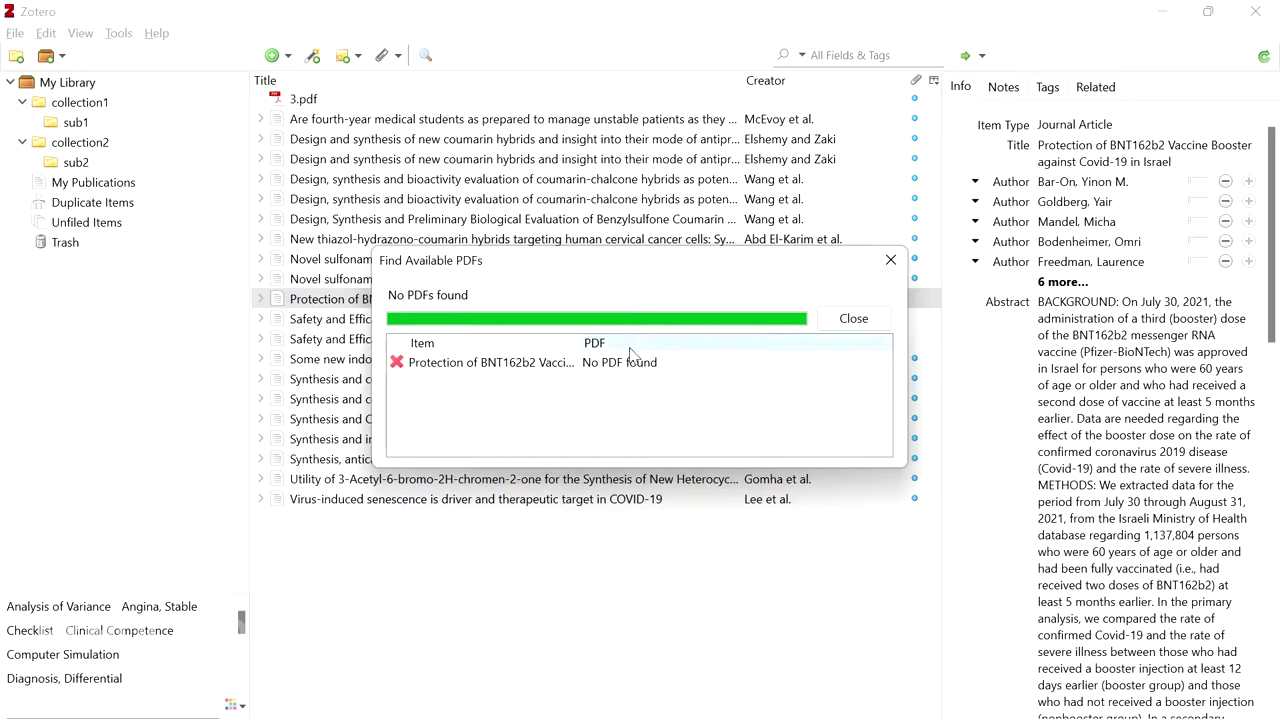
# - Review the No PDFs found result and close its window
pyautogui.click(519, 366)
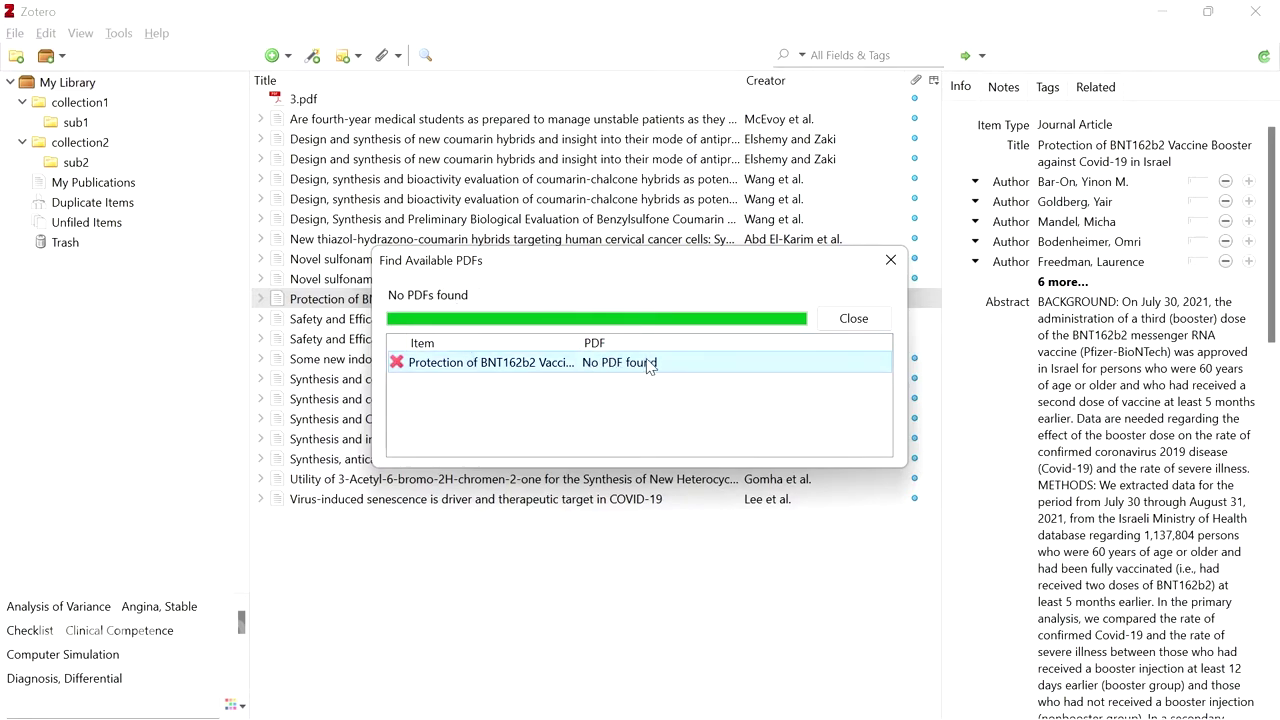
pyautogui.click(853, 318)
pyautogui.click(575, 112)
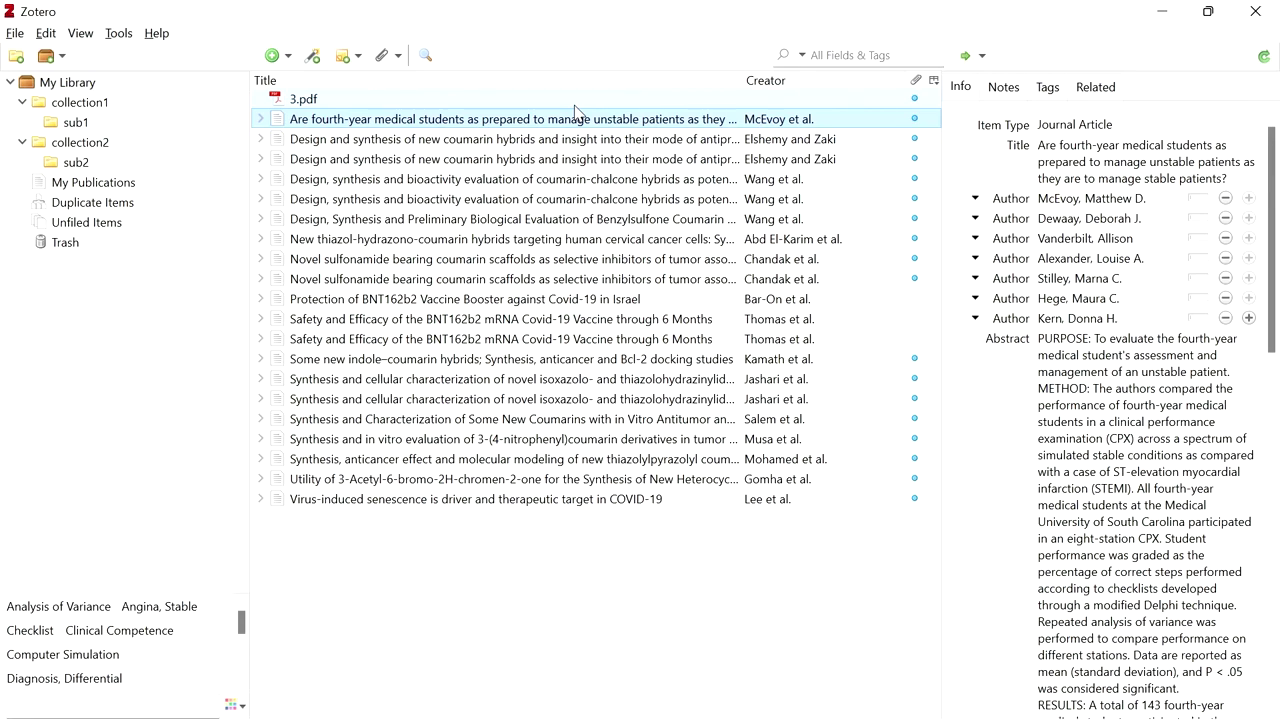